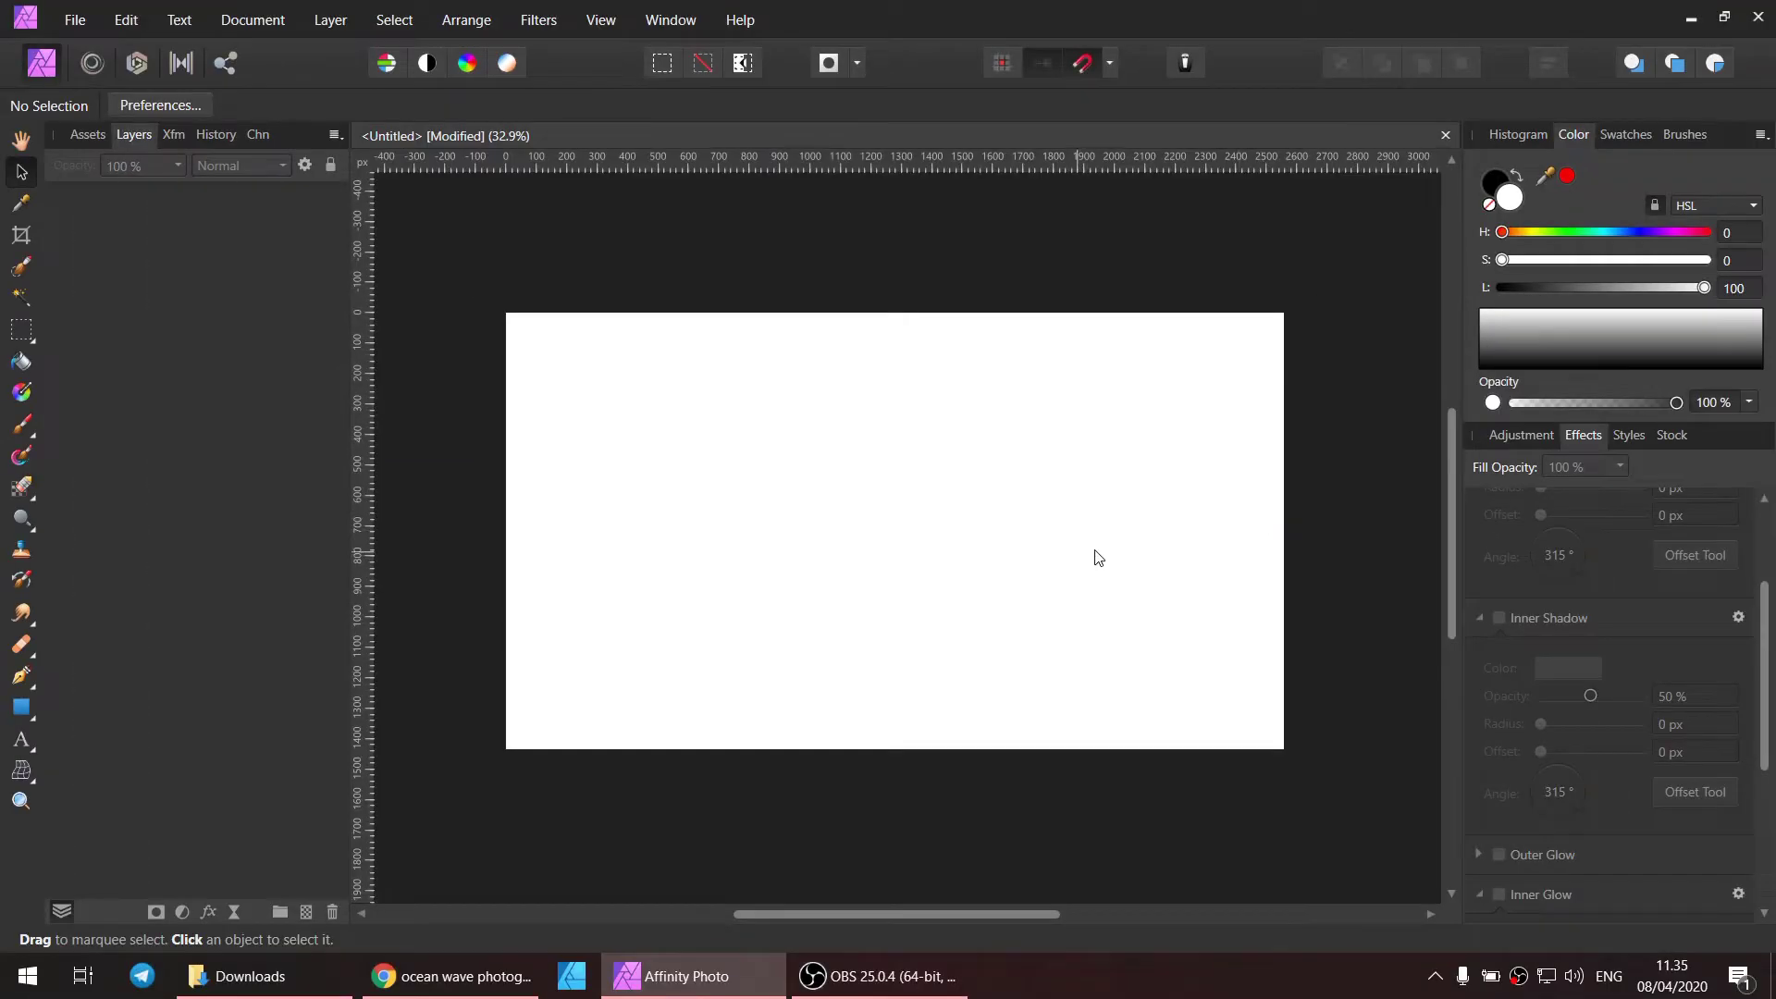
Step: Drag the downloaded ocean wave photo into the document and align it to the canvas's top-left corner
click(249, 976)
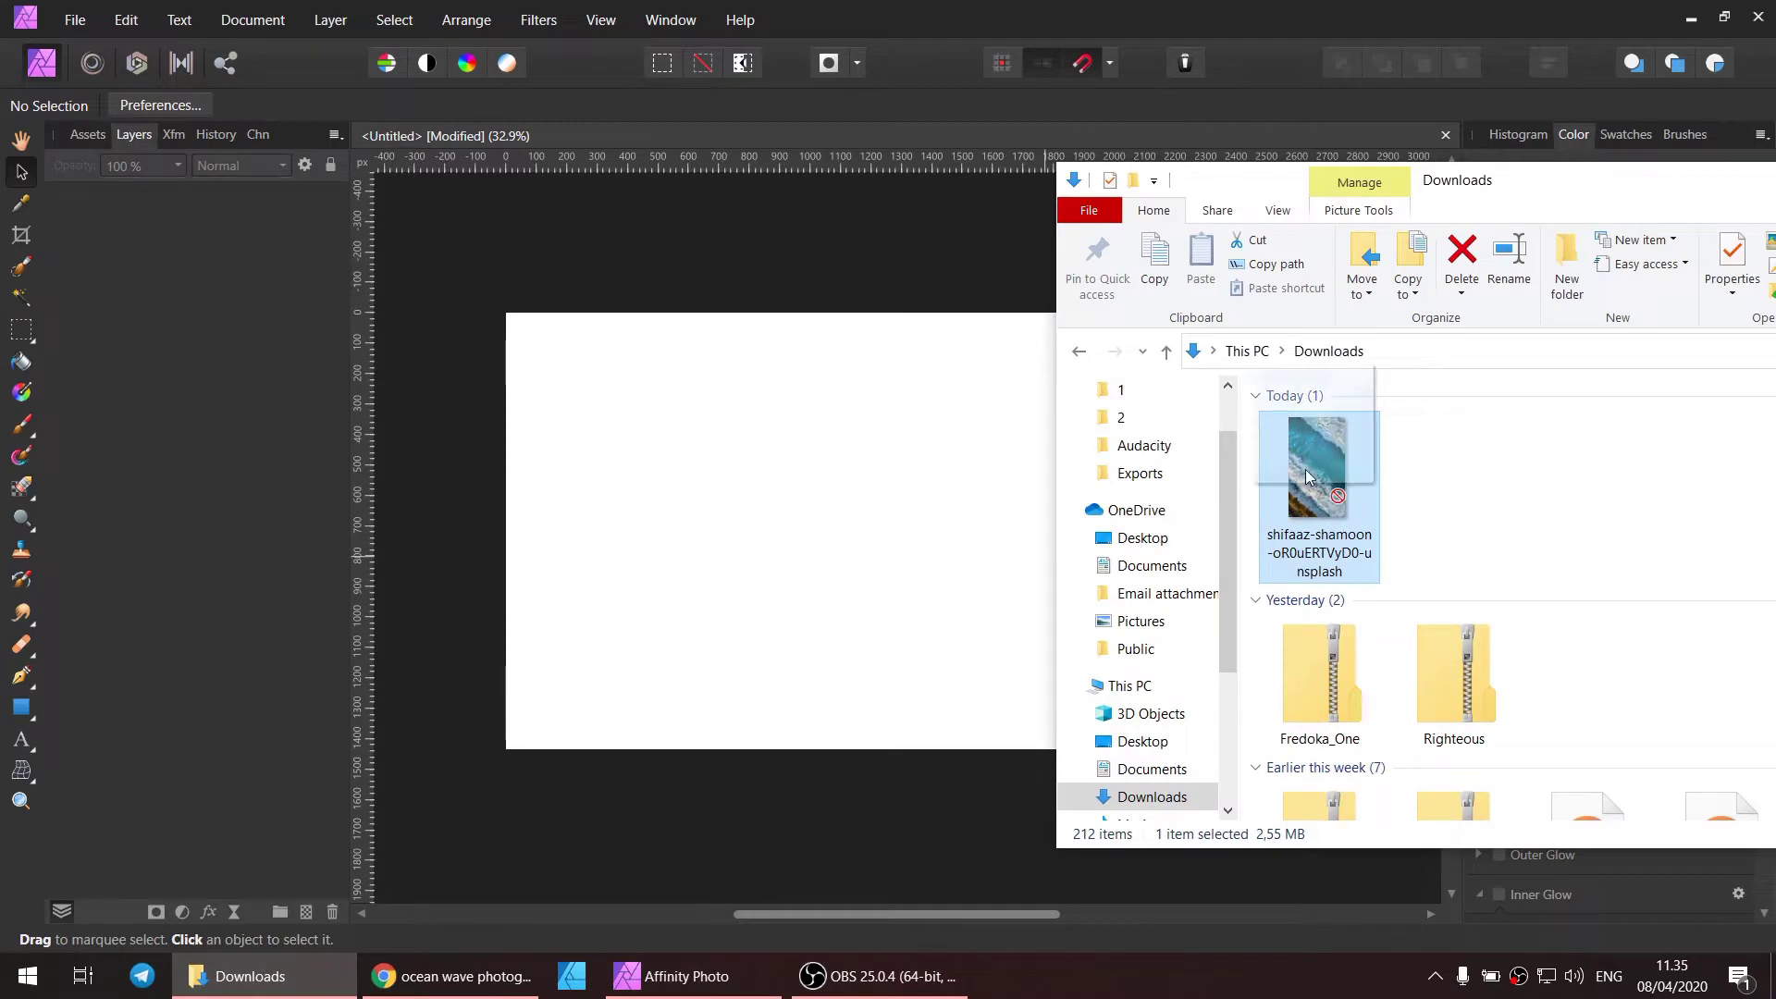
drag(1317, 467, 710, 469)
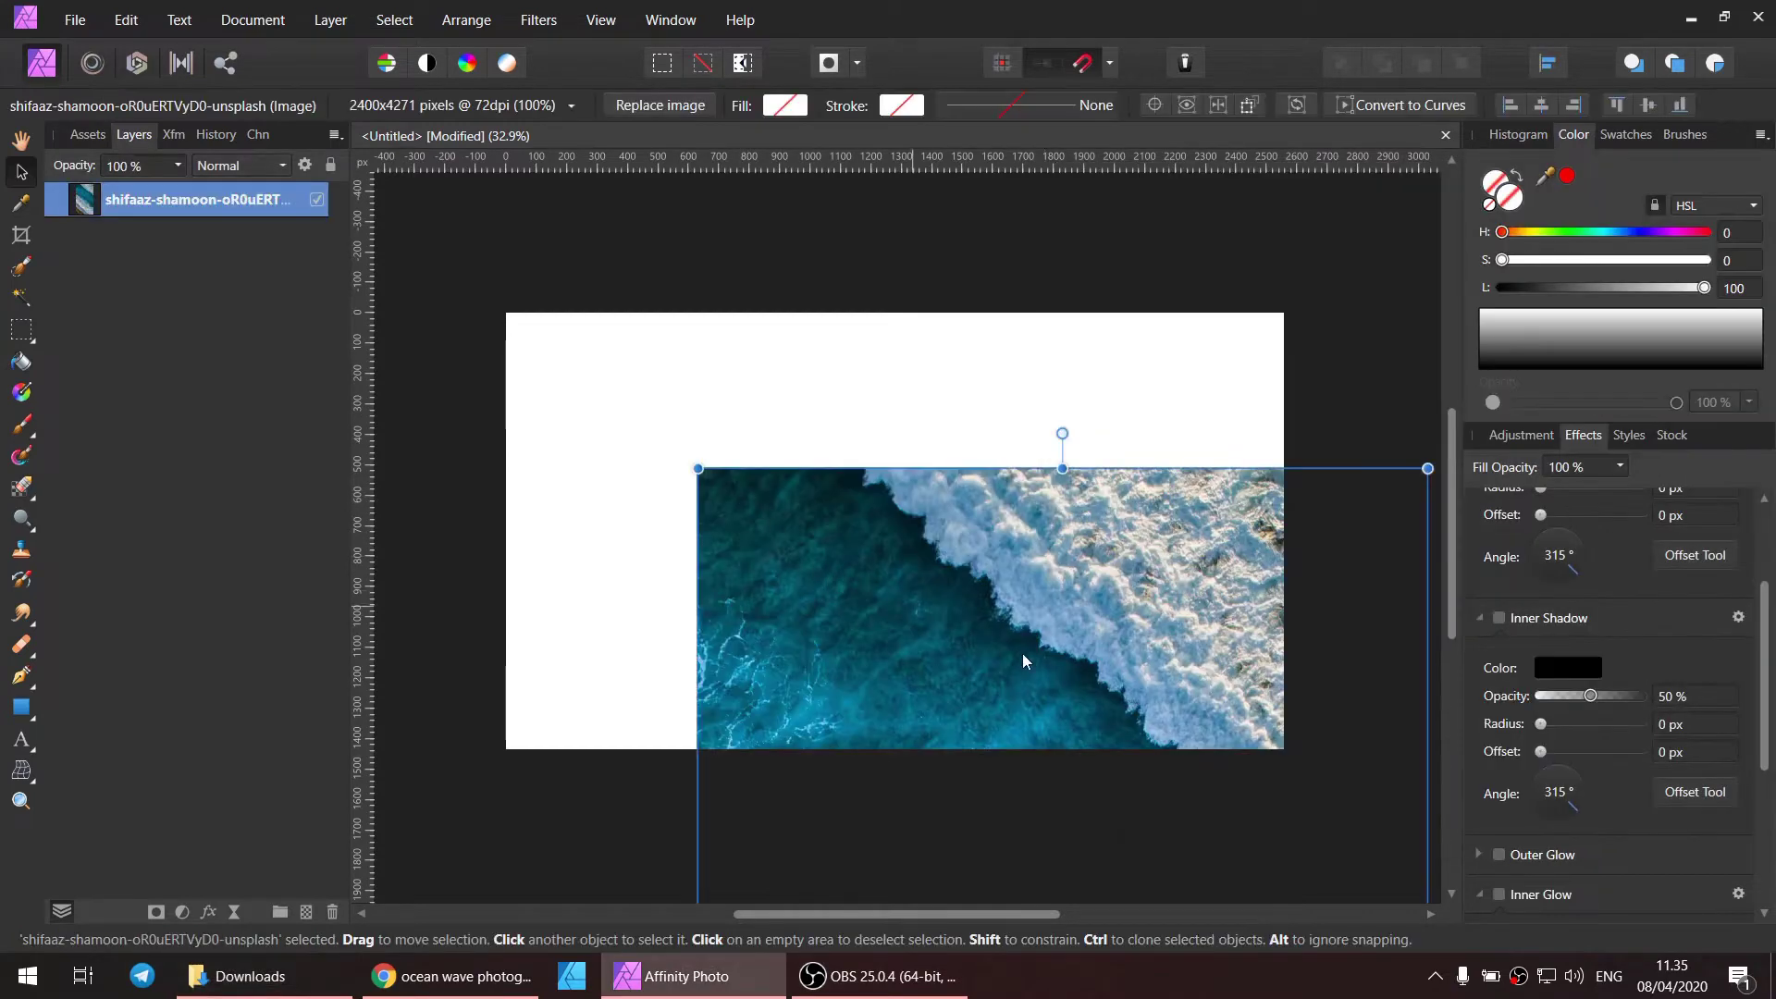
drag(1023, 653, 825, 403)
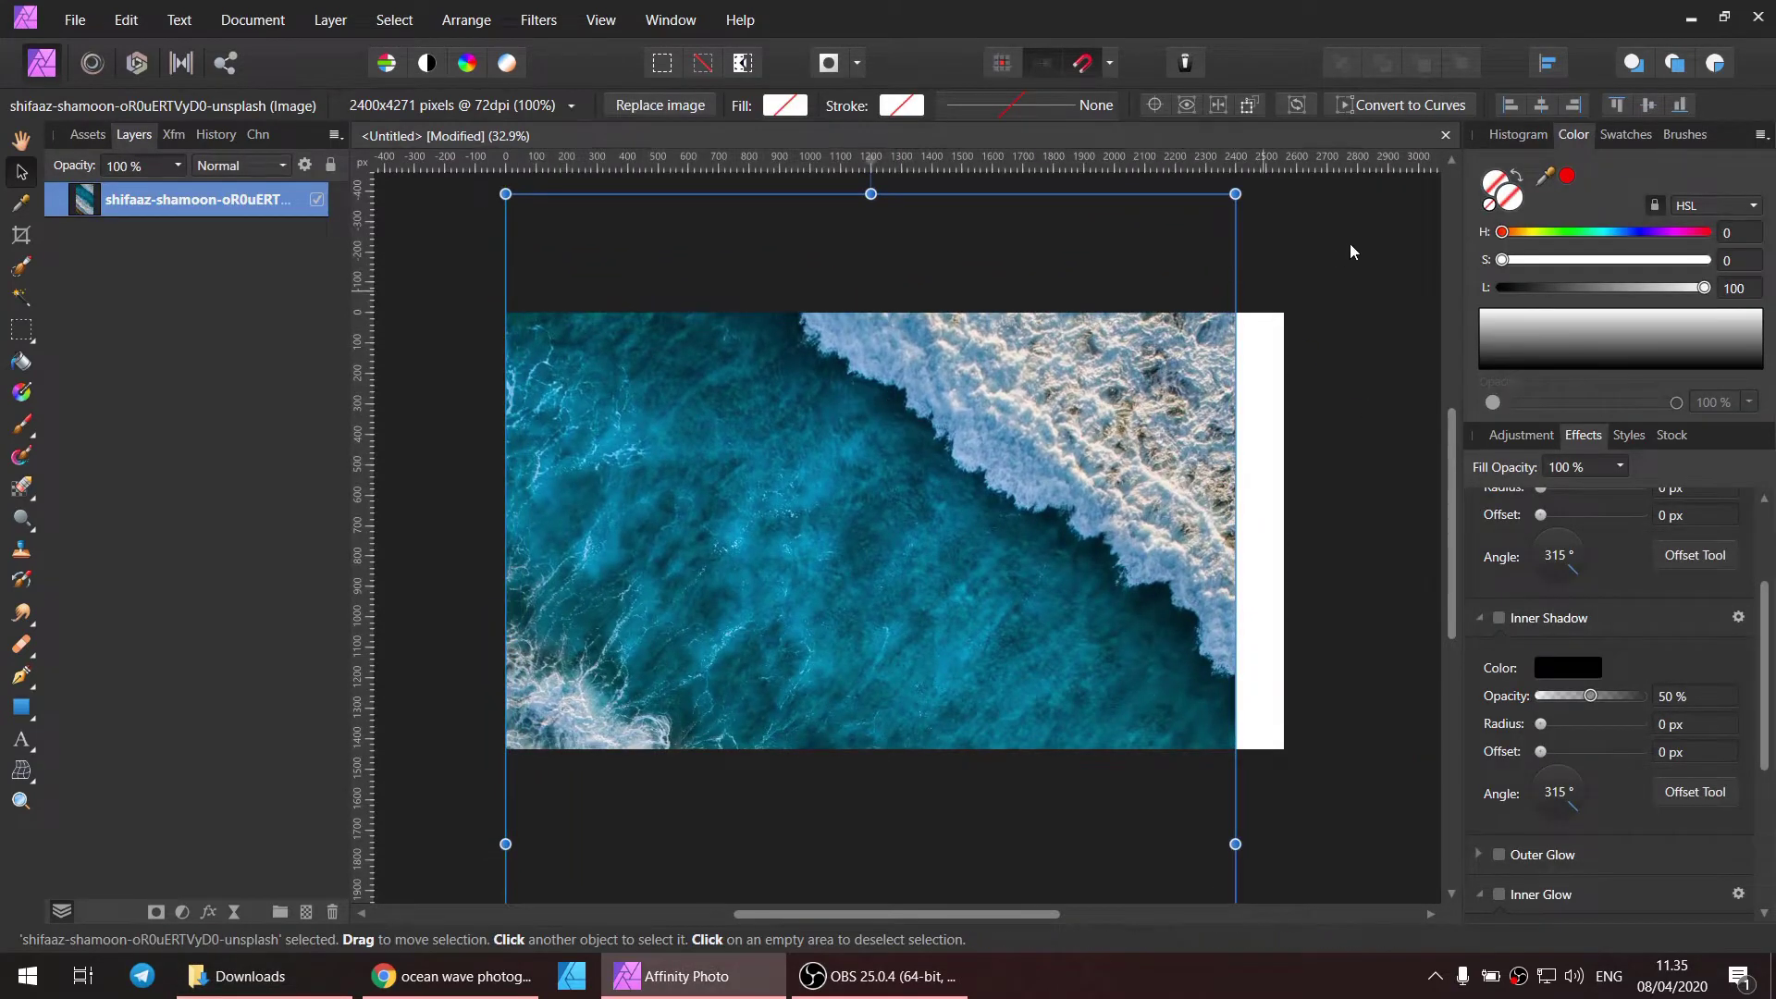
Step: Resize and line up the photo so it exactly covers the canvas, then deselect it
scroll(1254, 314, down, 1)
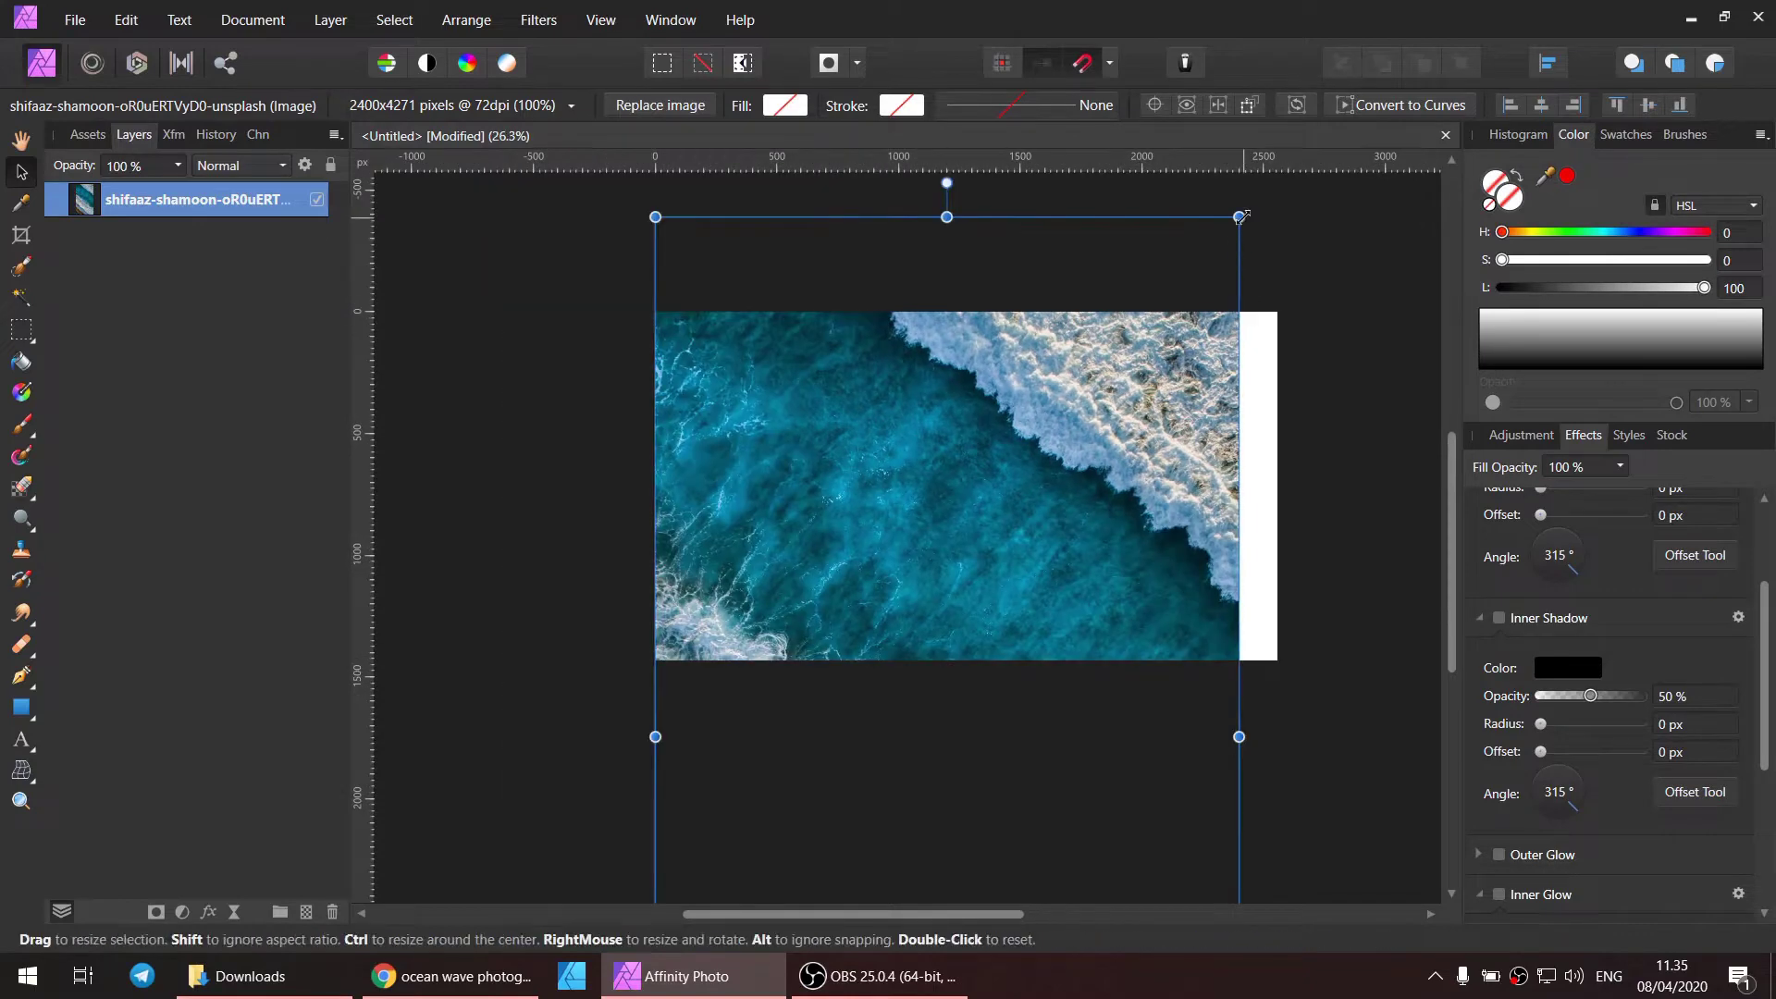
drag(1235, 219, 1293, 173)
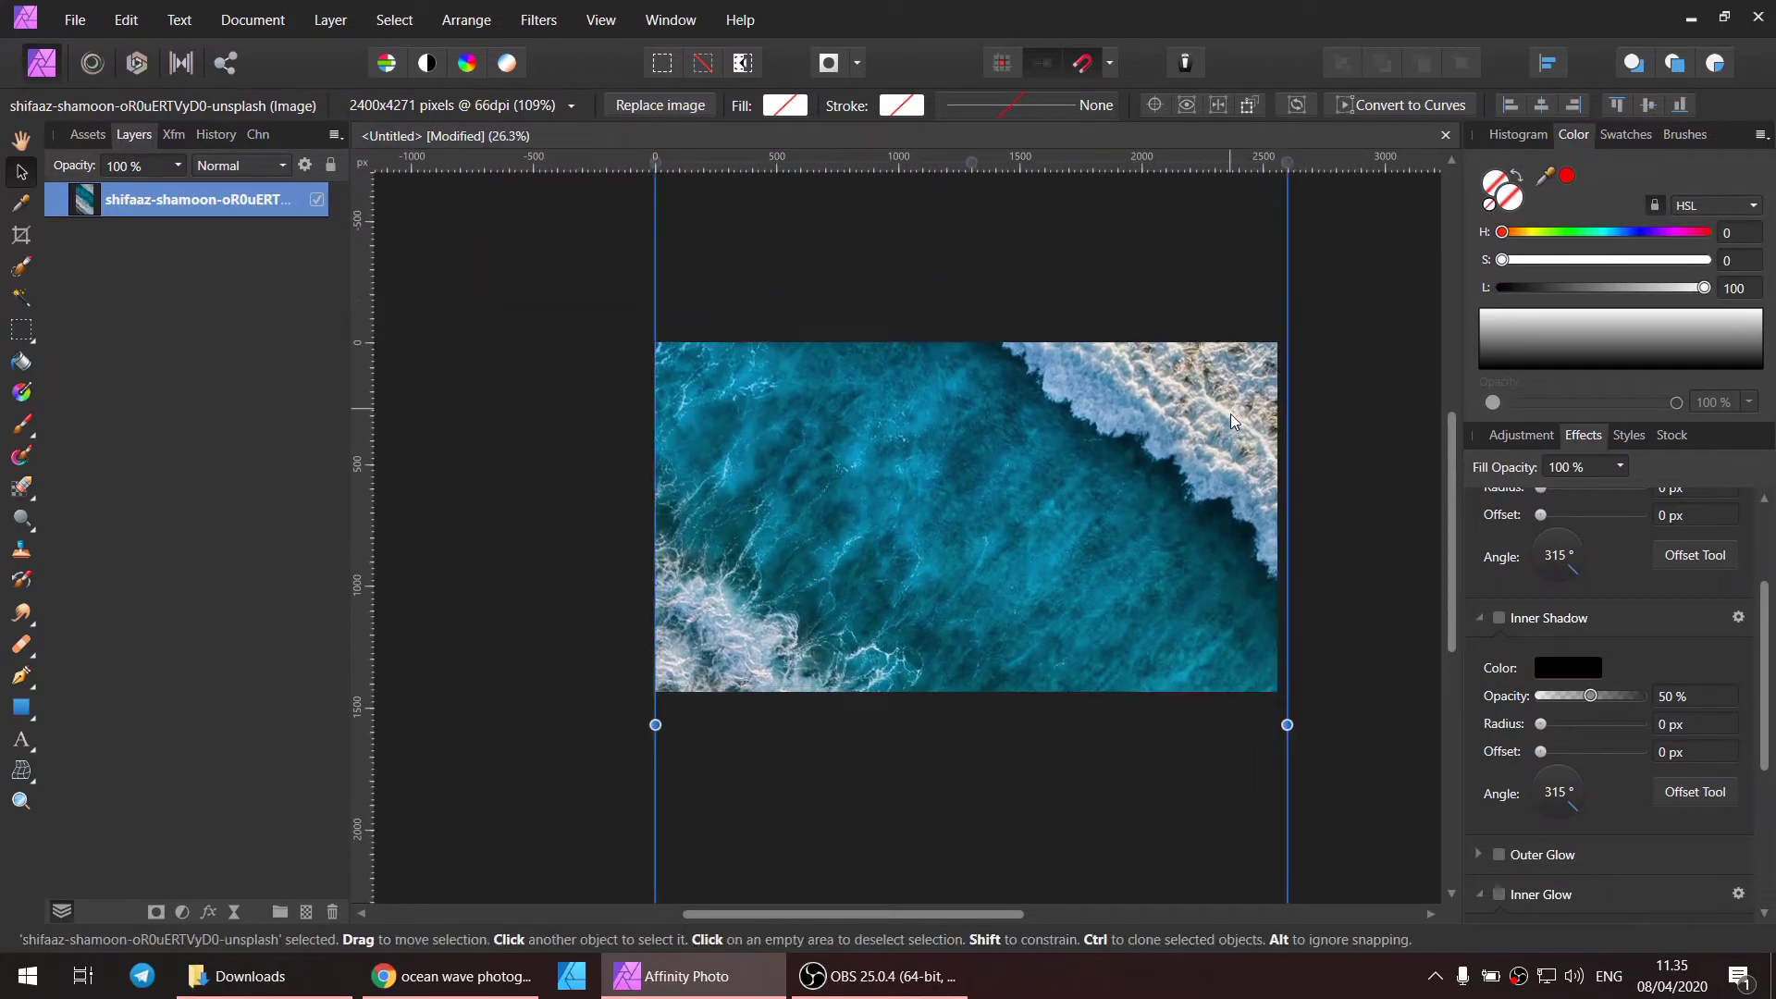
scroll(1180, 430, down, 1)
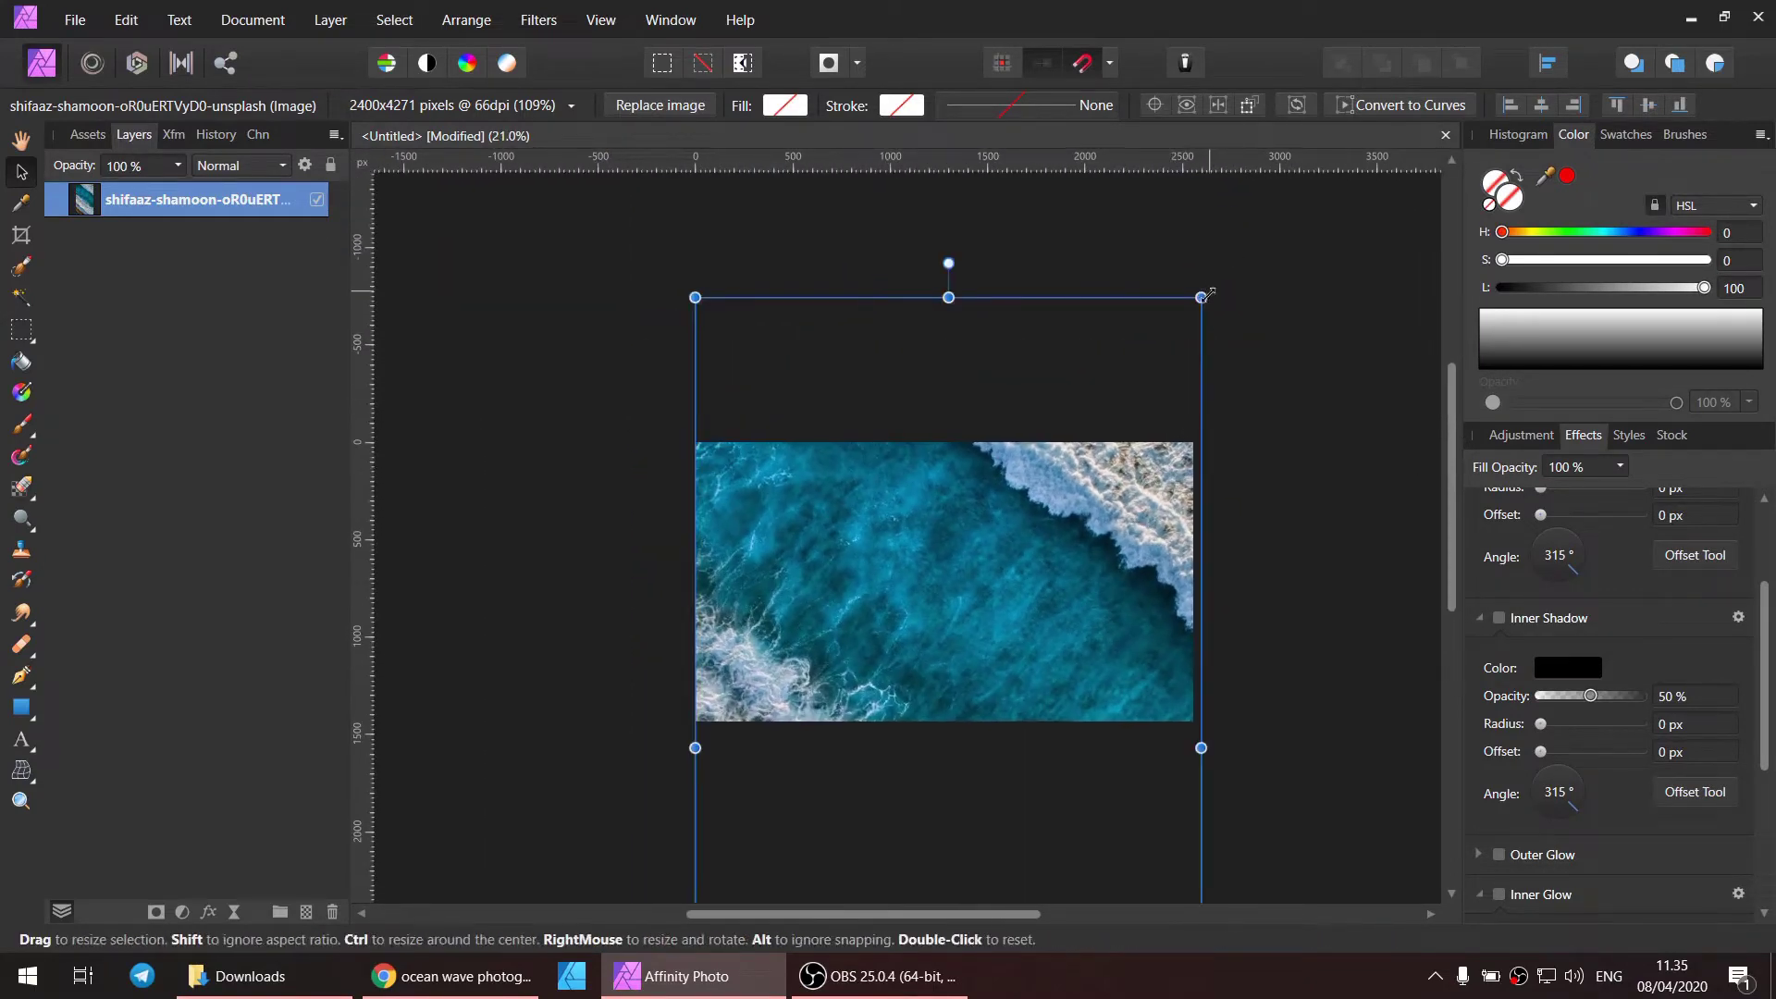
drag(1201, 298, 1194, 311)
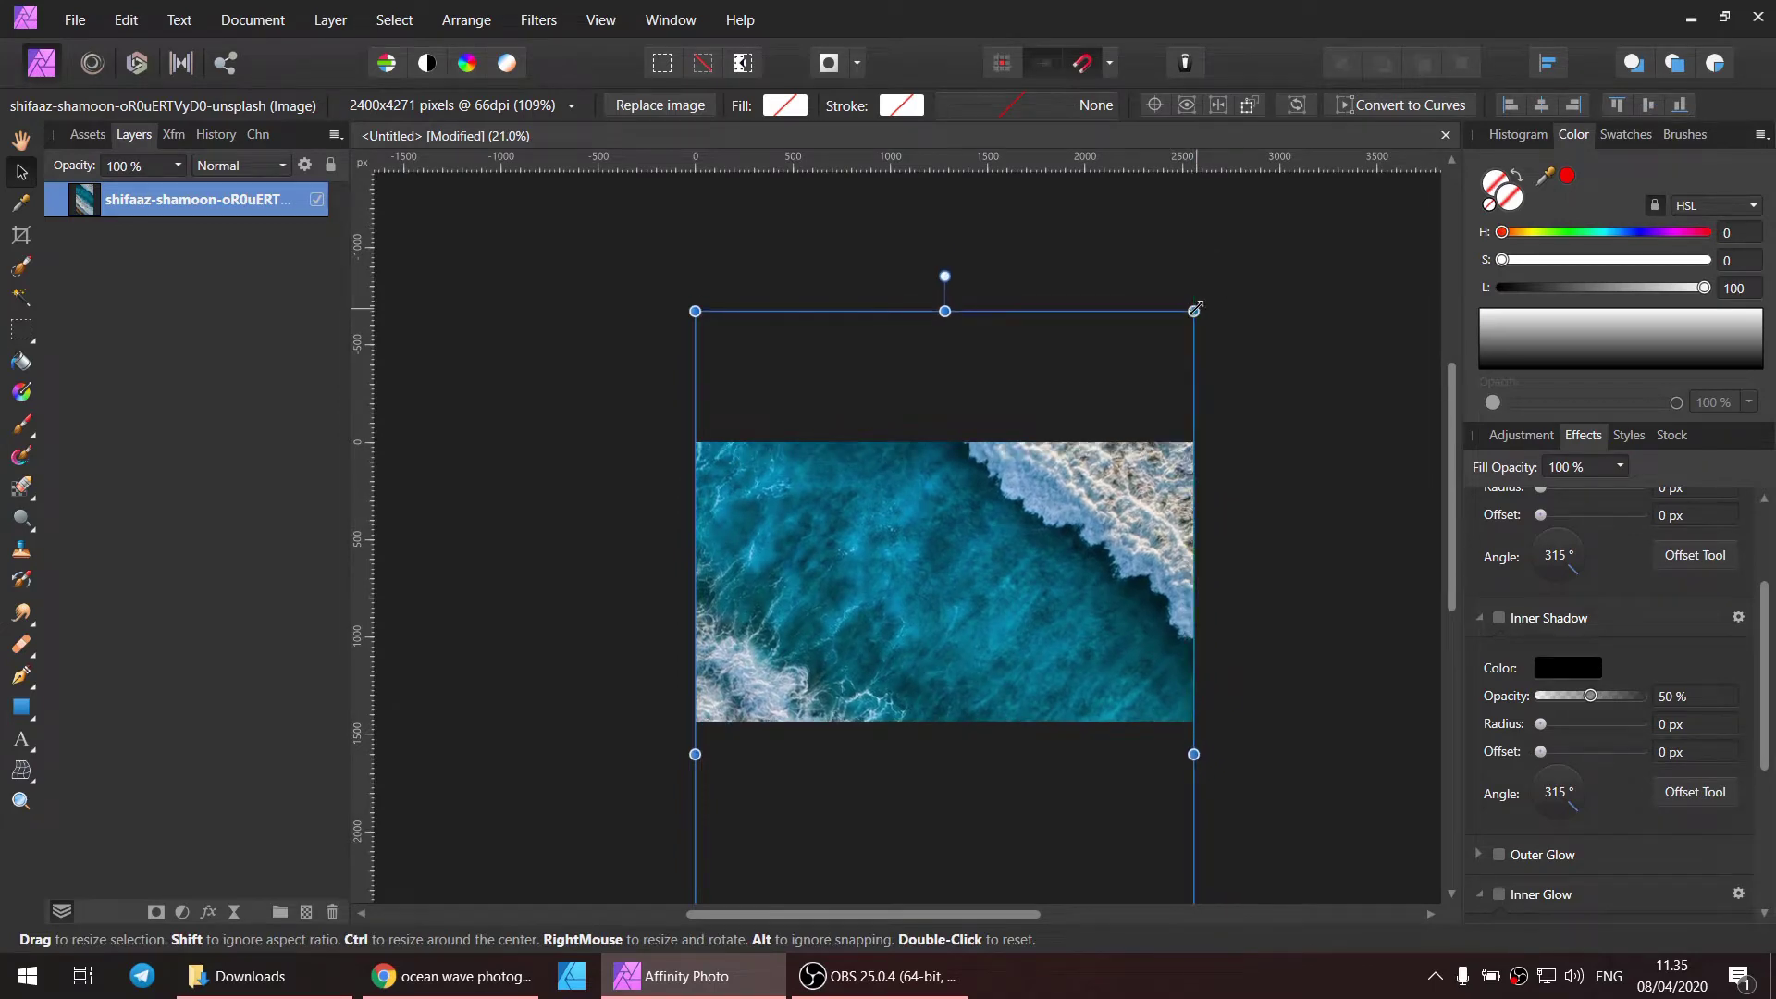
scroll(1079, 496, up, 1)
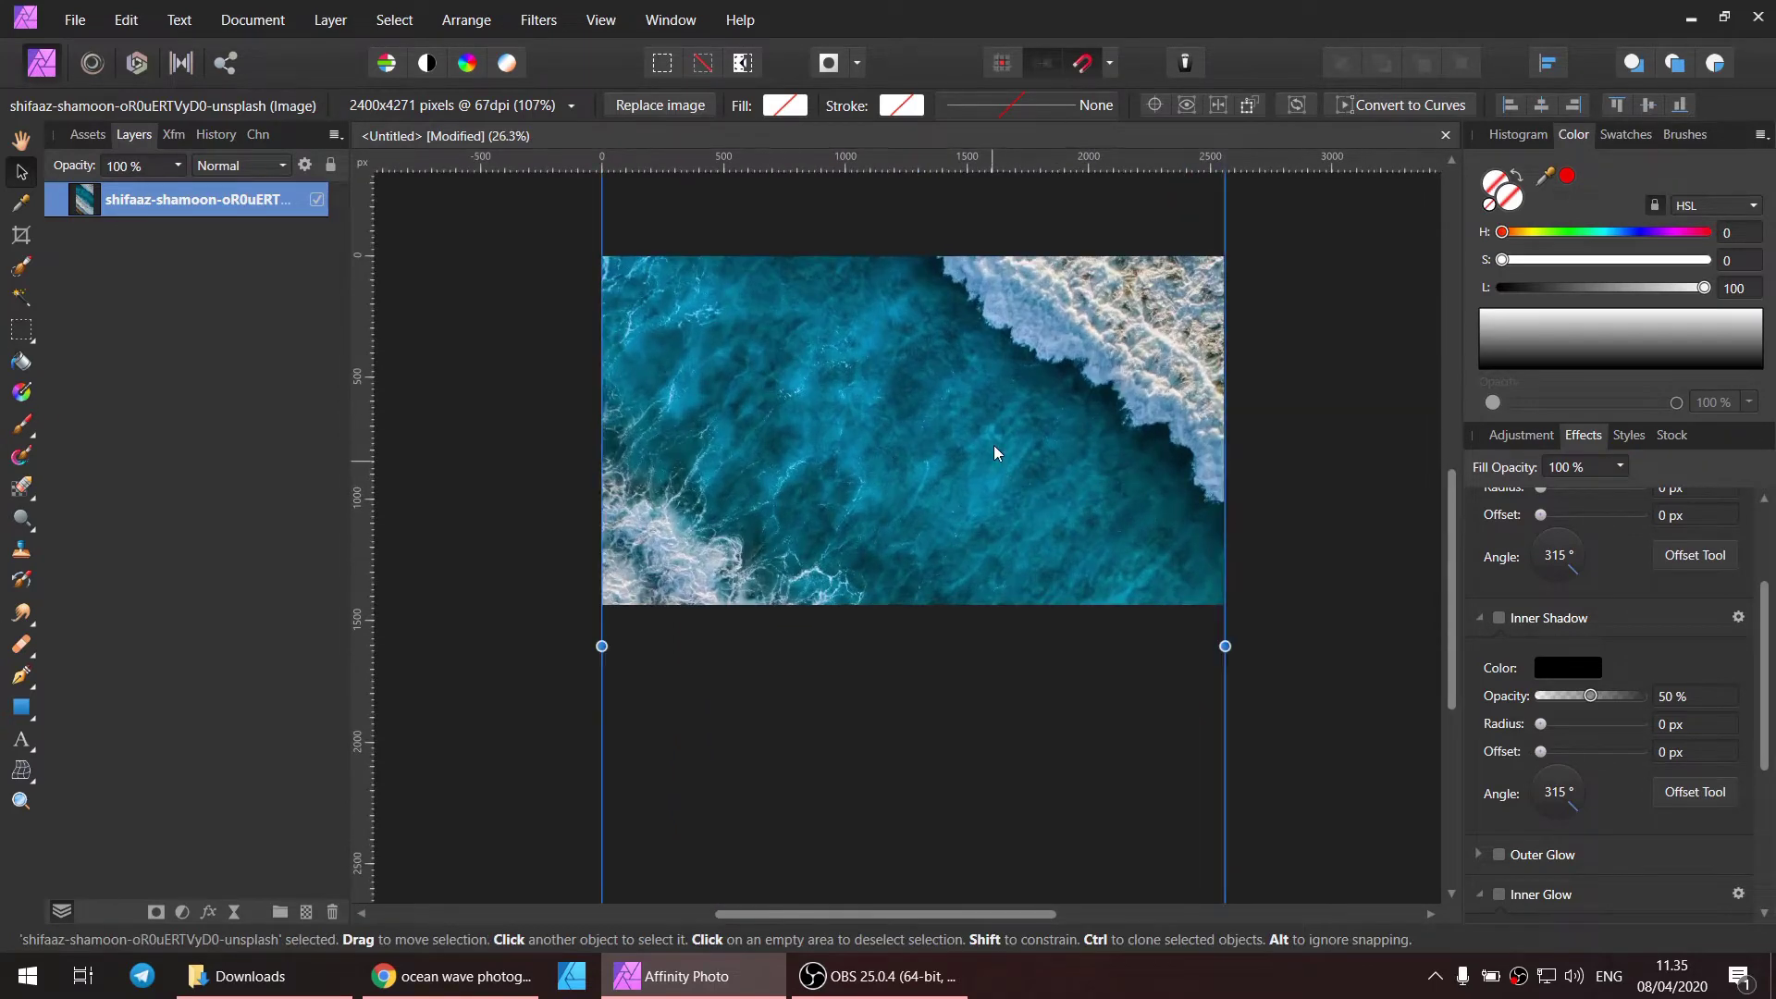
drag(993, 446, 999, 421)
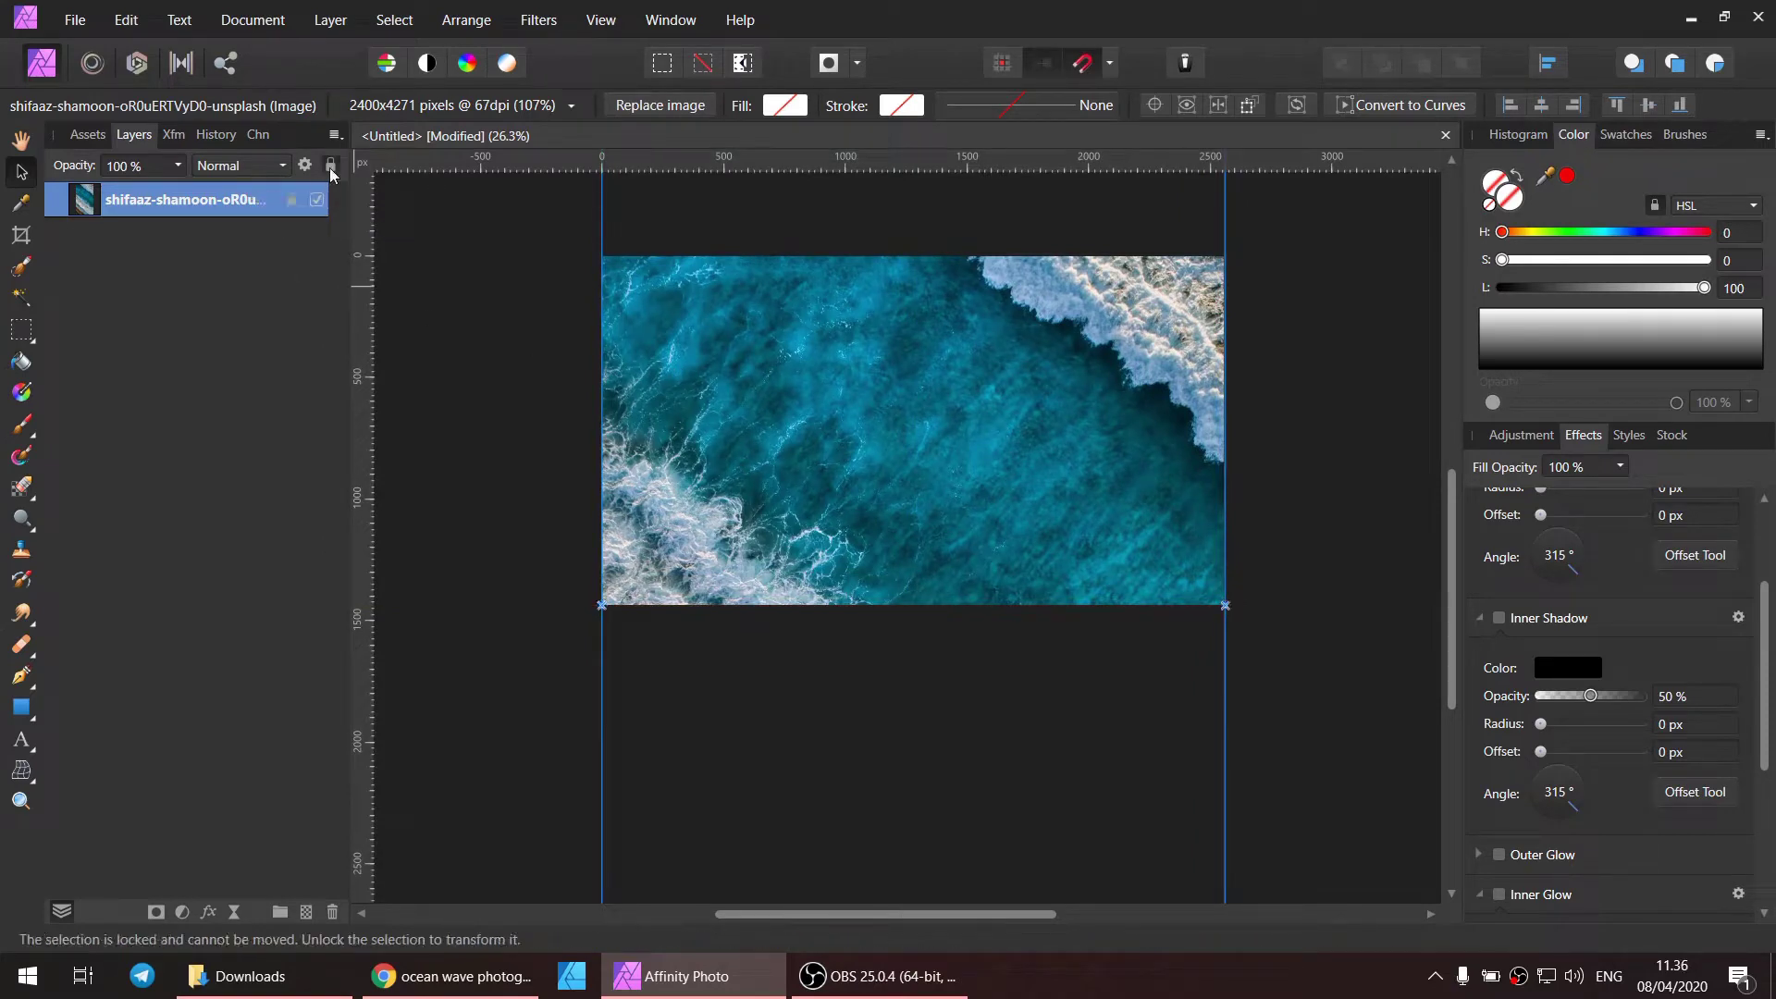
click(462, 305)
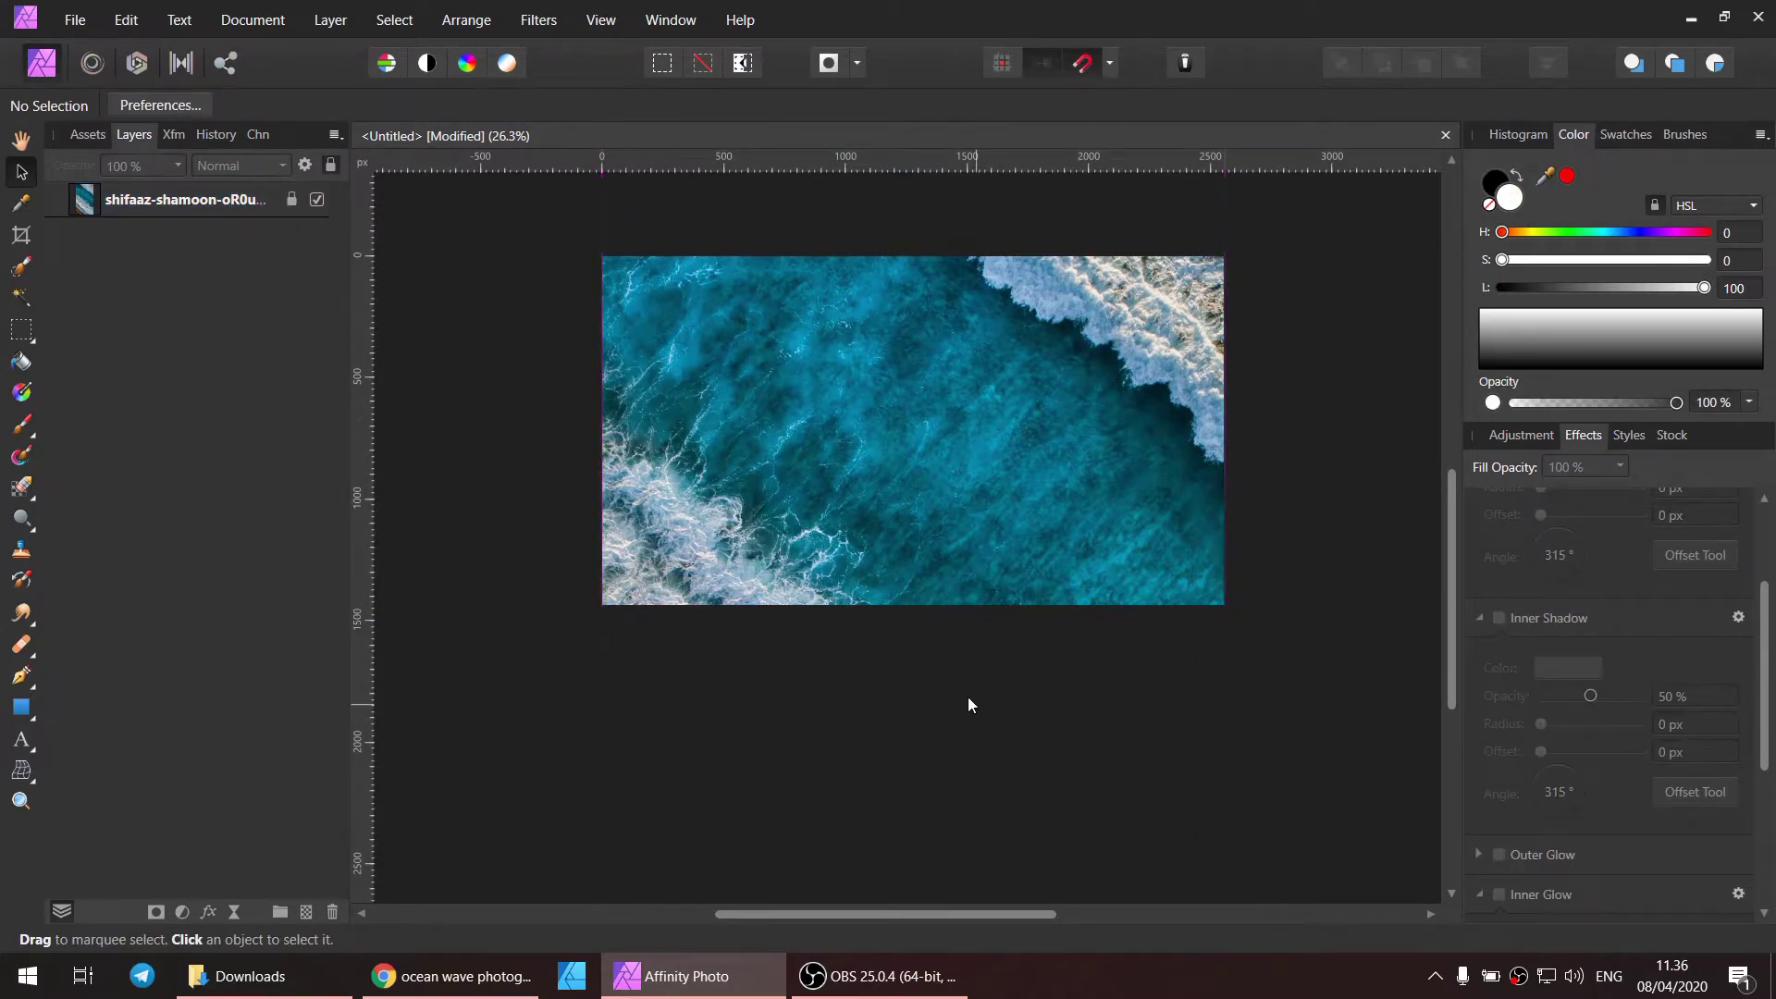
Step: Add black 'HOW TO MAKE' artistic text at the photo's upper left
drag(928, 398, 969, 485)
scroll(967, 487, up, 1)
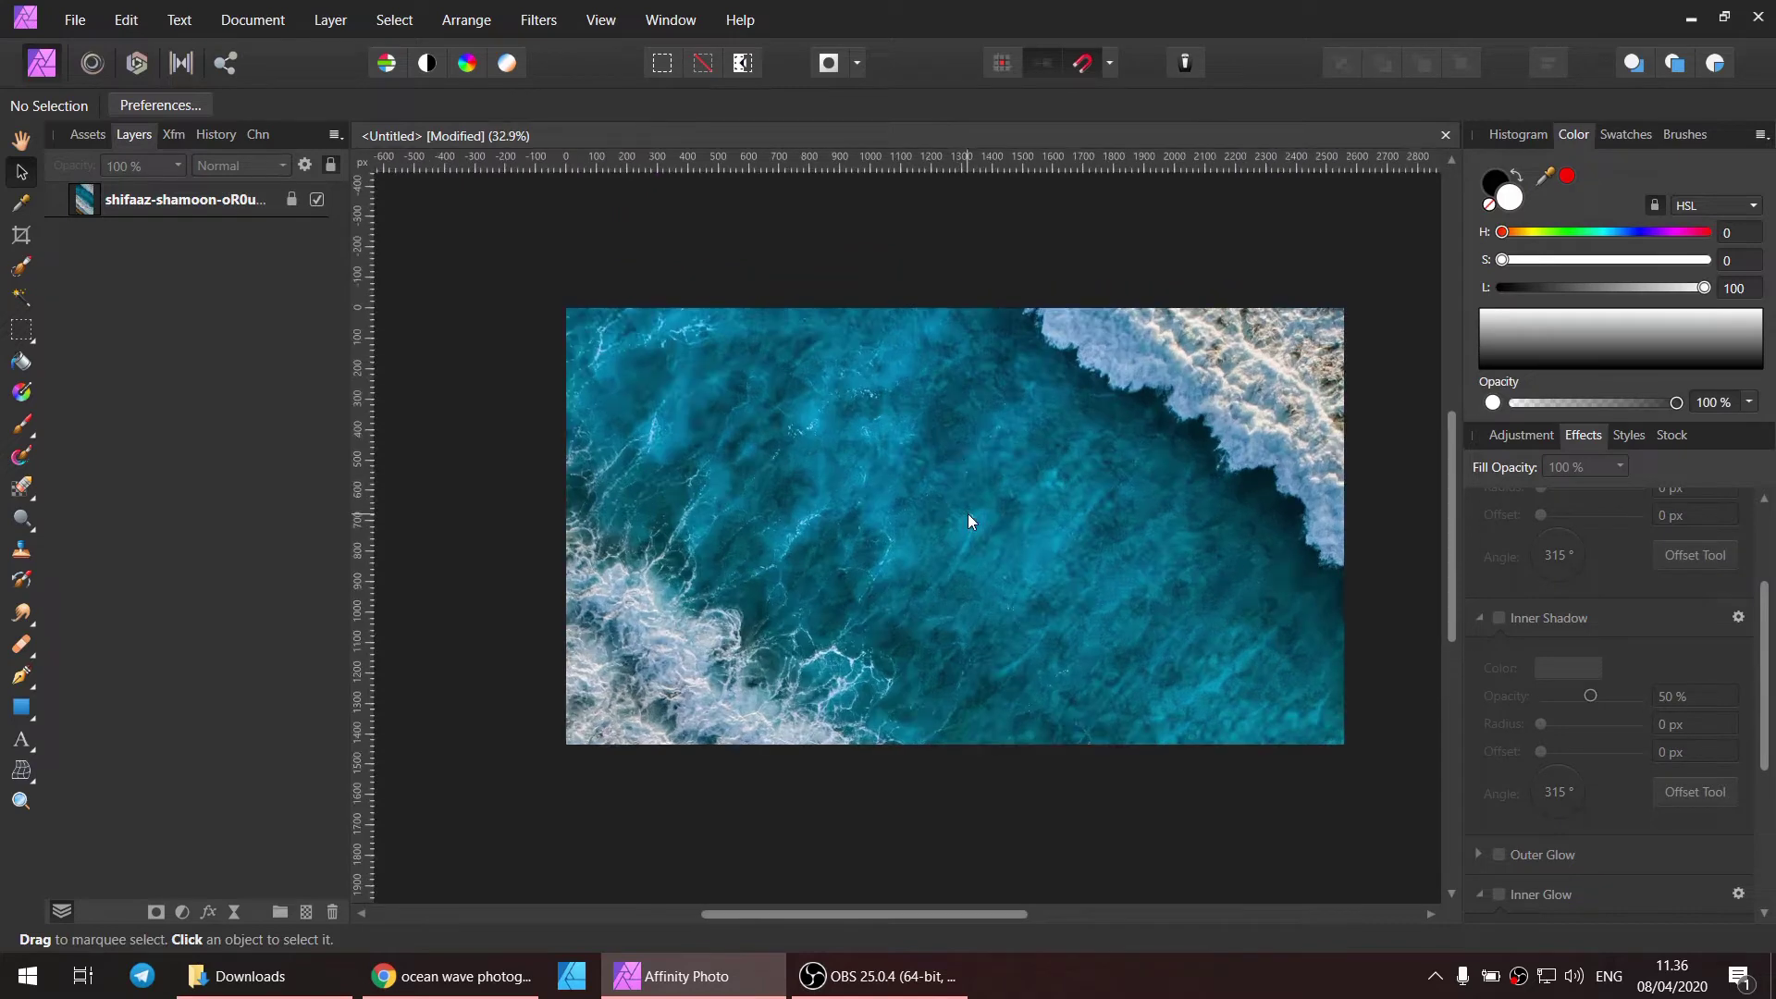
click(19, 744)
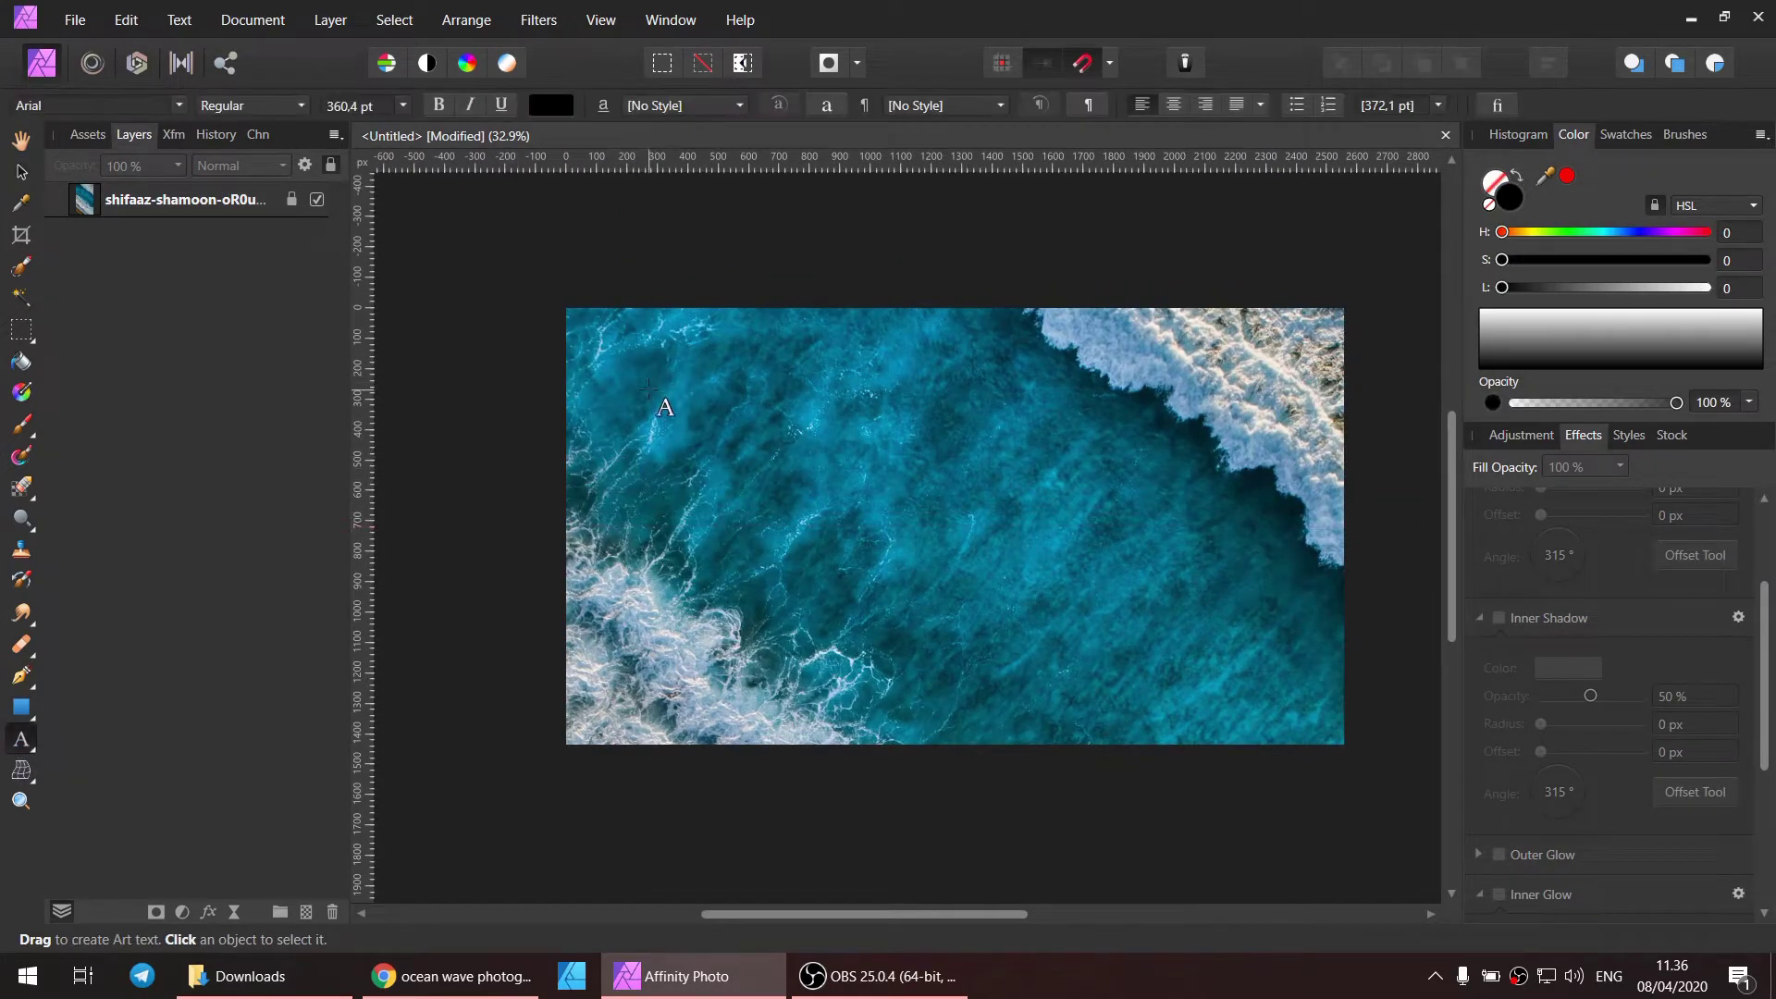
drag(672, 399, 700, 434)
text(HOW)
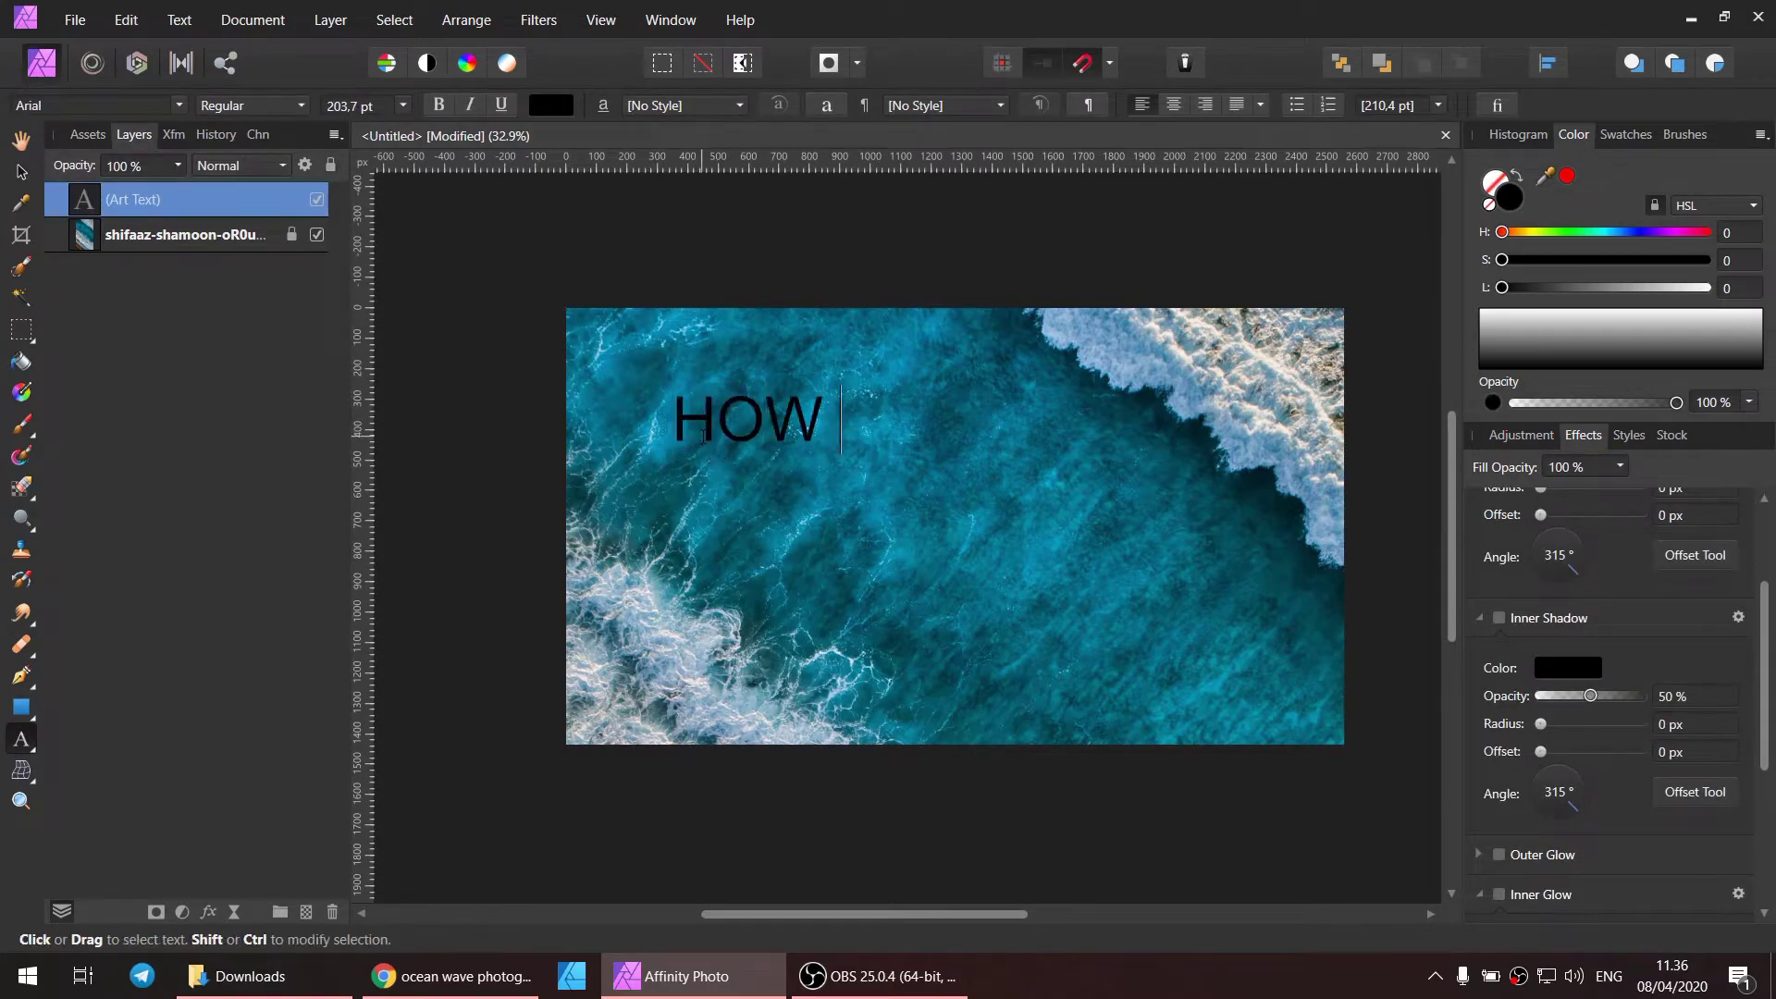
text( TO MAKE)
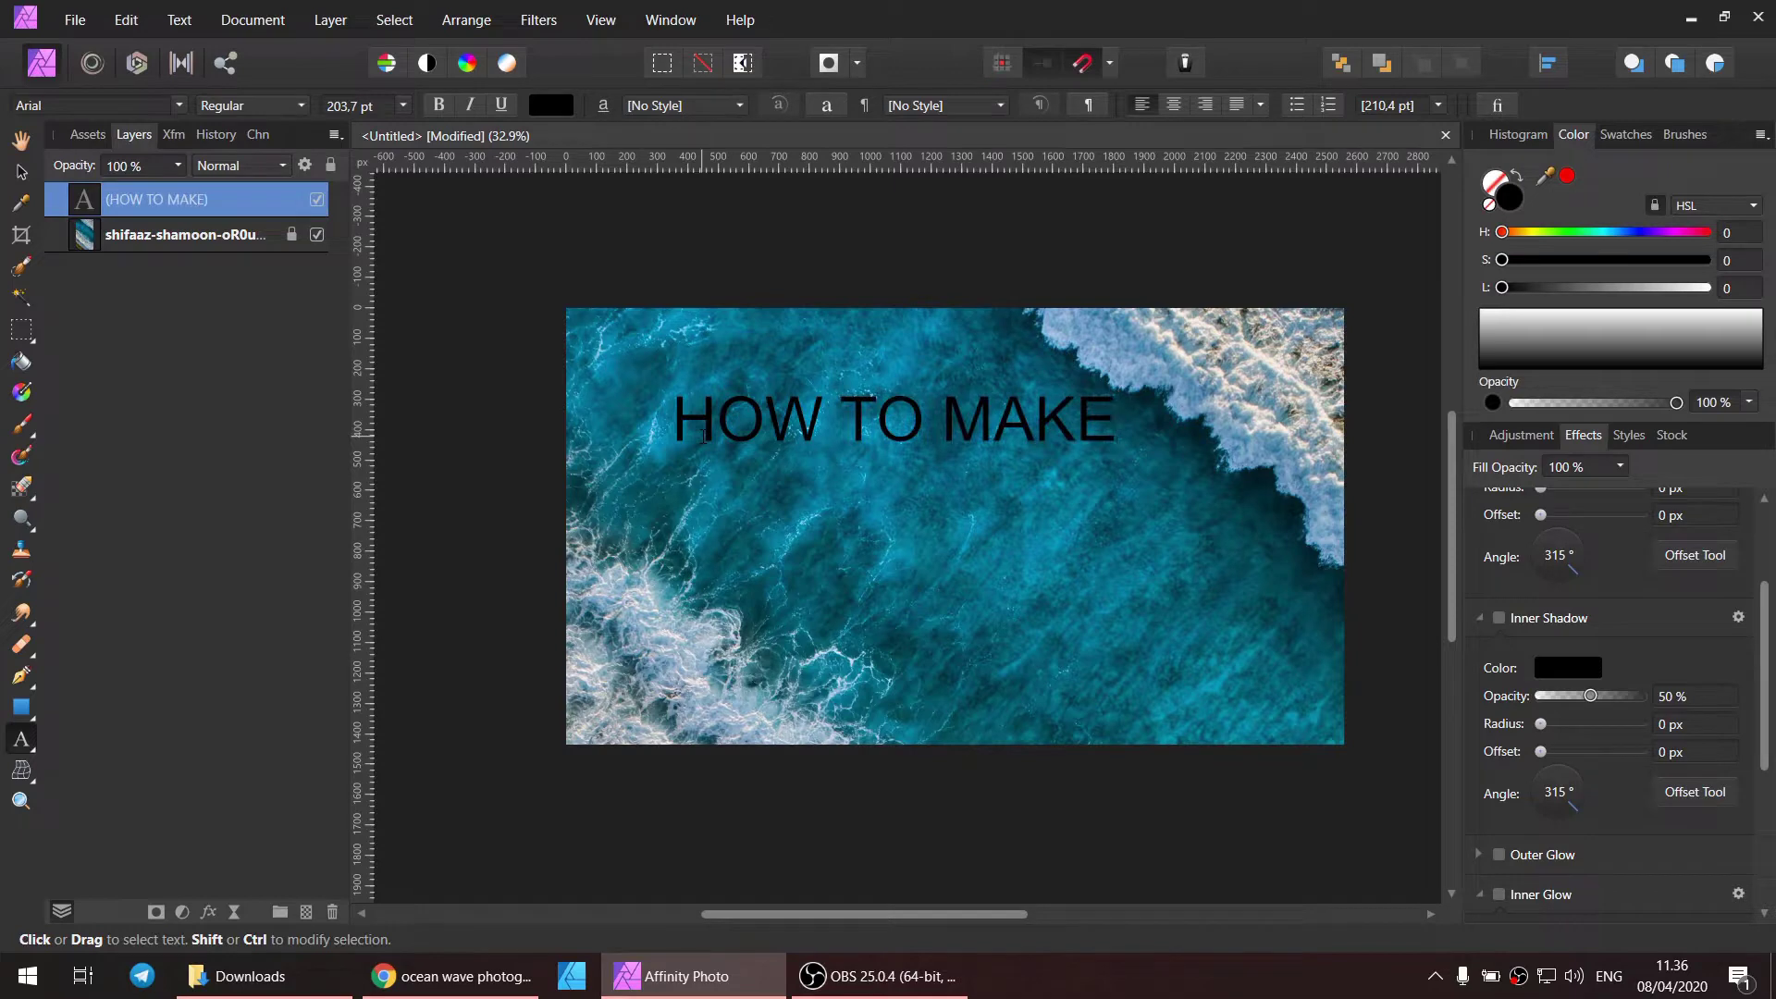
key(Escape)
Step: Duplicate the HOW TO MAKE text into copies stacked below the original
click(21, 172)
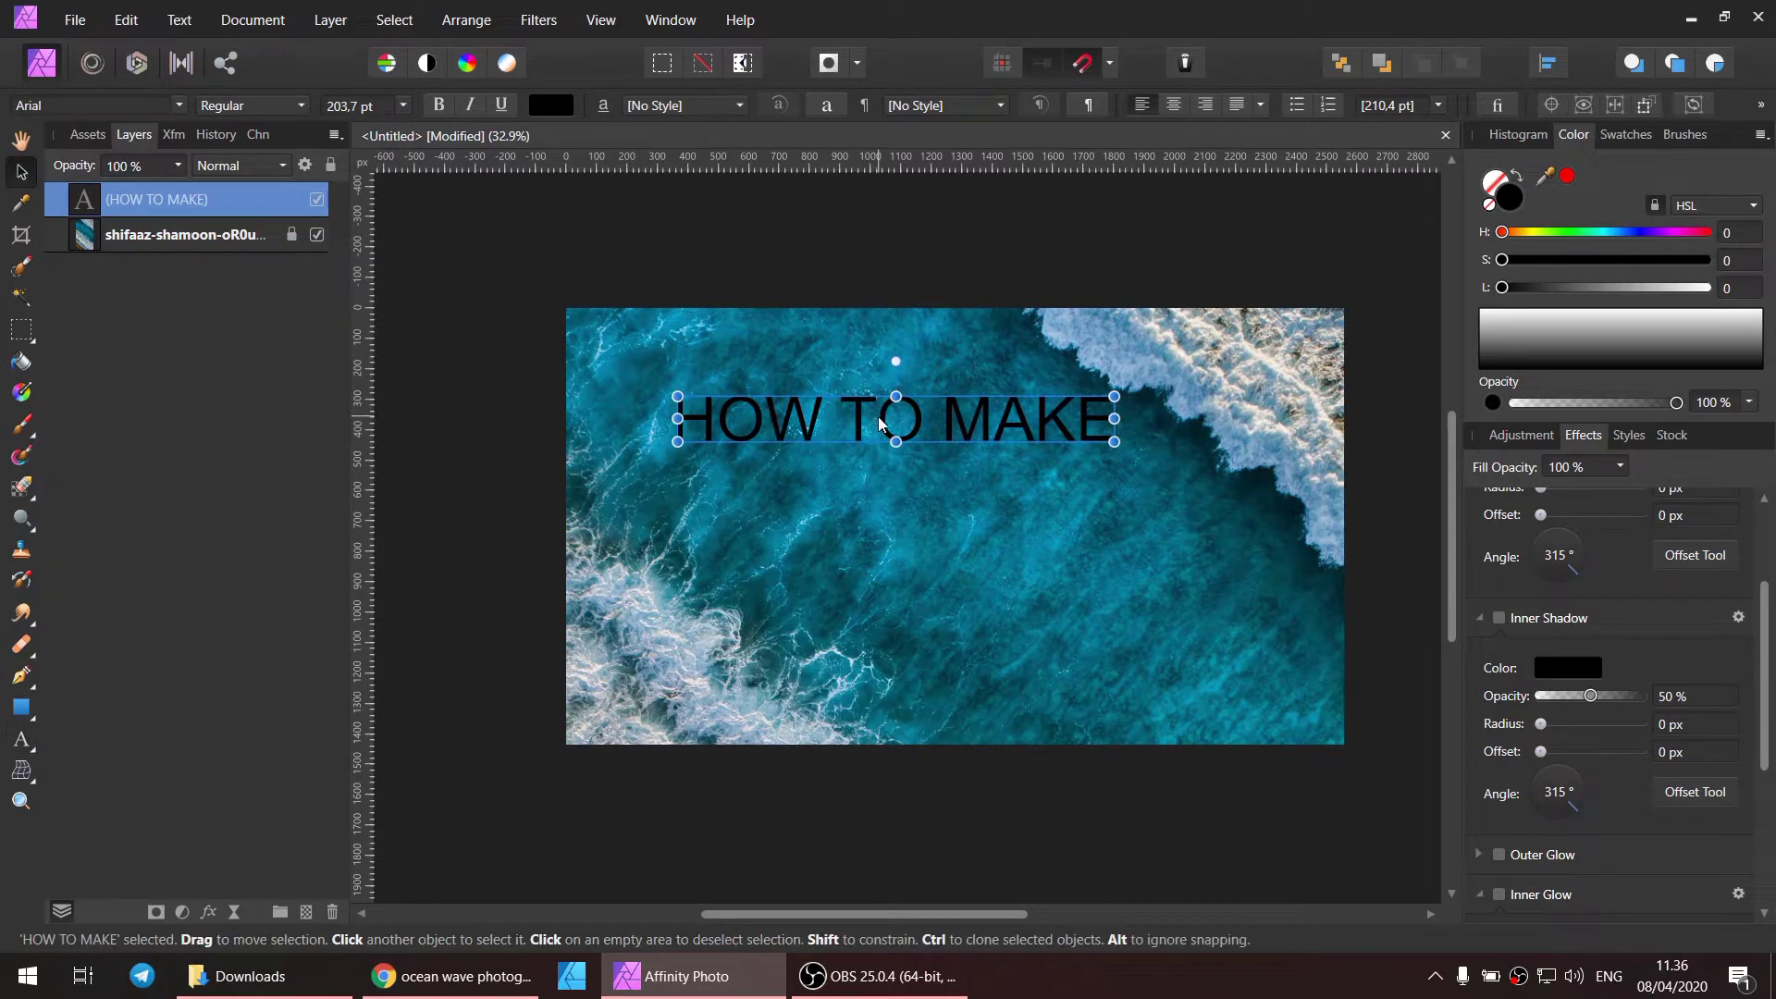
ctrl+drag(879, 423, 874, 470)
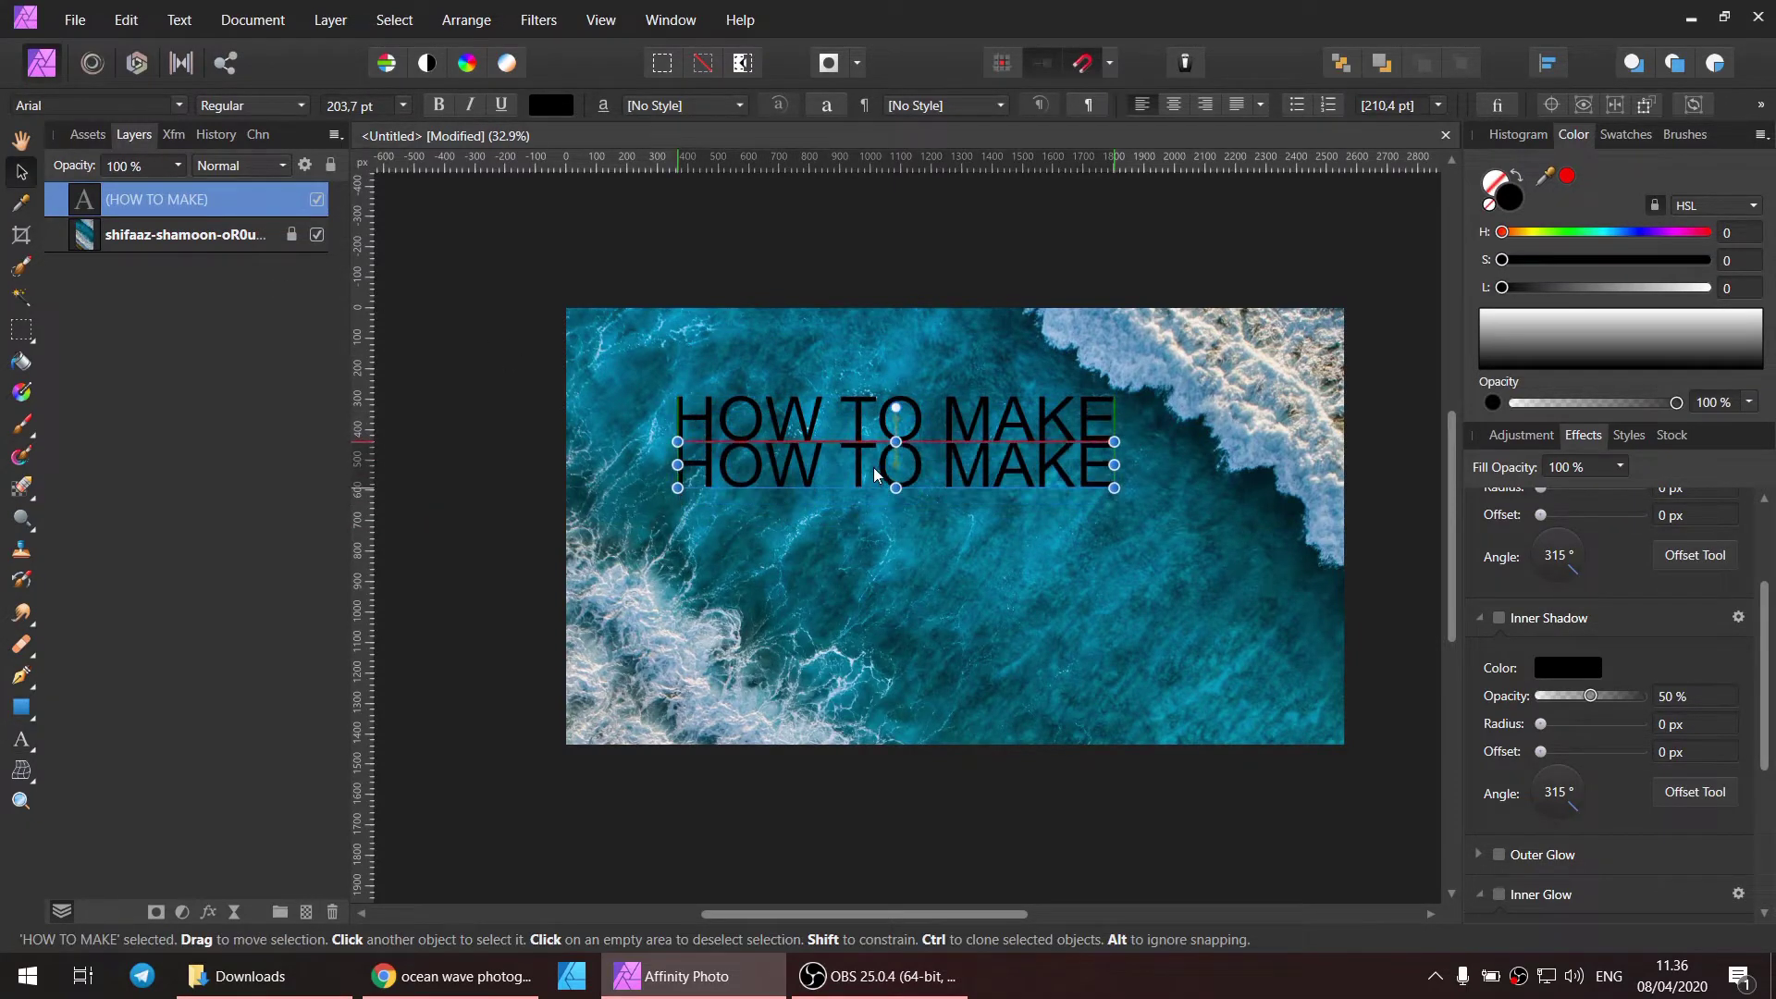
drag(873, 469, 869, 607)
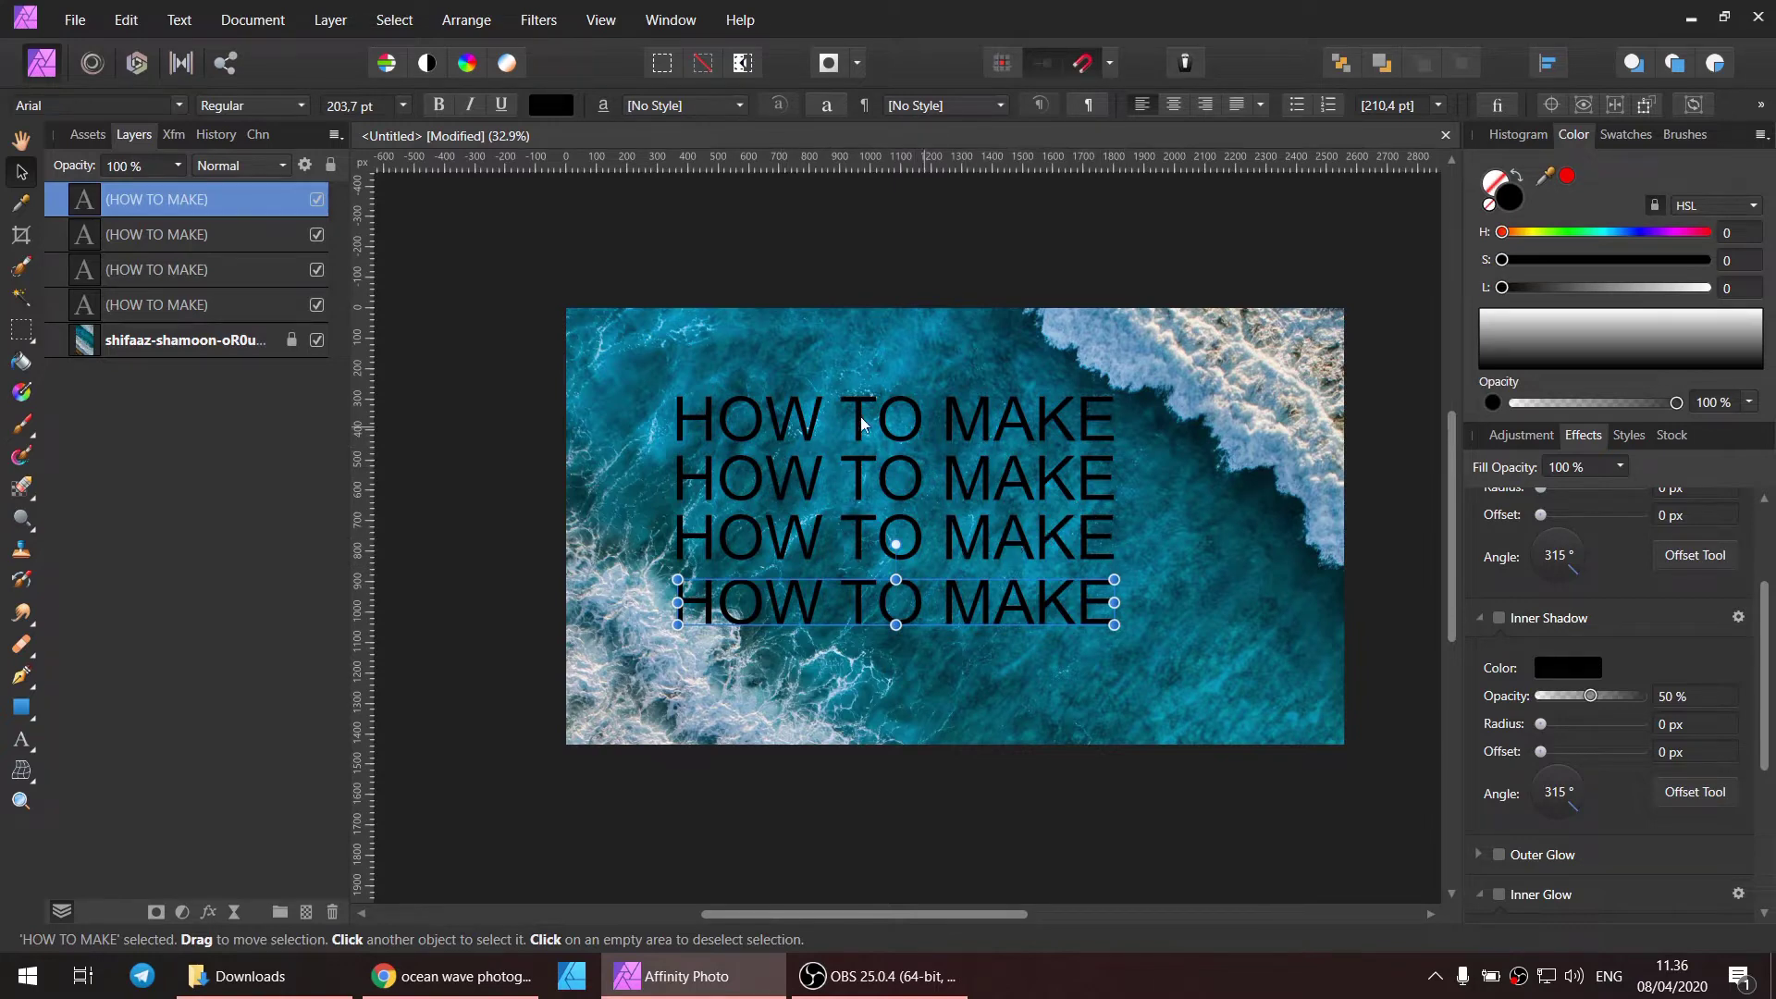
Step: Retype the second and third text lines as 'WAVE' and 'TYPE'
click(791, 482)
triple_click(791, 482)
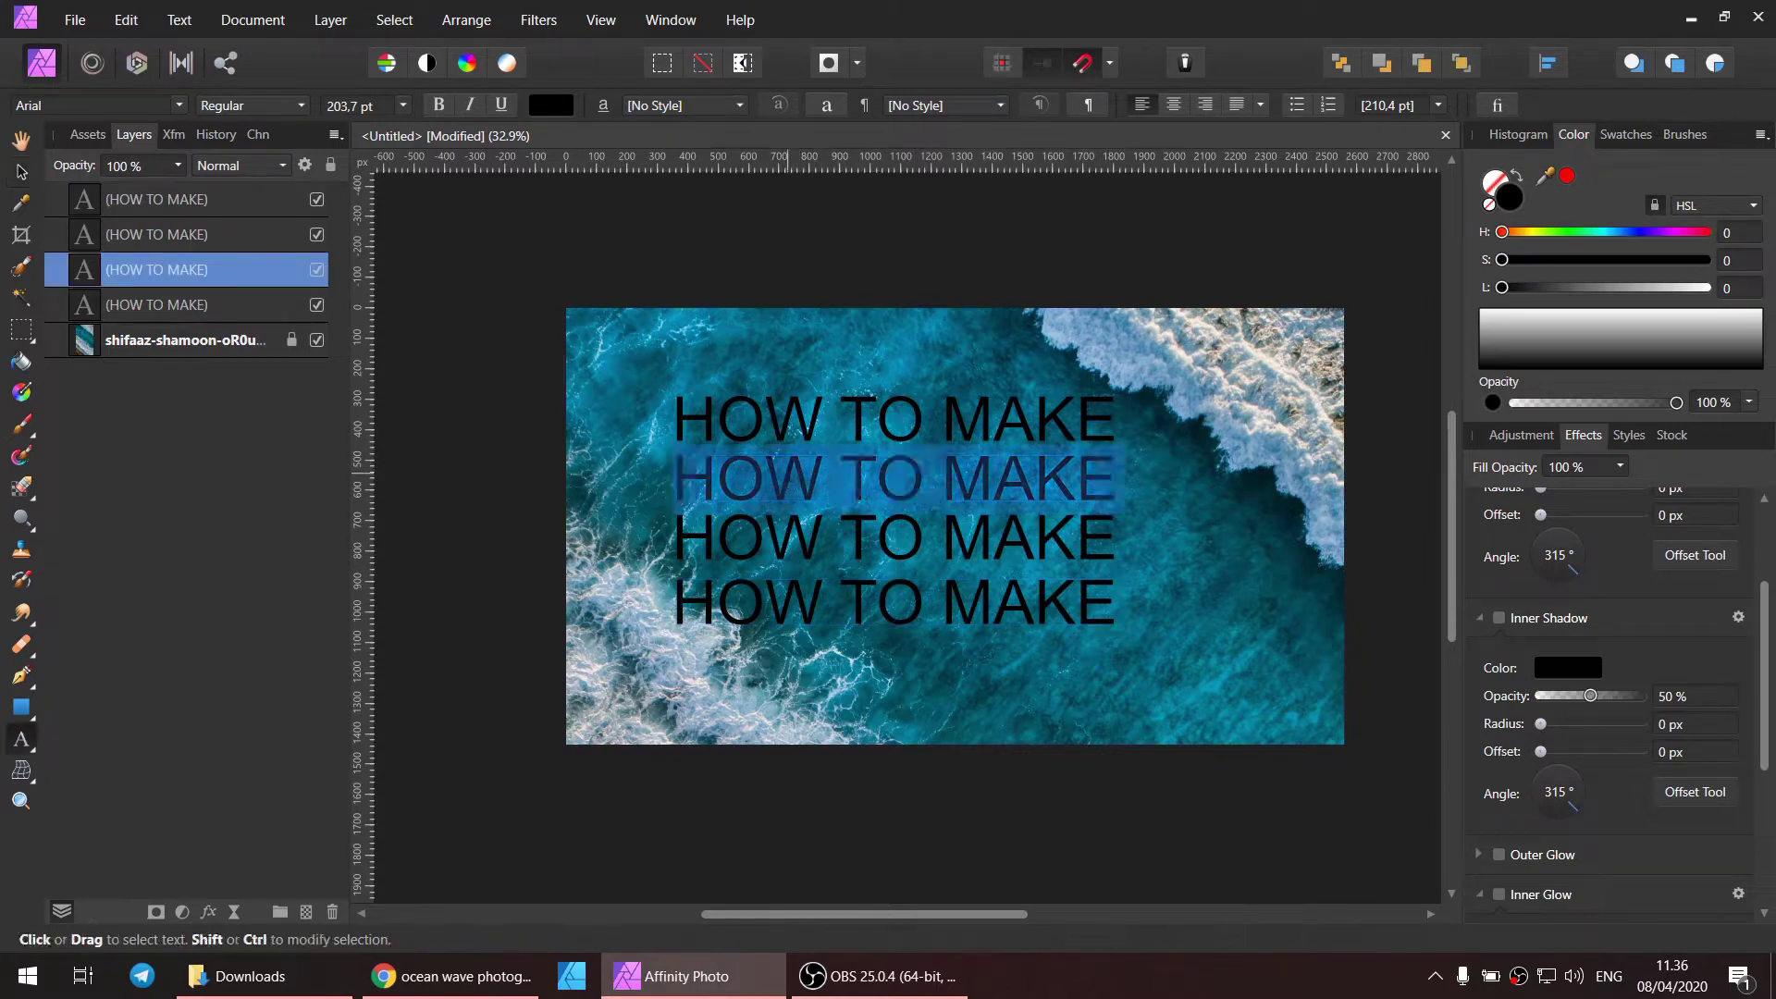
text(H)
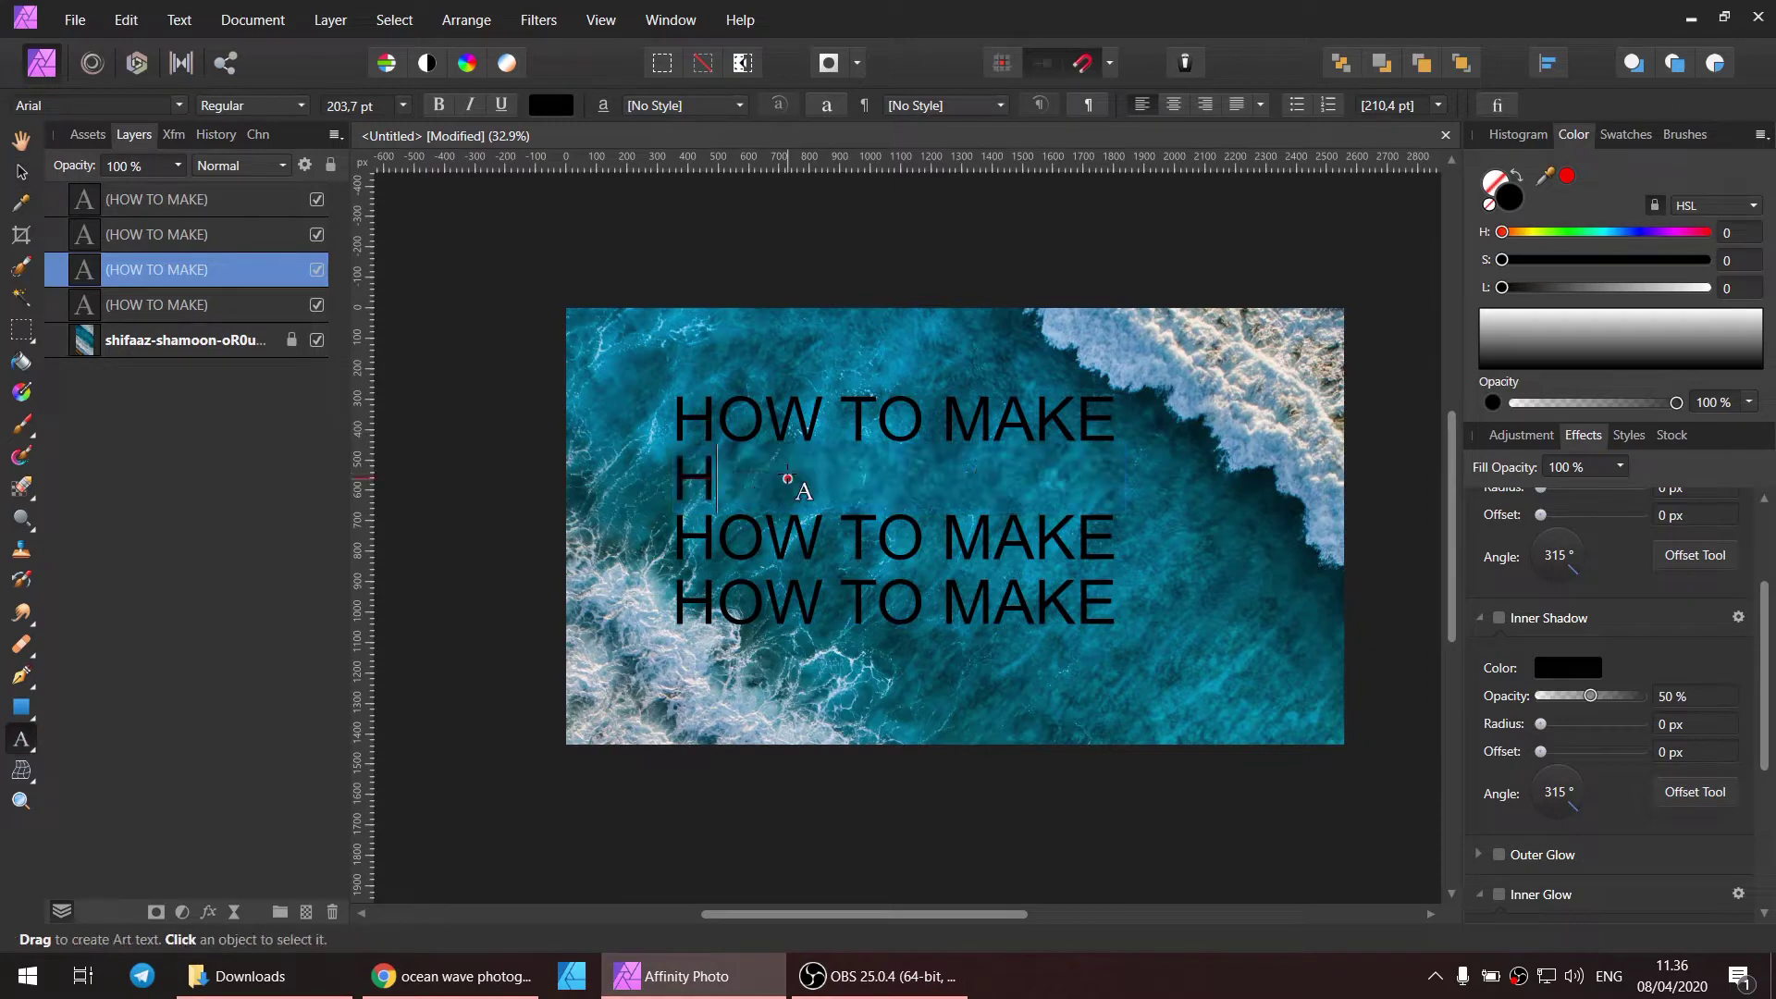
key(BackSpace)
text(WAVE)
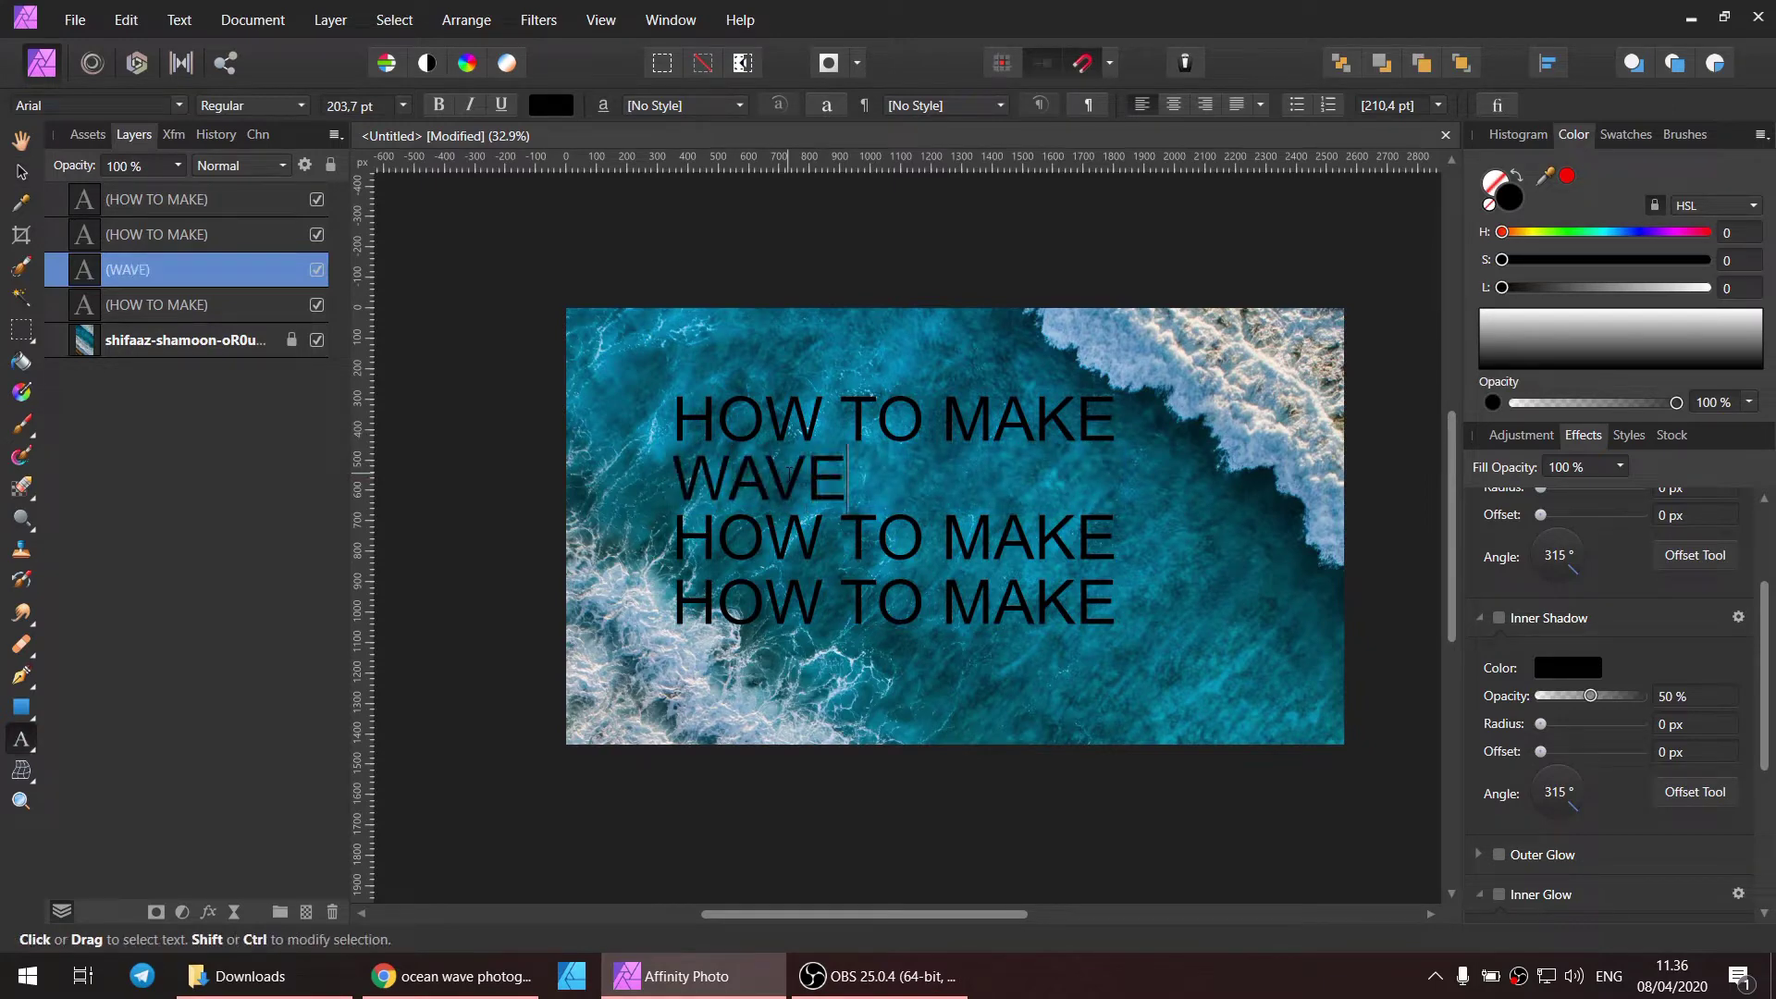
click(821, 550)
triple_click(820, 551)
text(TY)
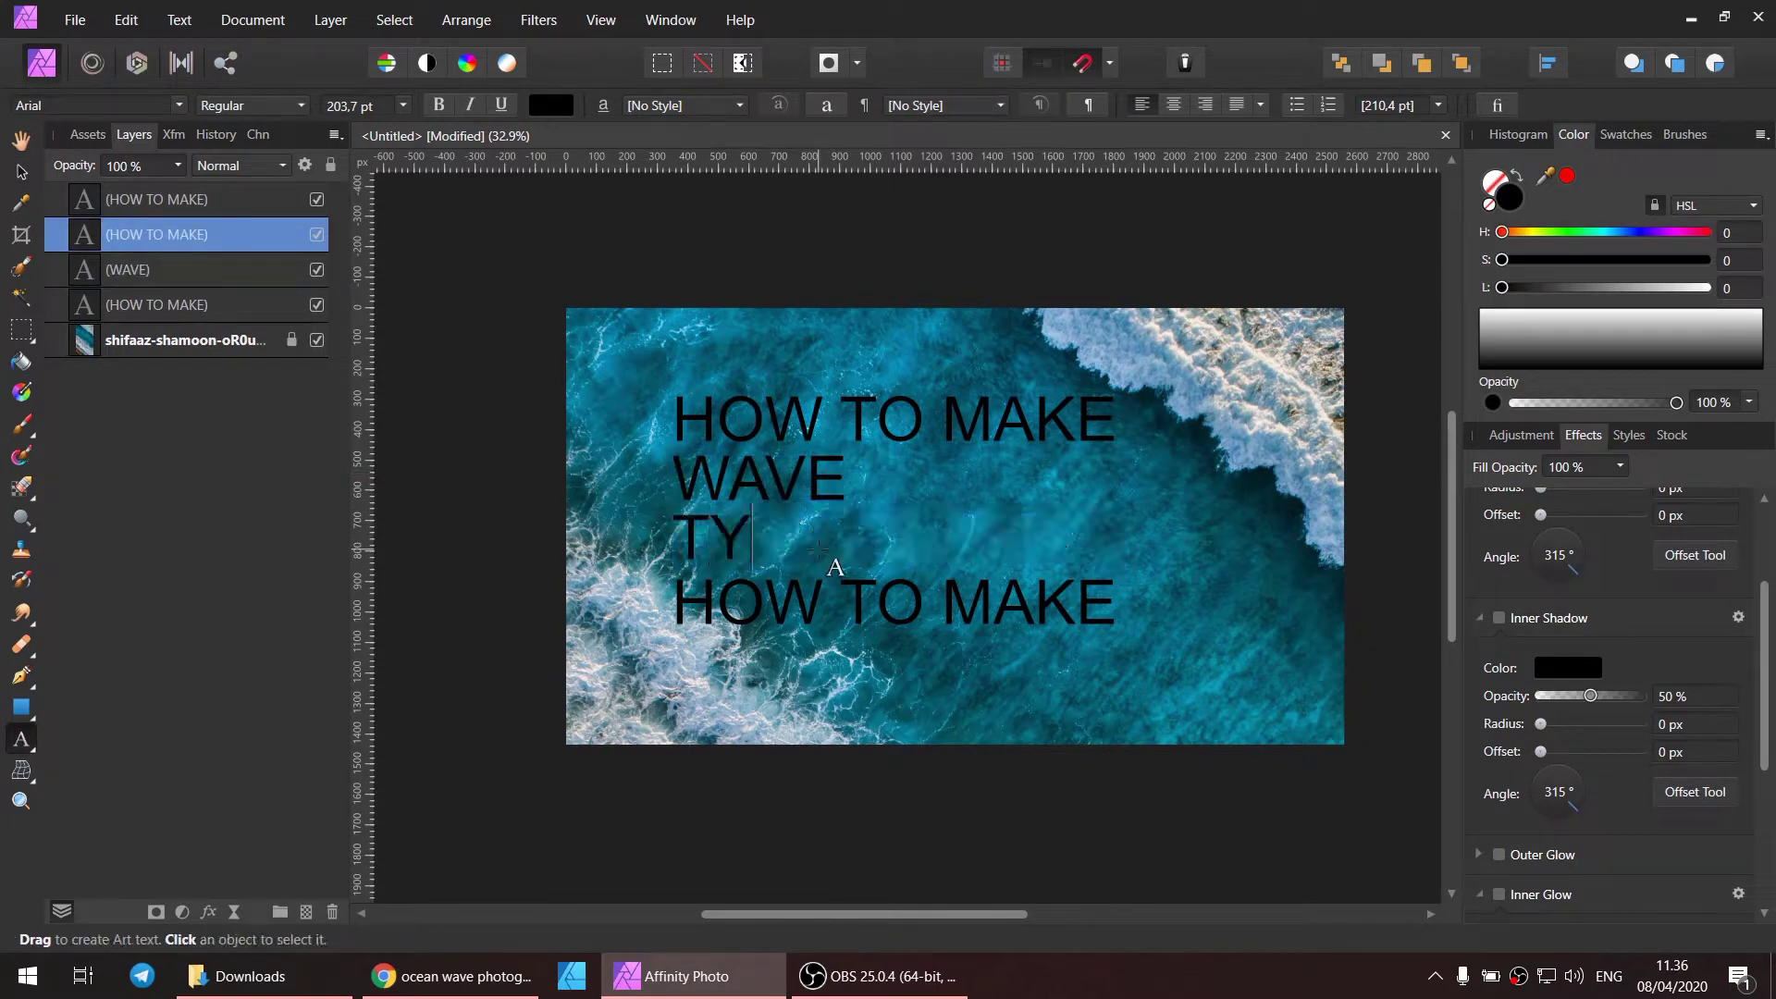
text(PE)
key(Escape)
Step: Retype the fourth line as 'IN AFFINITY PHOTO' and finish text editing
click(839, 597)
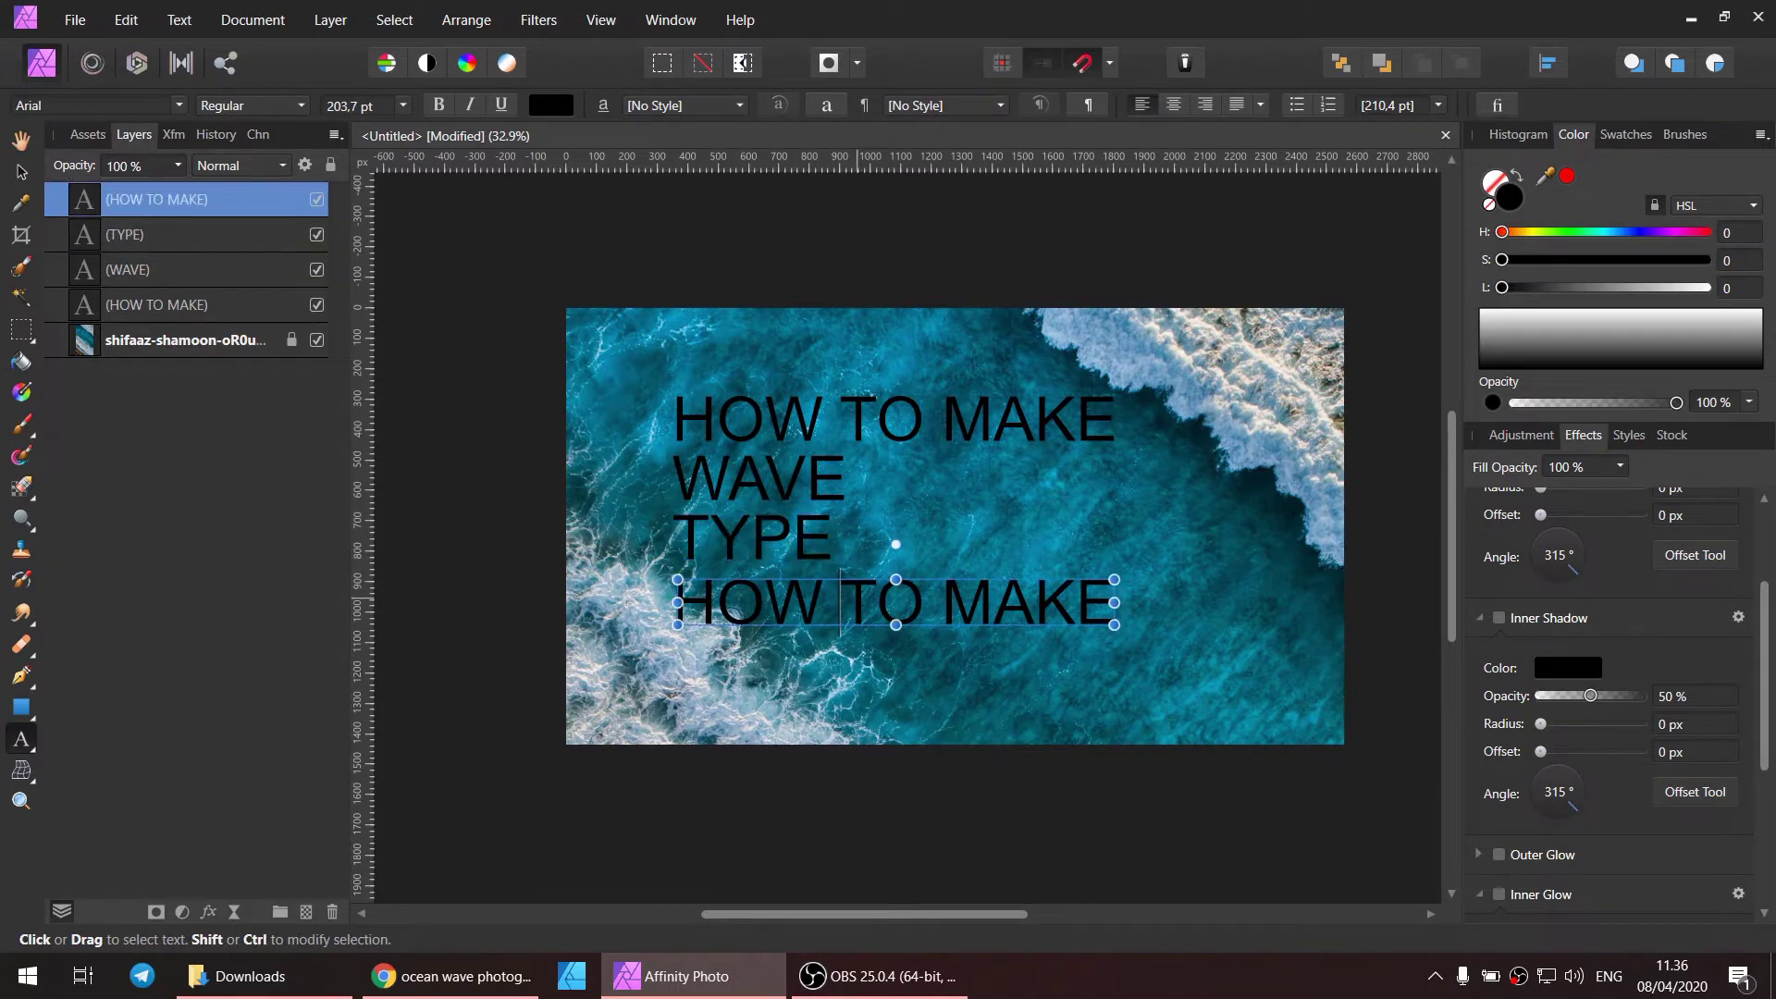
triple_click(839, 597)
text(IN AFF)
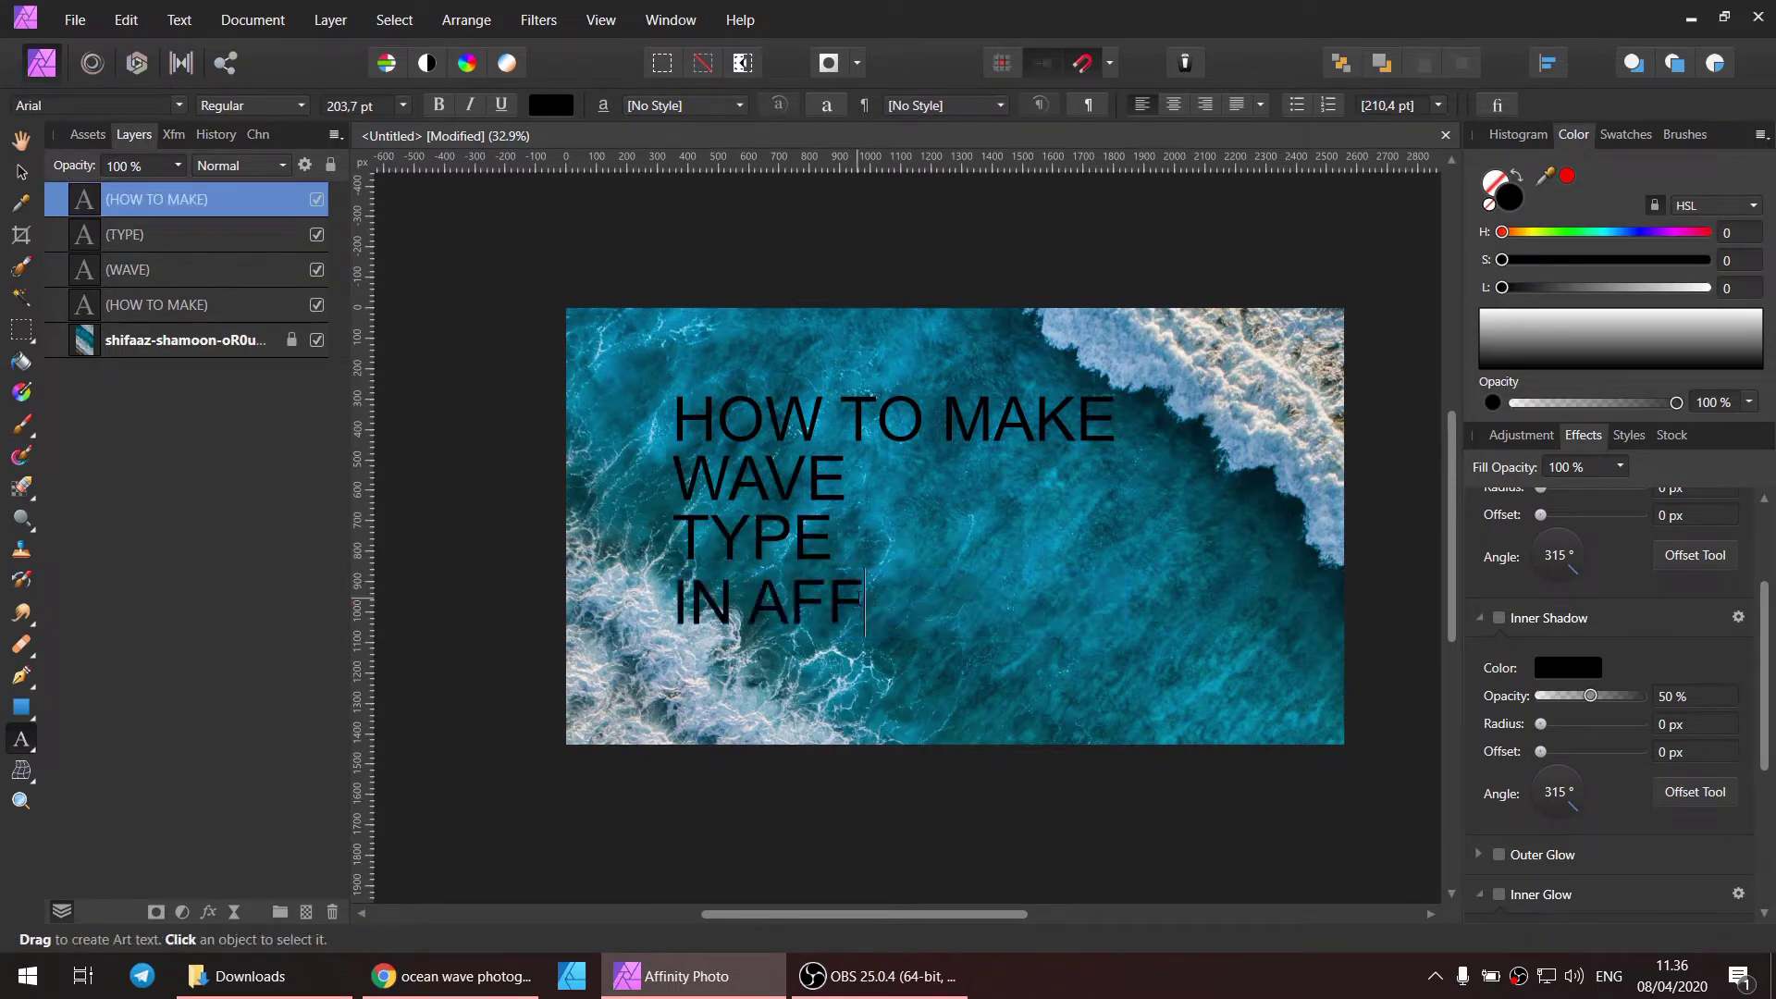
text(INITY PHOTO)
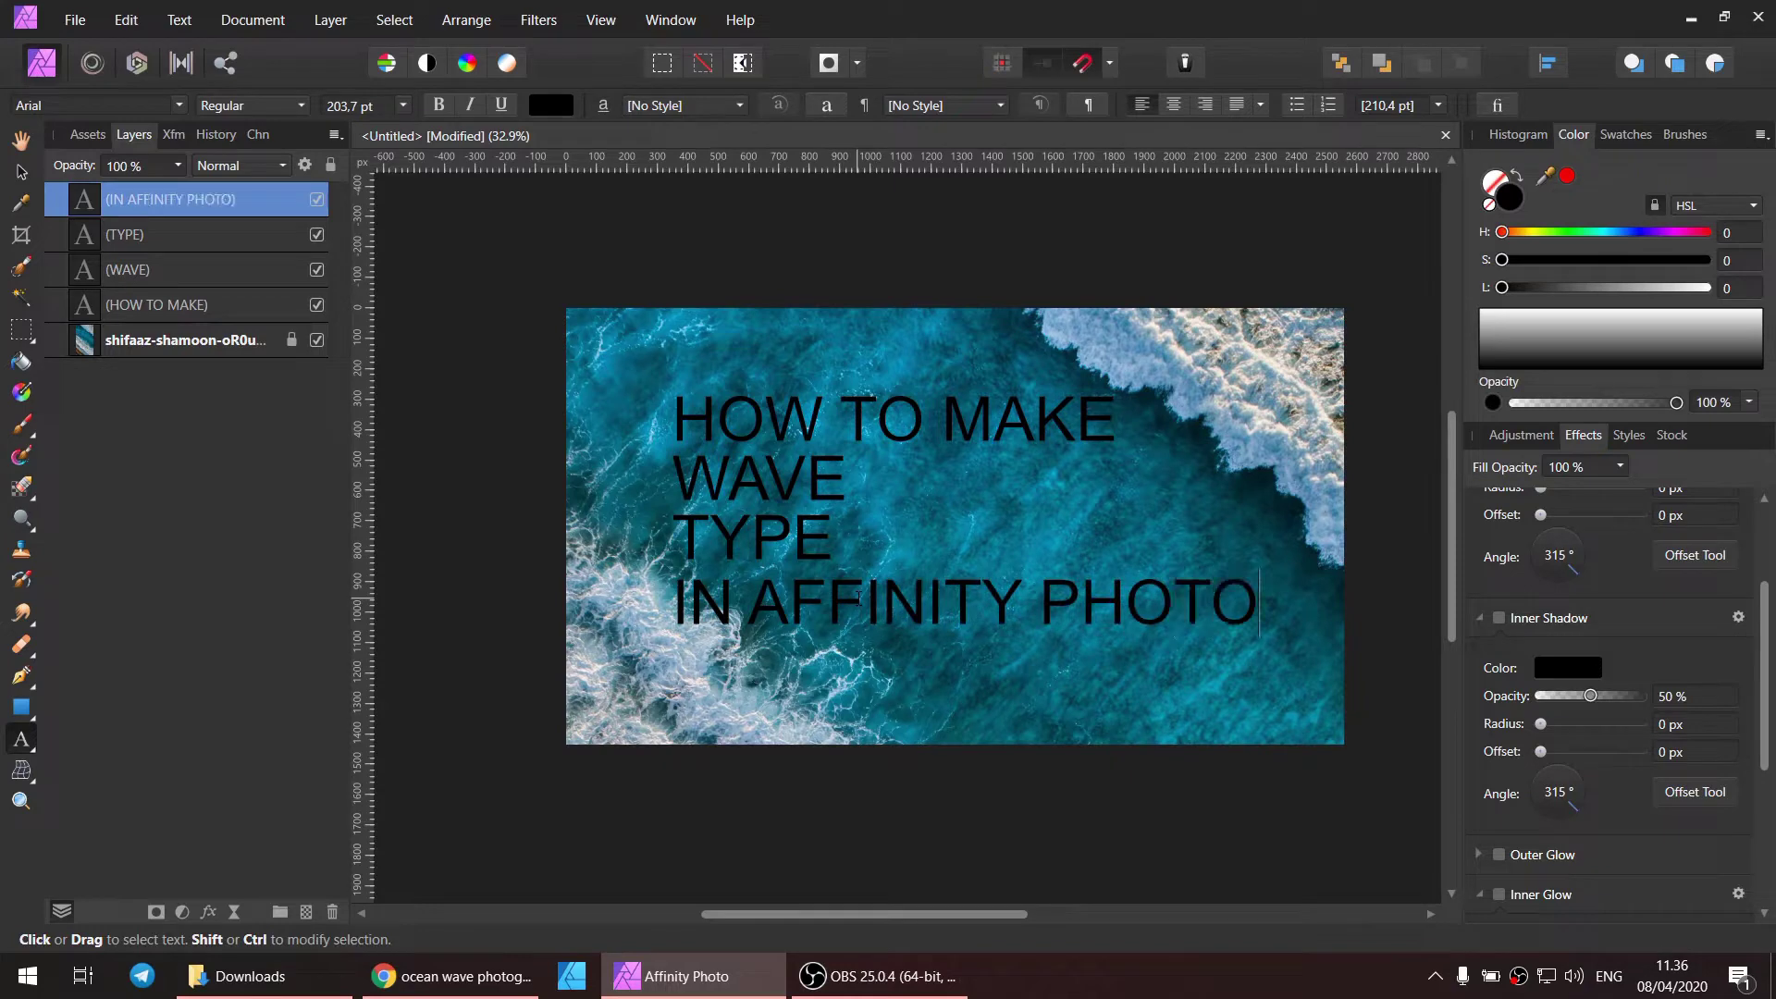
key(Escape)
click(21, 176)
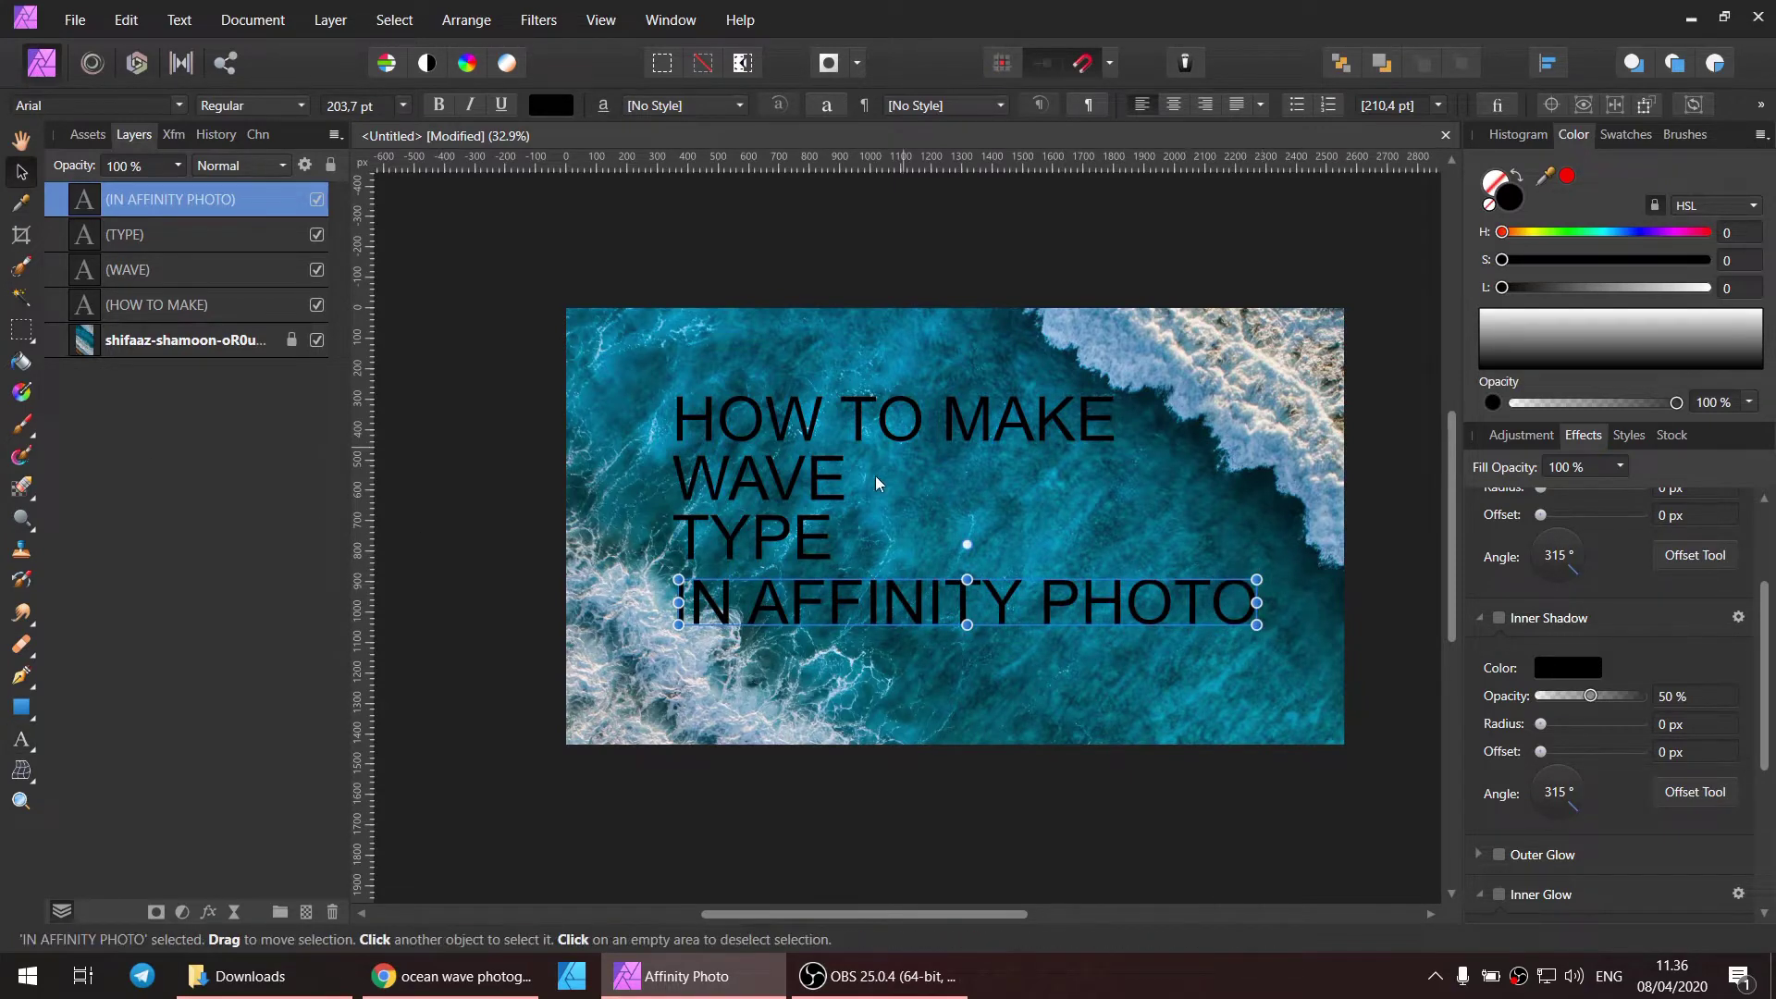
Step: Select all four title lines and set their font to Berlin Sans FB Demi
shift+click(814, 546)
shift+click(818, 495)
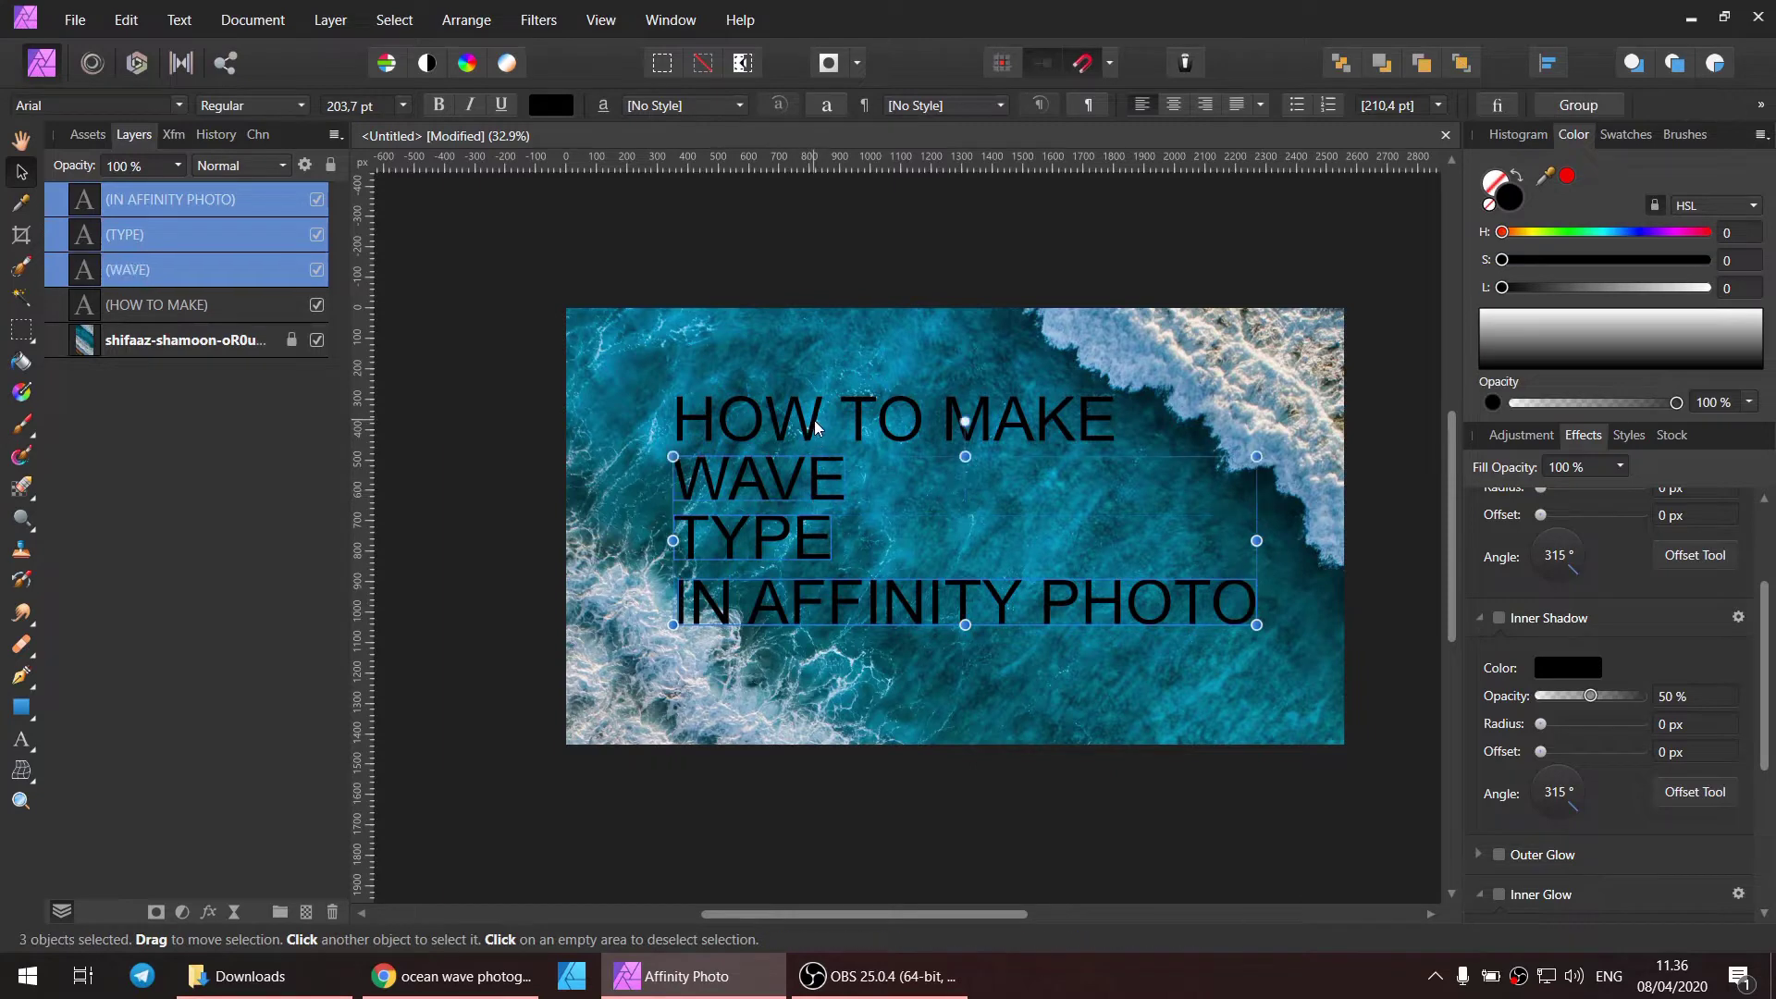
shift+click(819, 428)
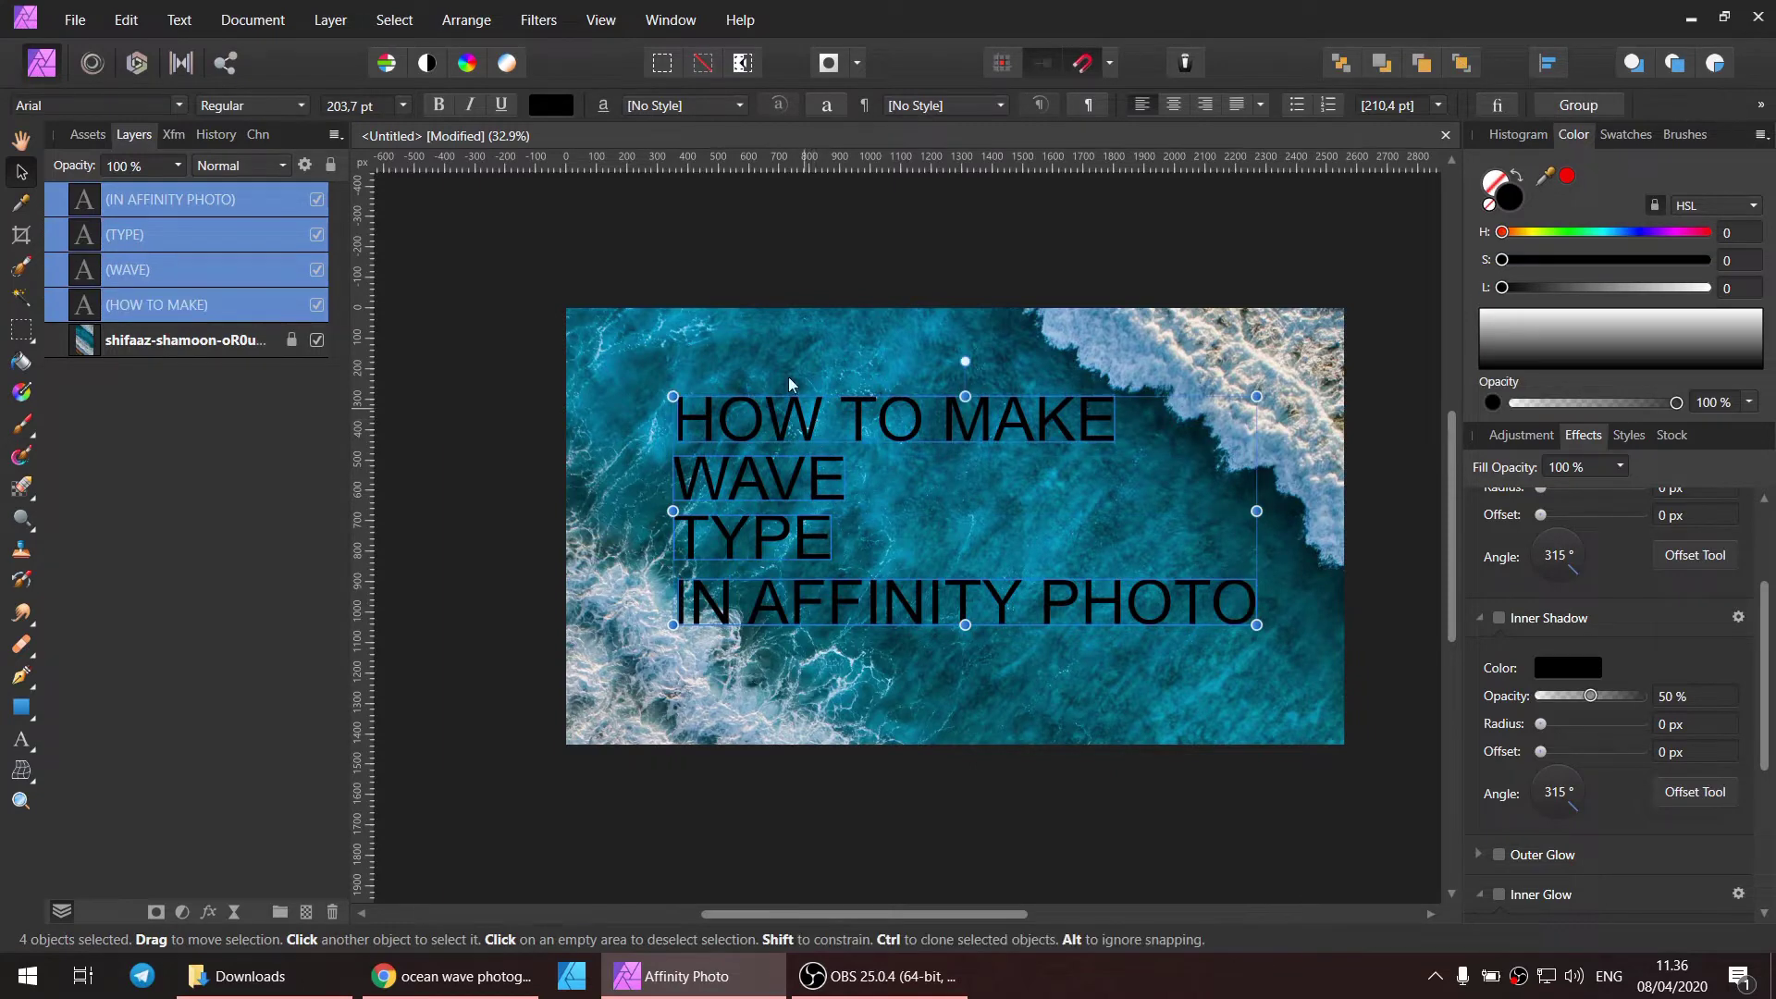
click(180, 104)
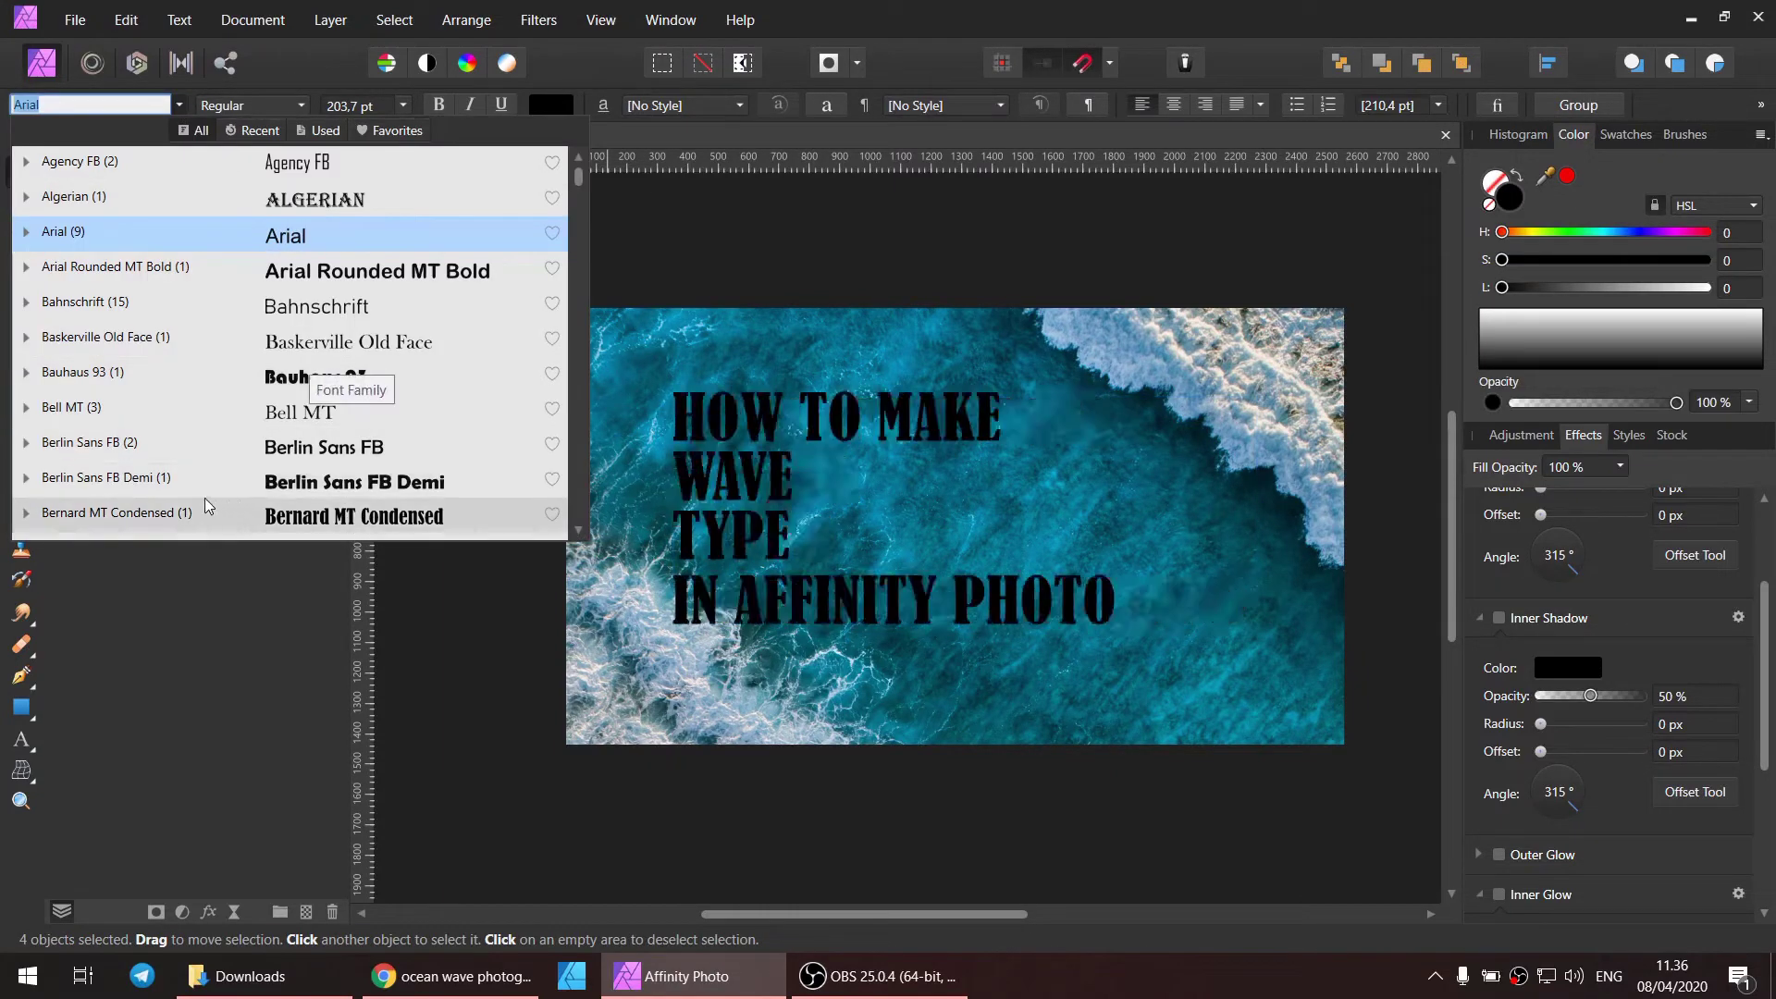
click(163, 482)
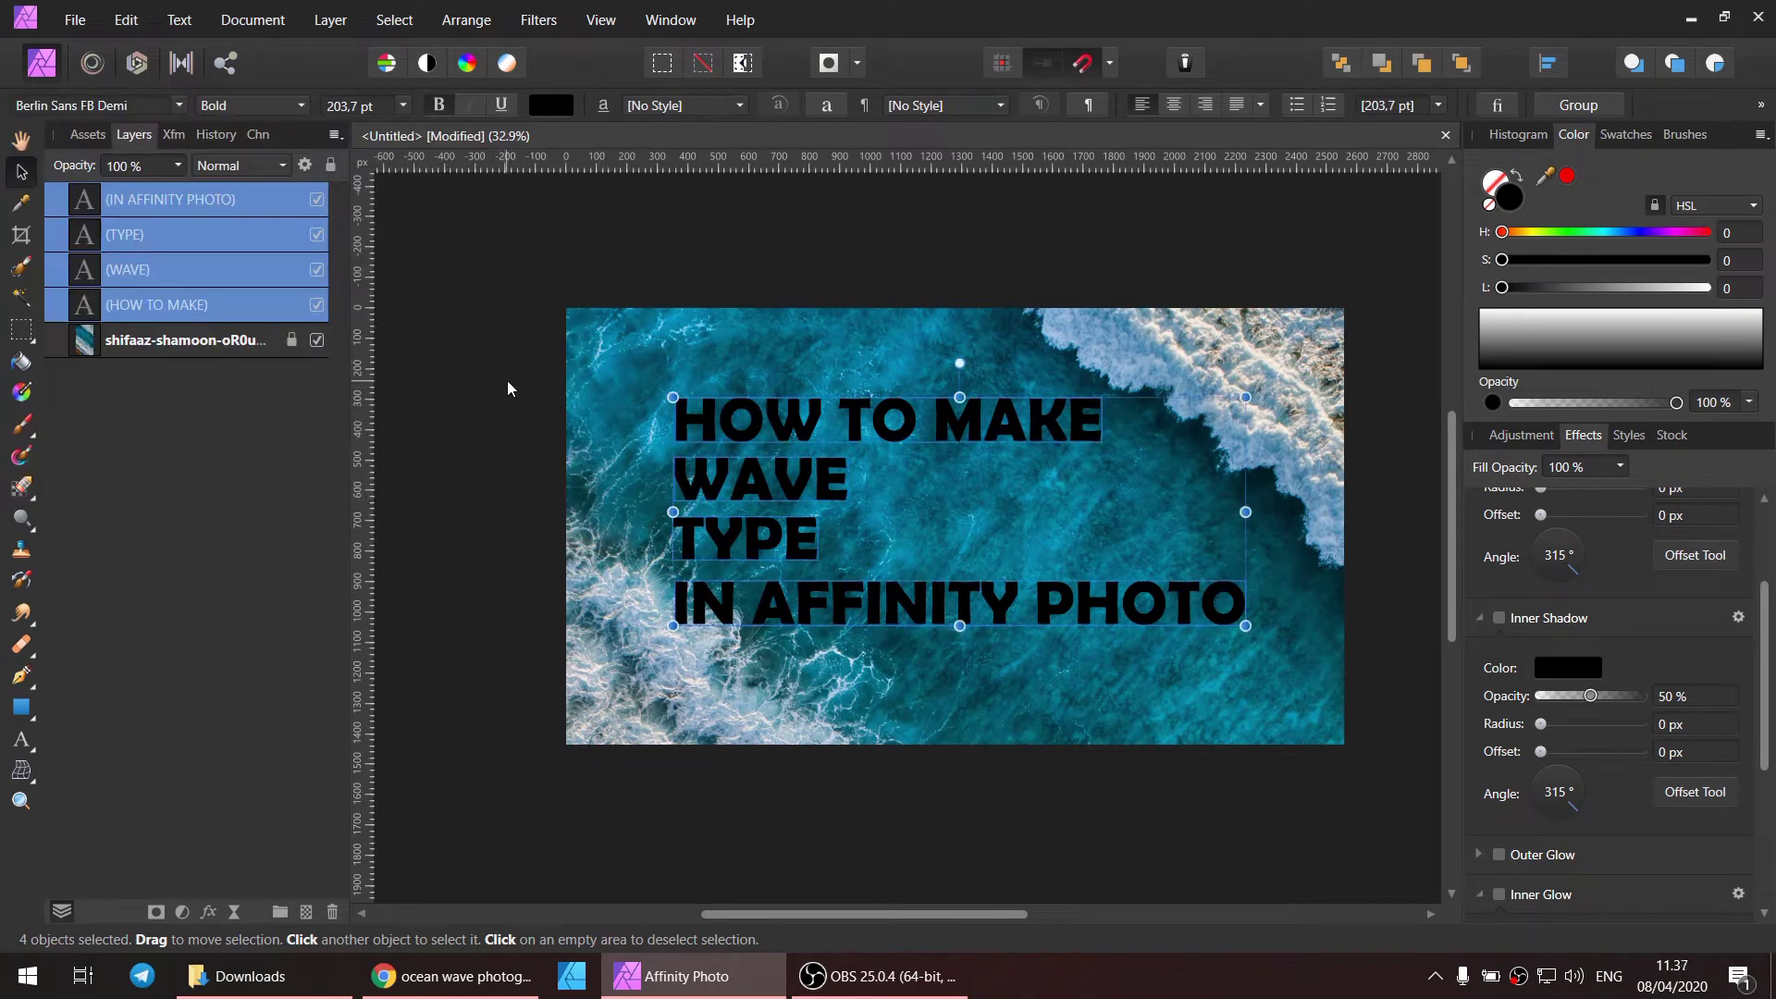
click(1017, 775)
scroll(809, 606, up, 3)
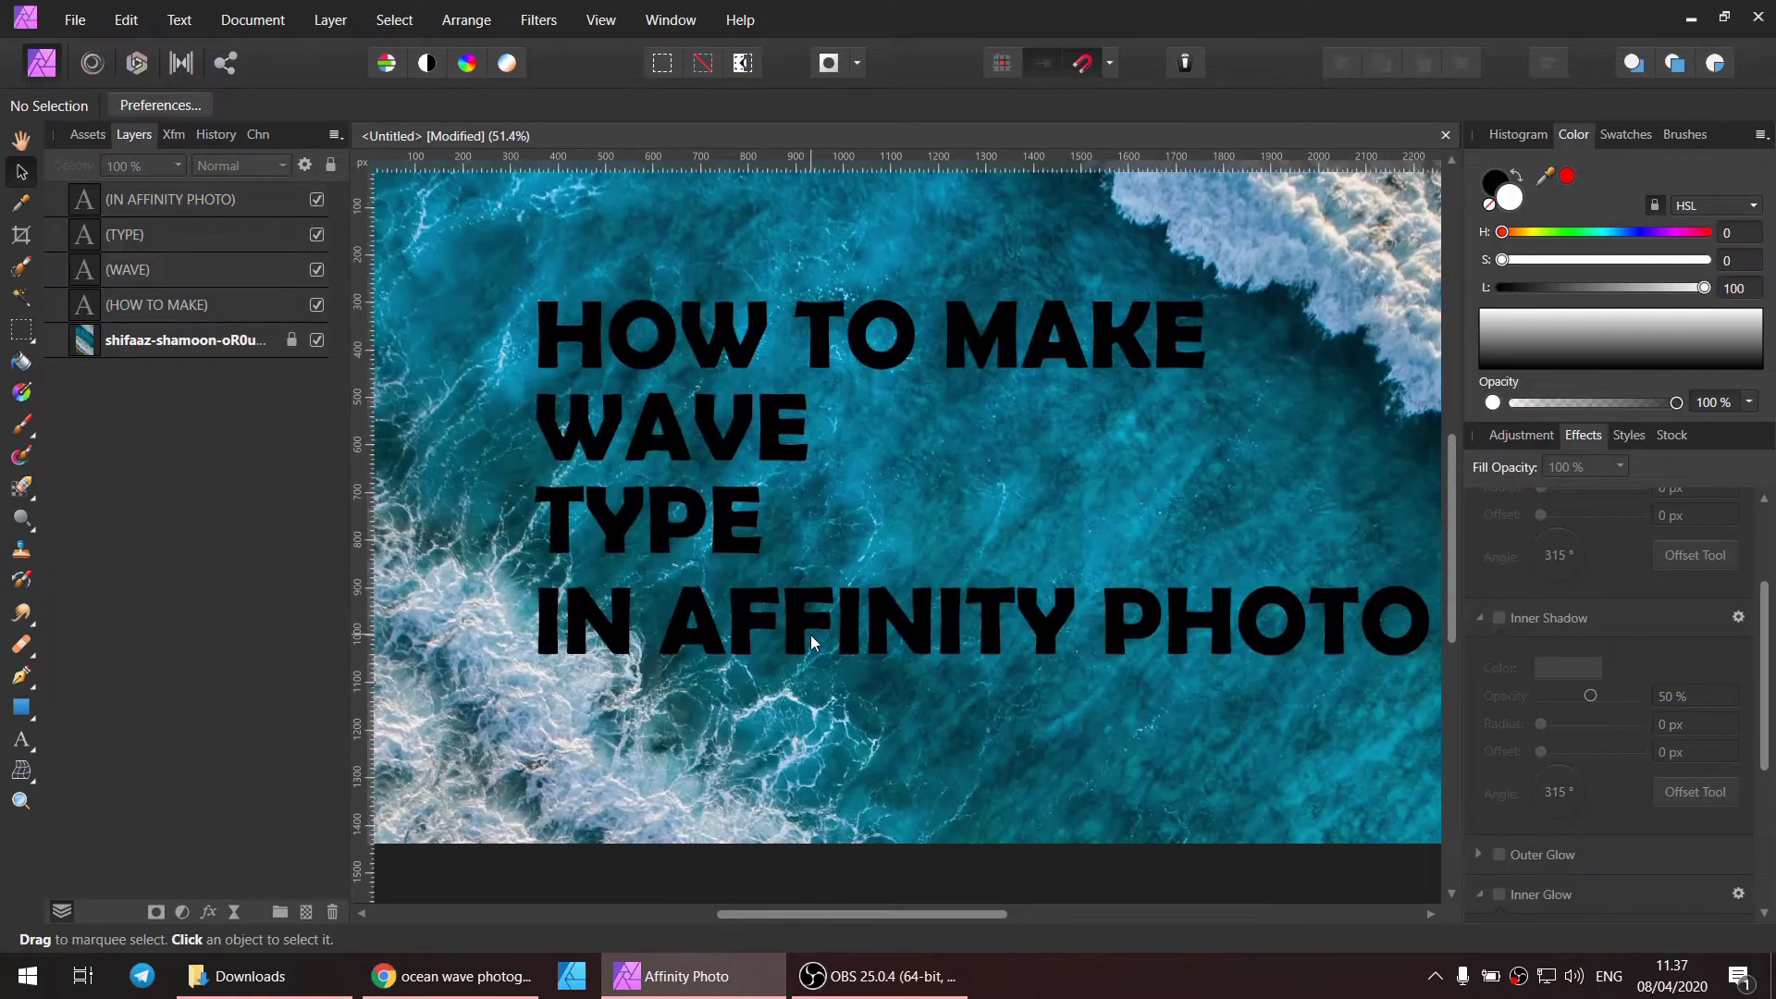
scroll(814, 635, down, 2)
Step: Move IN AFFINITY PHOTO lower and shrink it, and enlarge TYPE to span the title width
drag(810, 621, 804, 713)
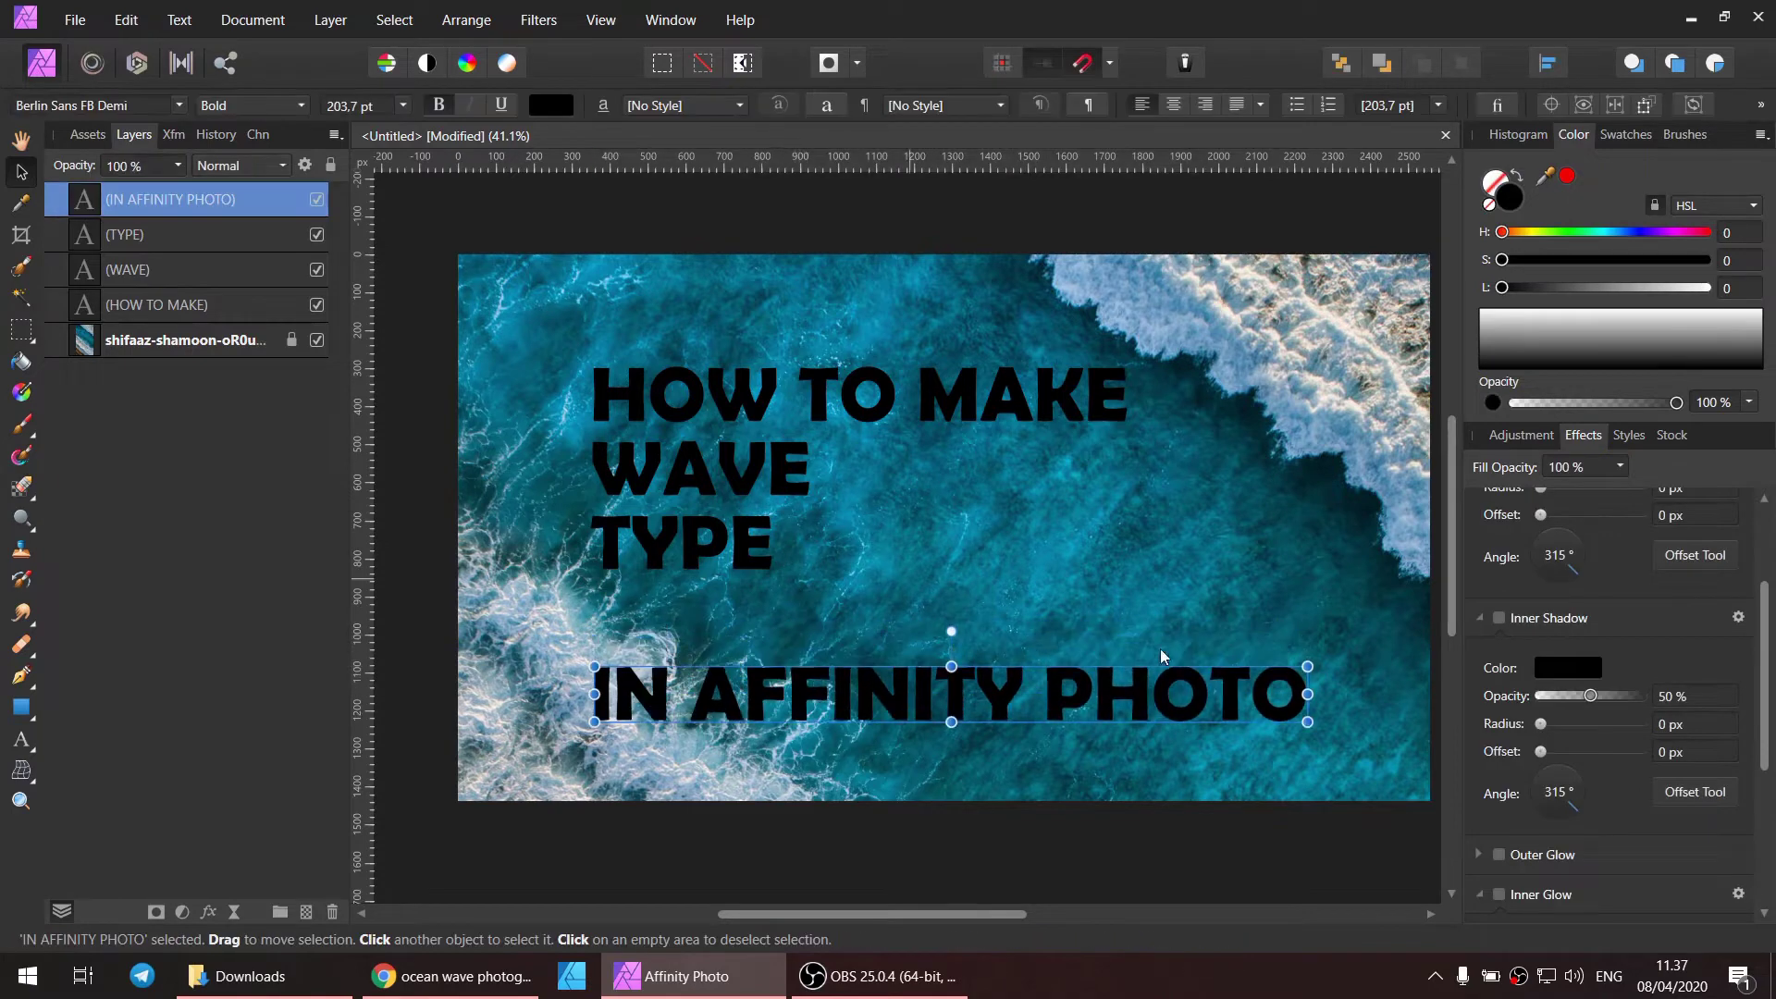
drag(1308, 720, 1132, 629)
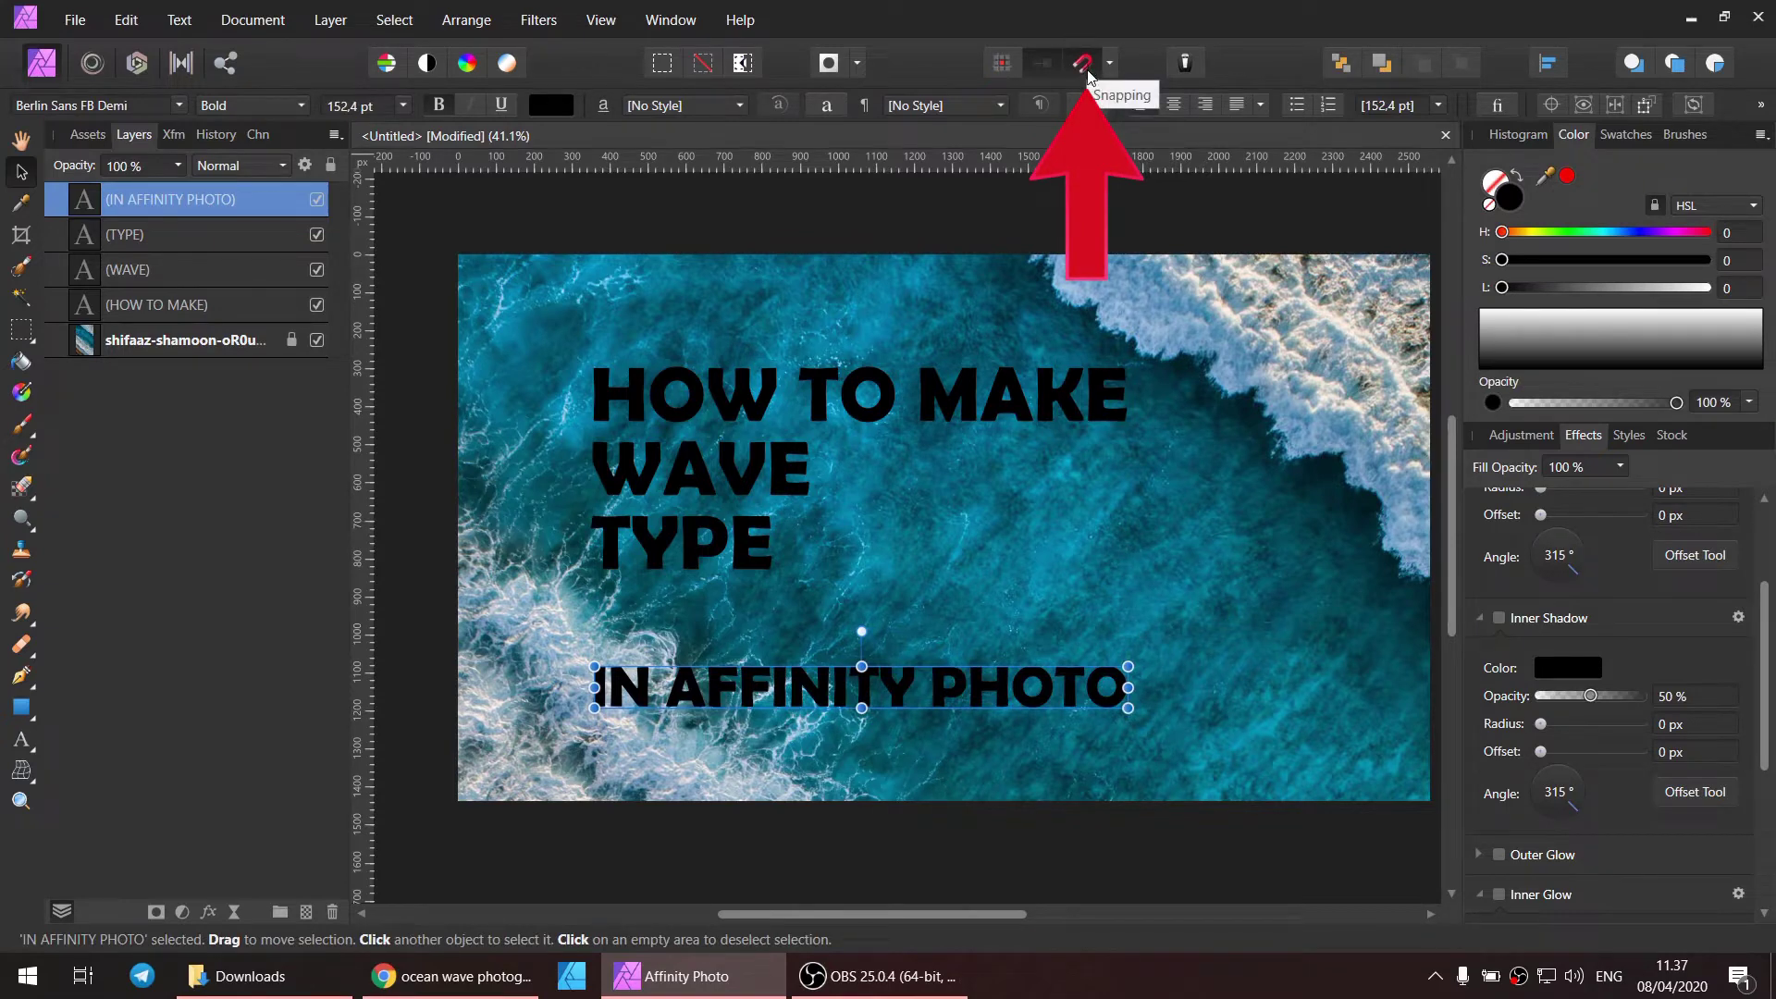
mouse_move(1128, 709)
mouse_down()
mouse_move(1184, 733)
mouse_move(1133, 695)
mouse_up()
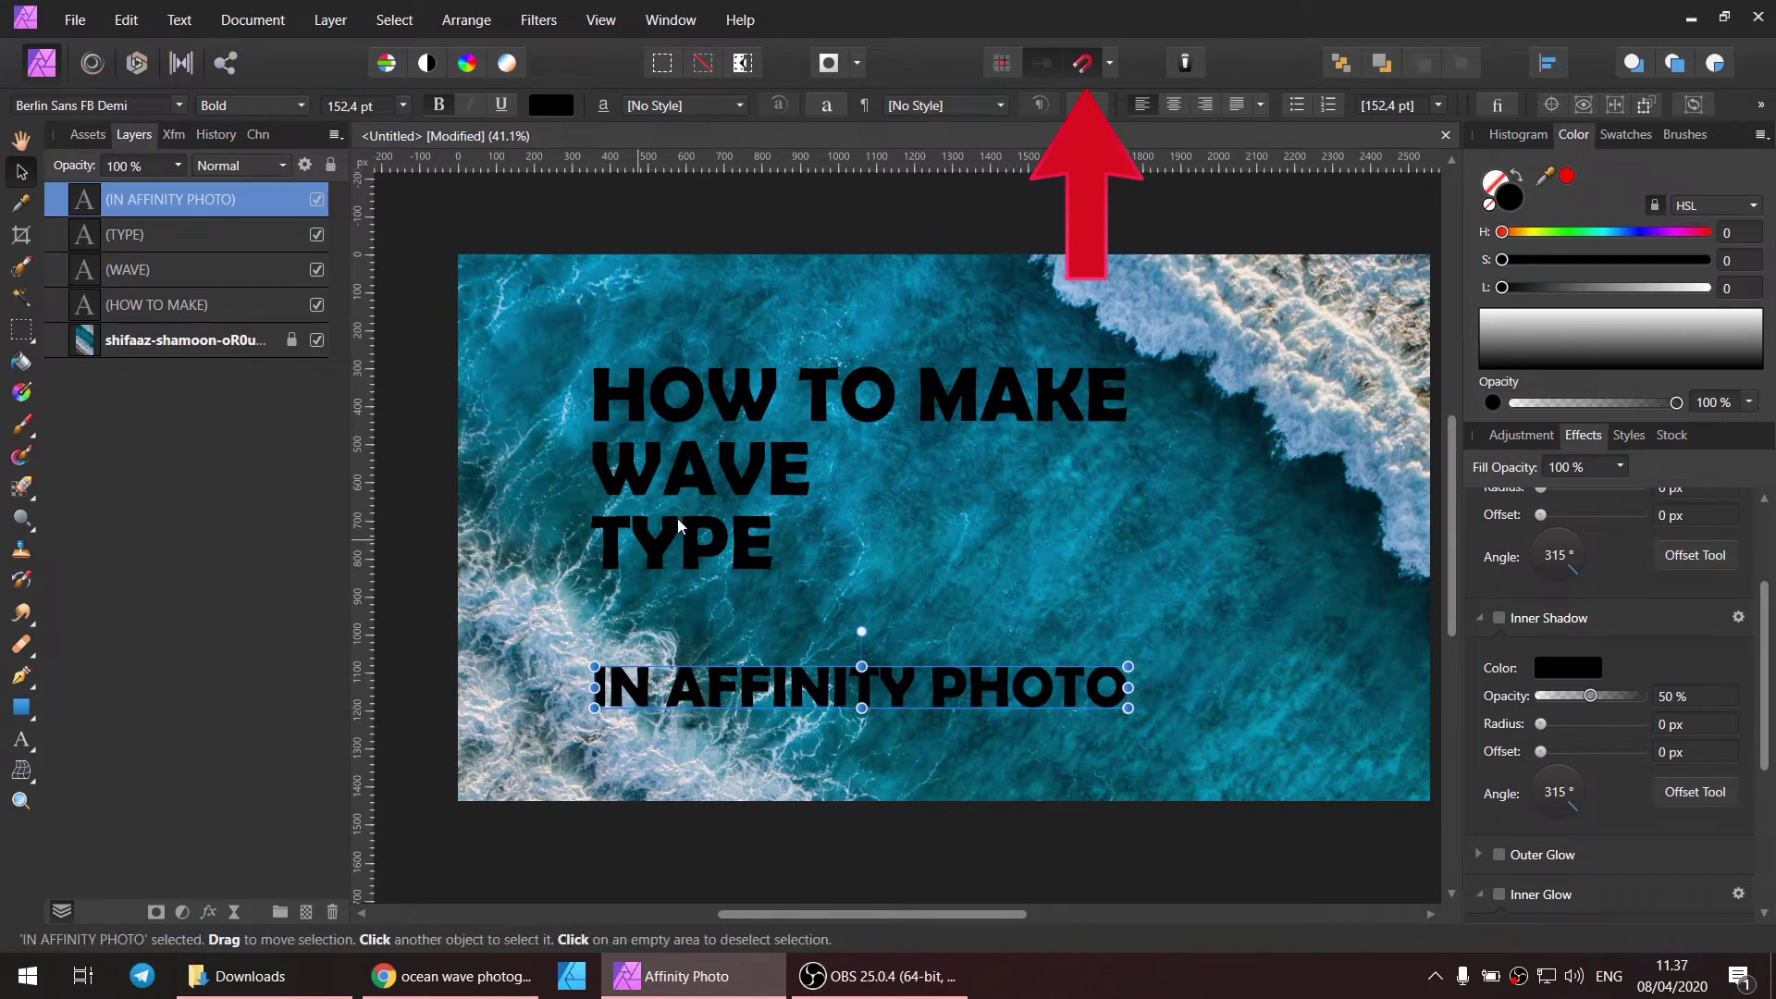
click(745, 536)
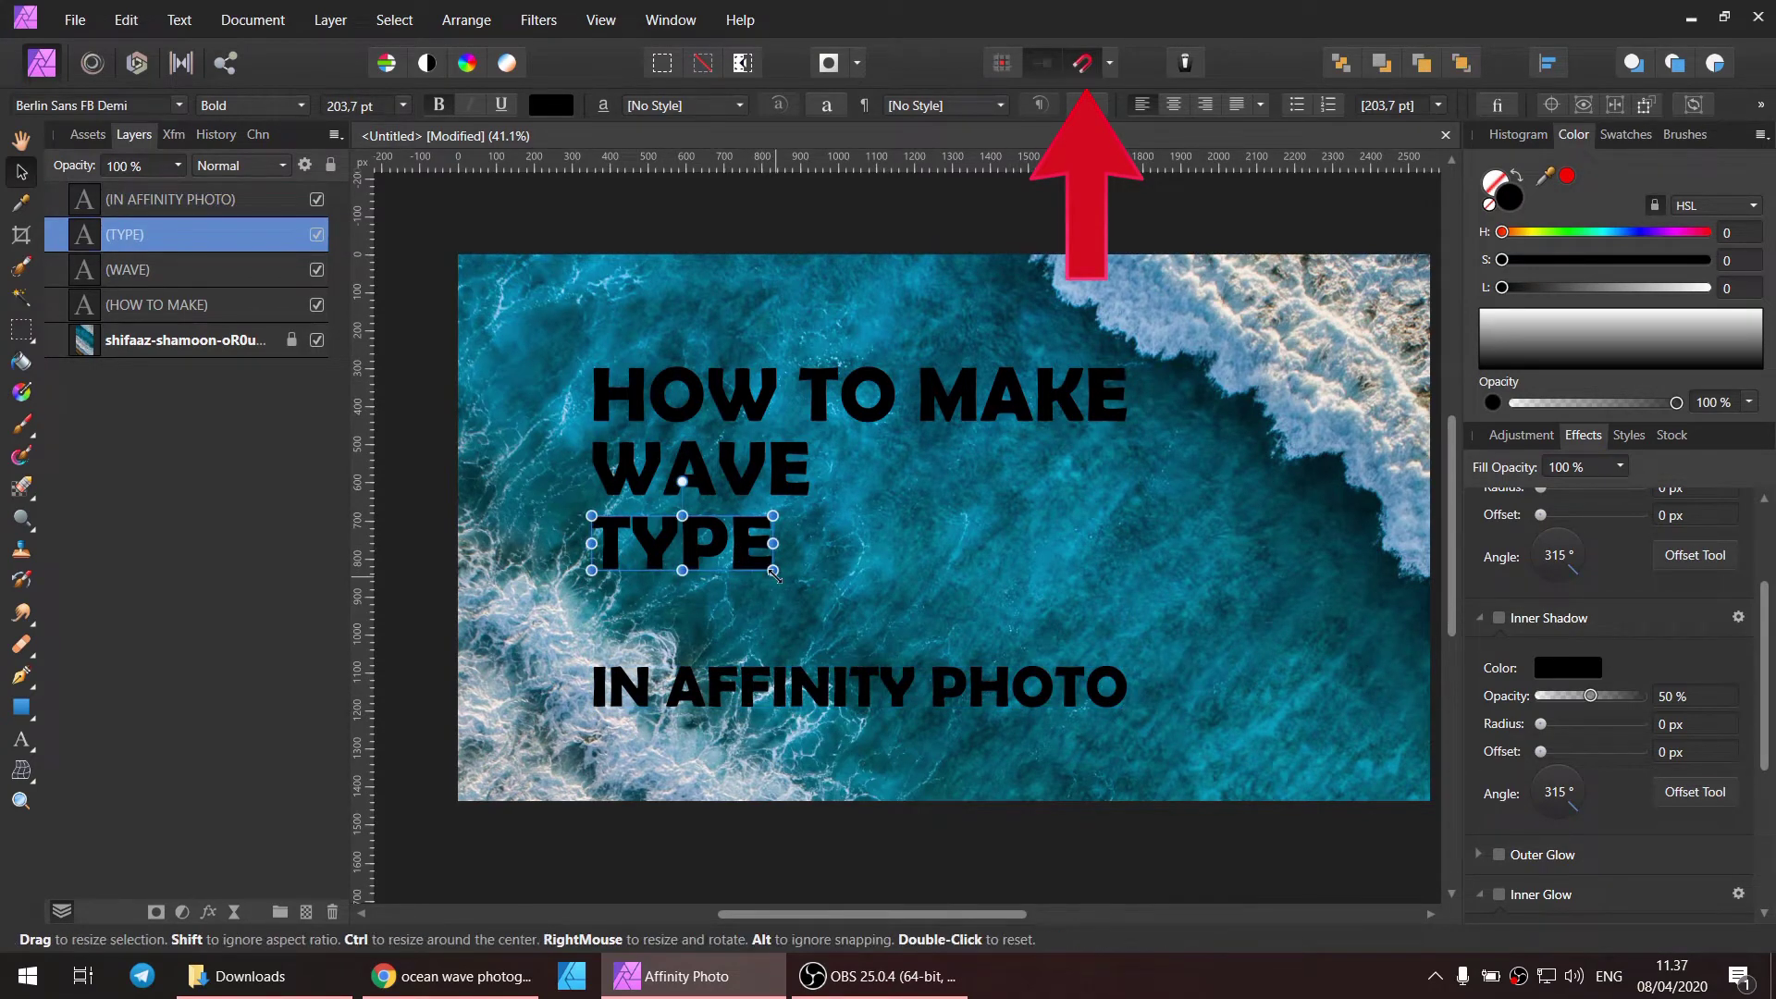
mouse_move(775, 571)
mouse_down()
mouse_move(1071, 697)
mouse_move(1098, 735)
mouse_up()
click(1098, 703)
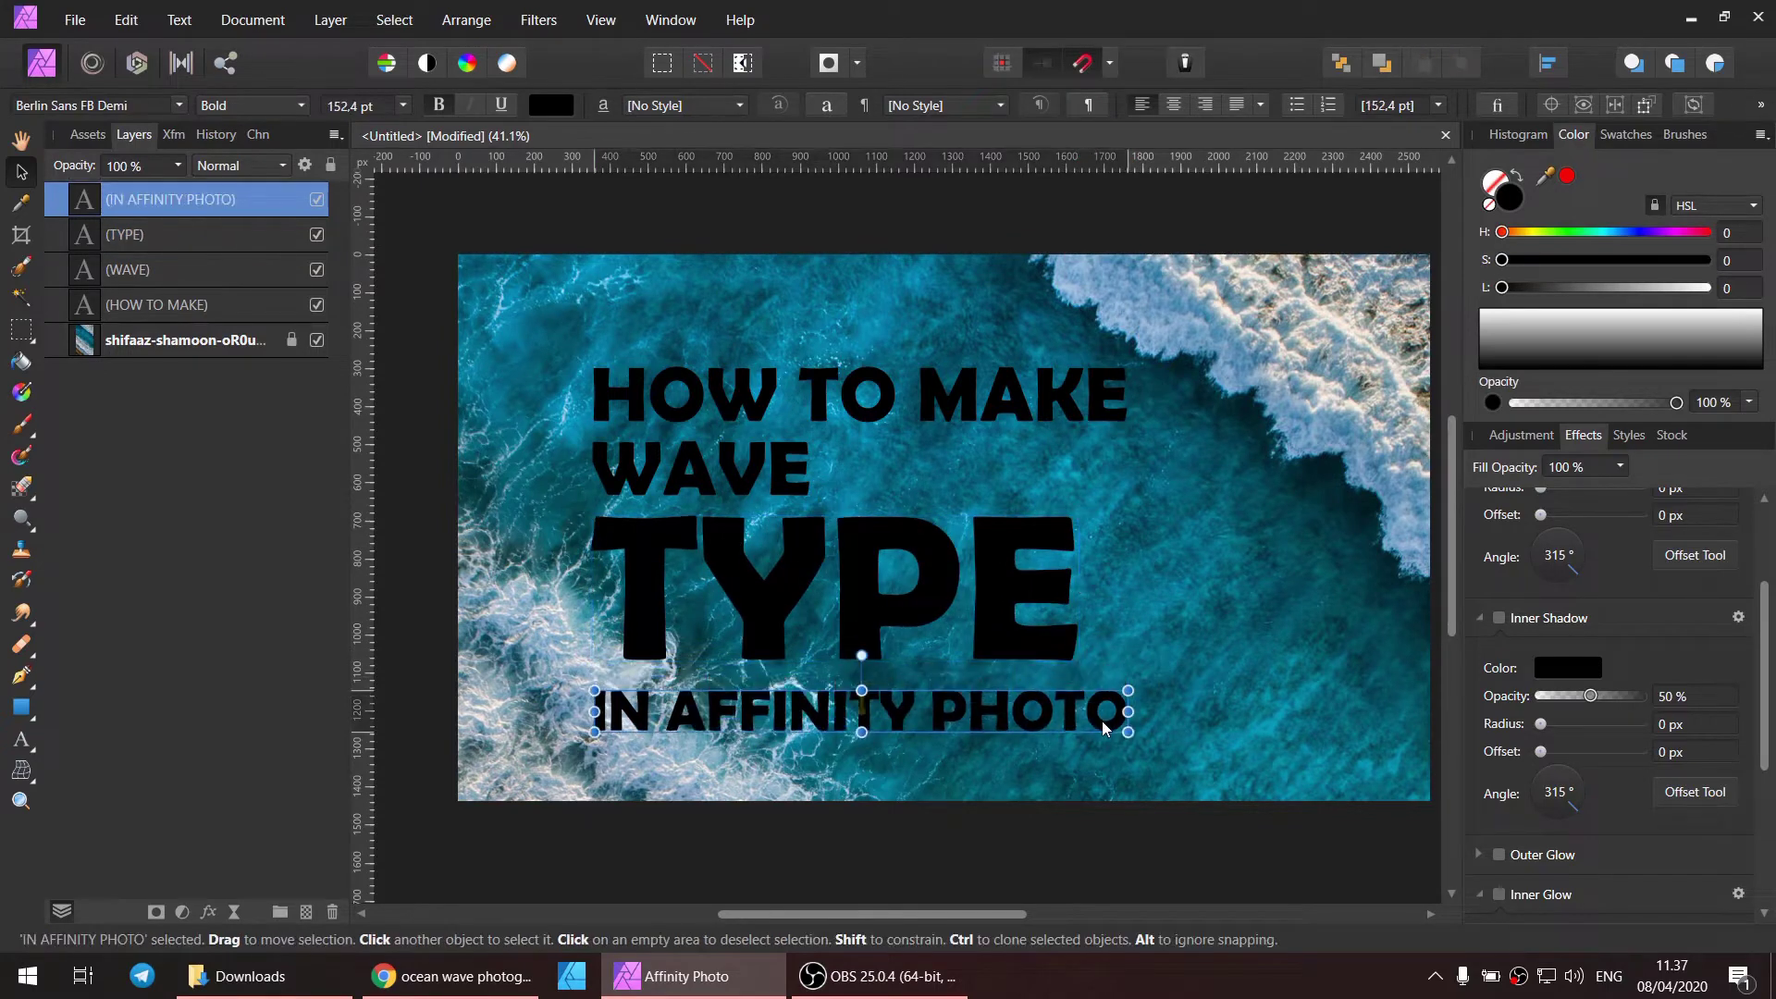
click(1023, 634)
drag(1088, 664, 1132, 689)
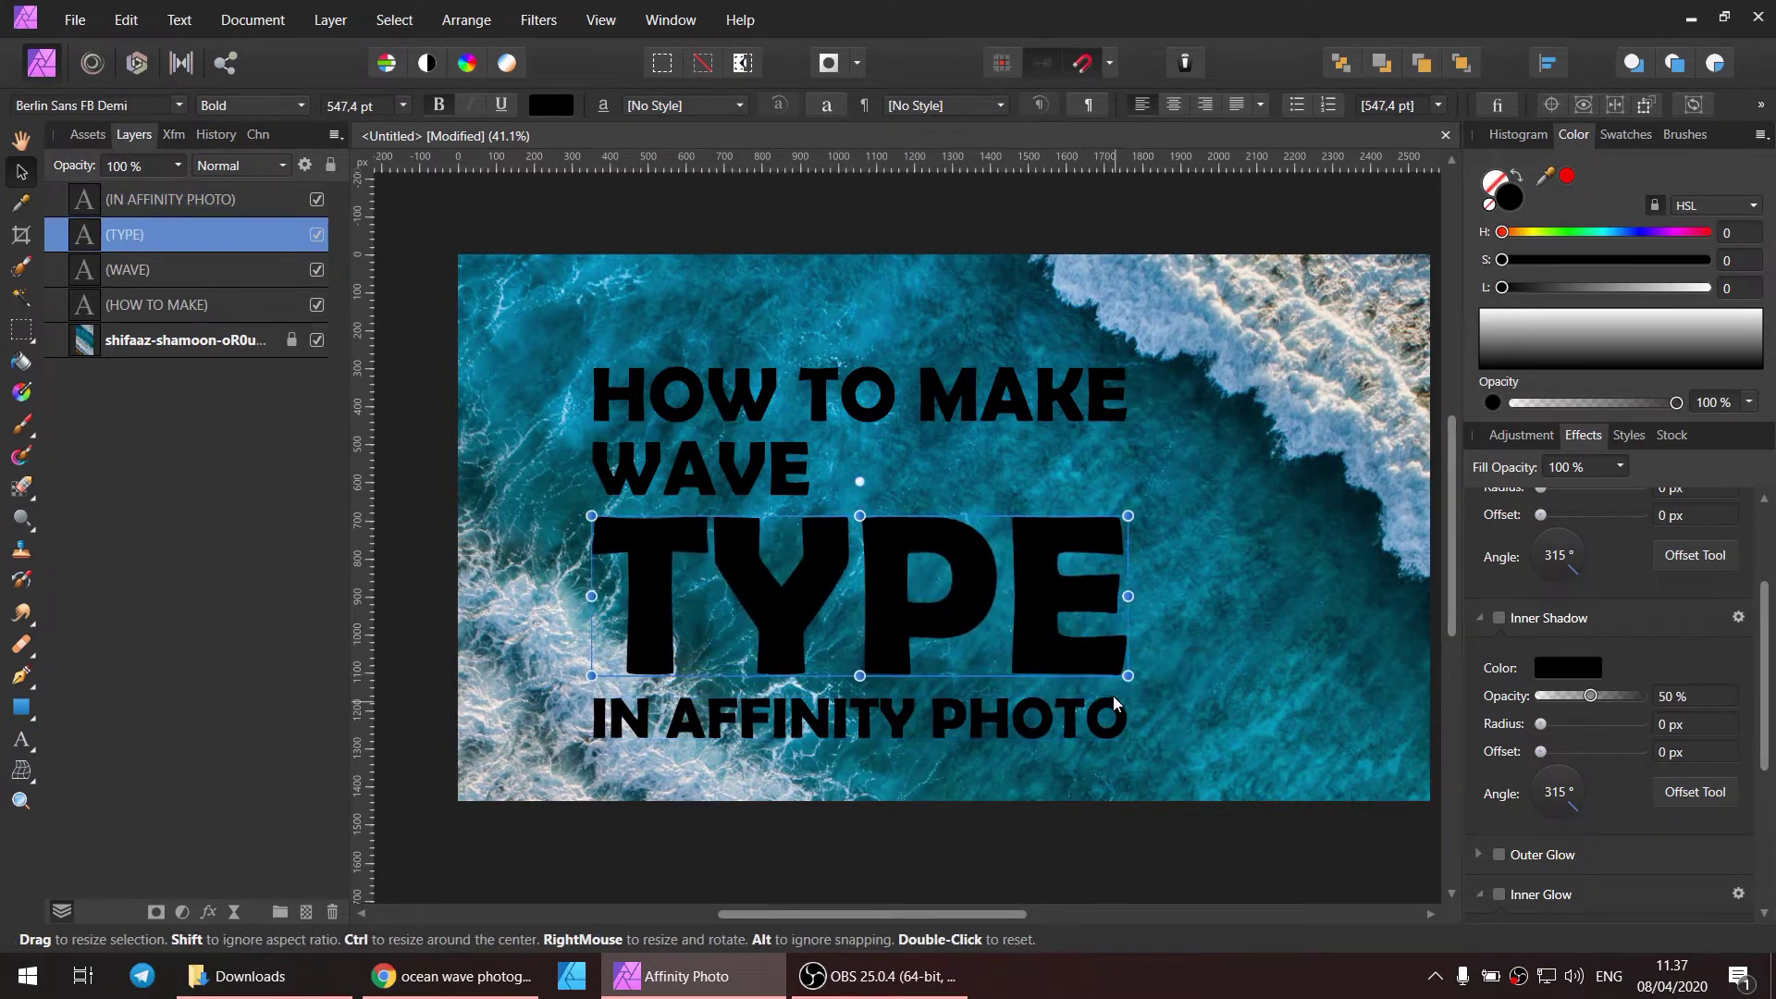
Step: Shift TYPE and IN AFFINITY PHOTO down and enlarge WAVE to match TYPE's width
click(803, 486)
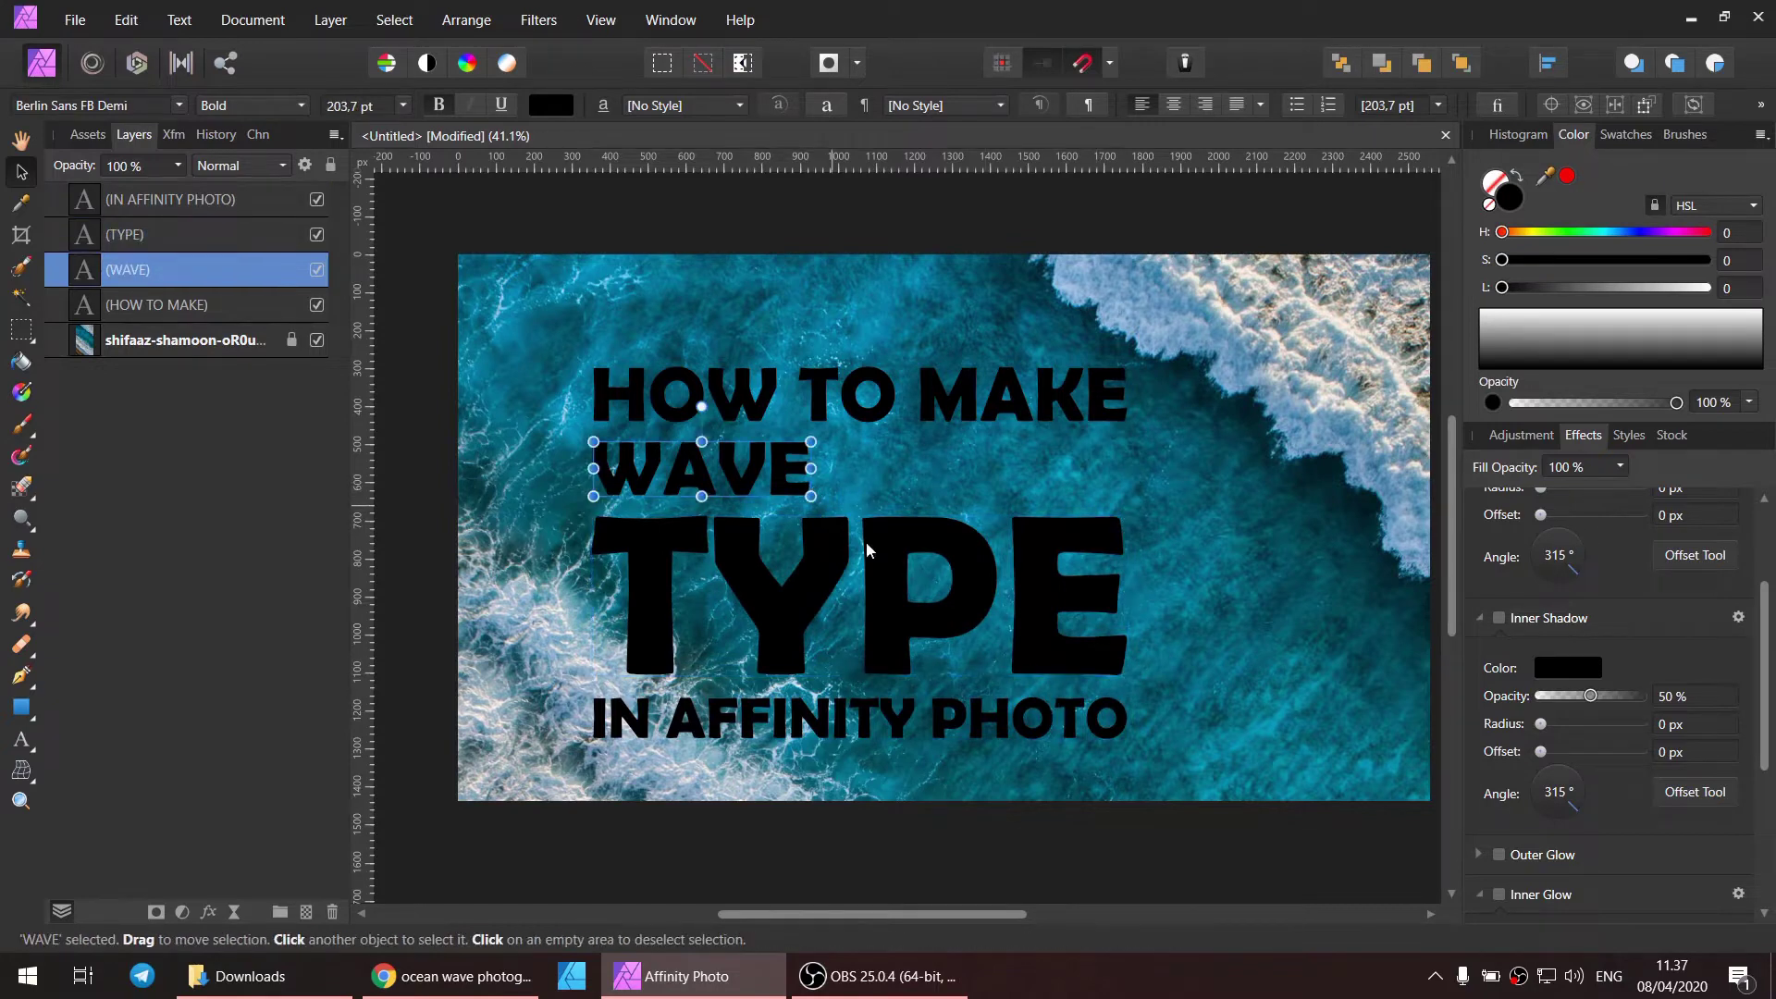
click(888, 652)
shift+click(902, 730)
drag(902, 615, 901, 658)
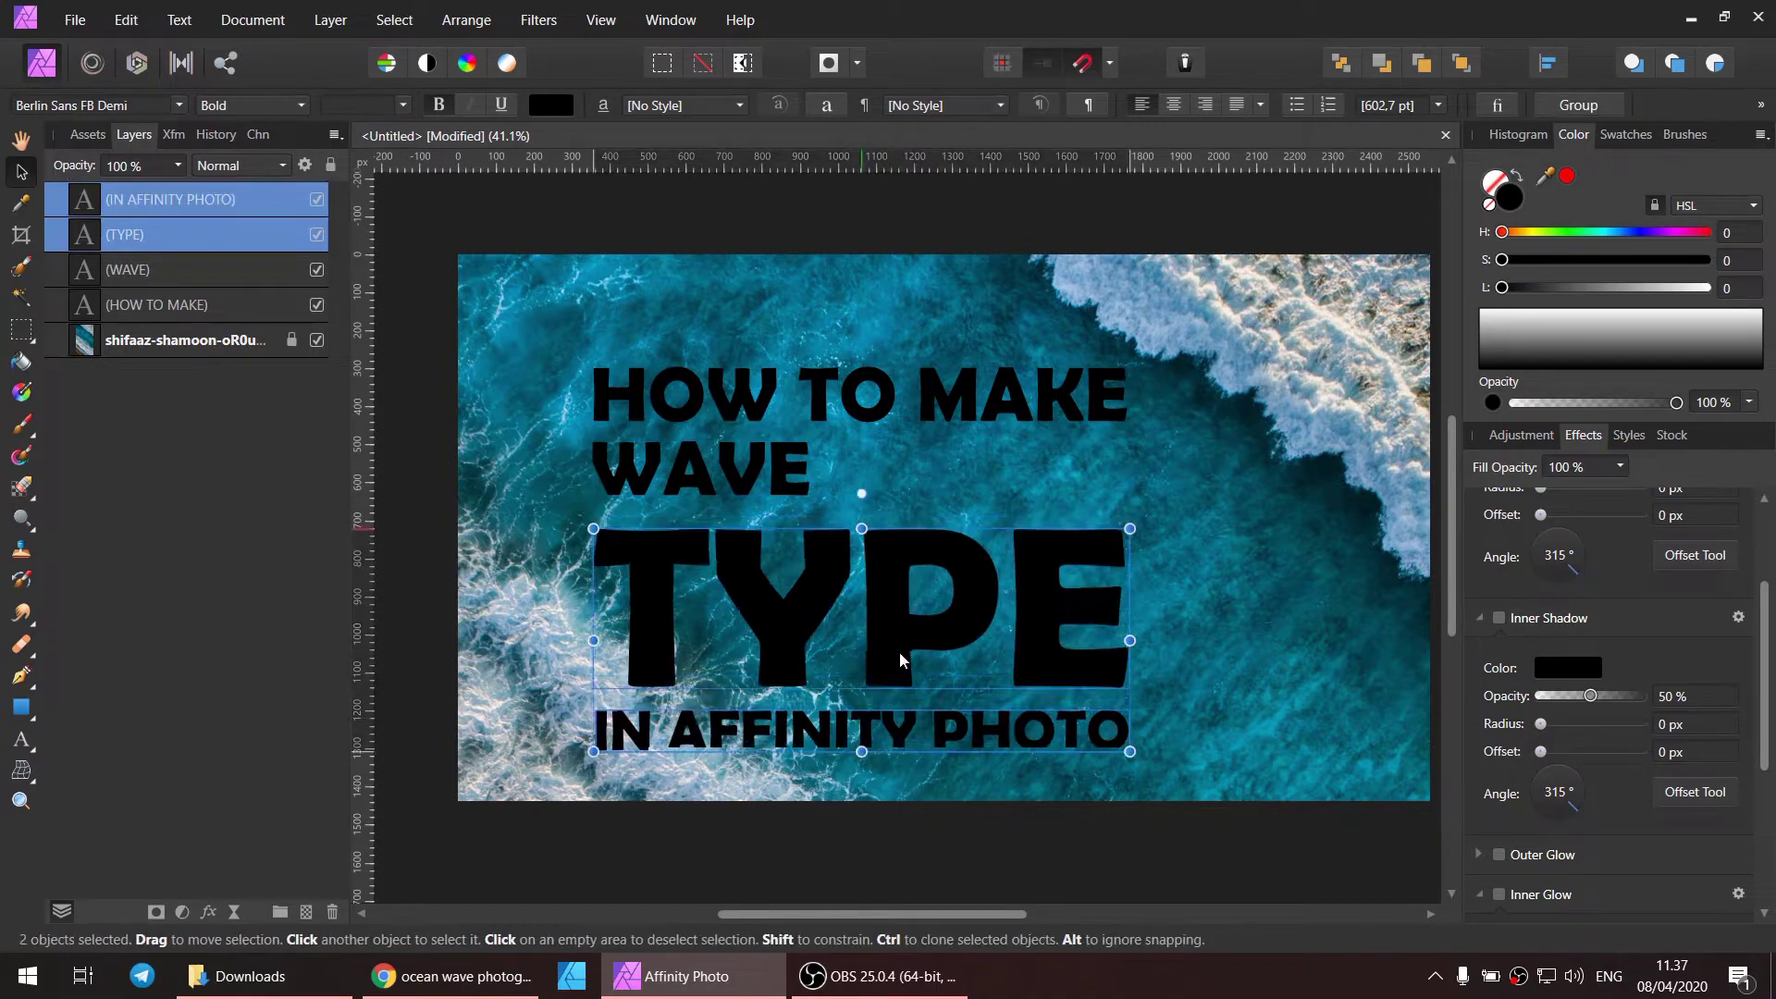
click(703, 467)
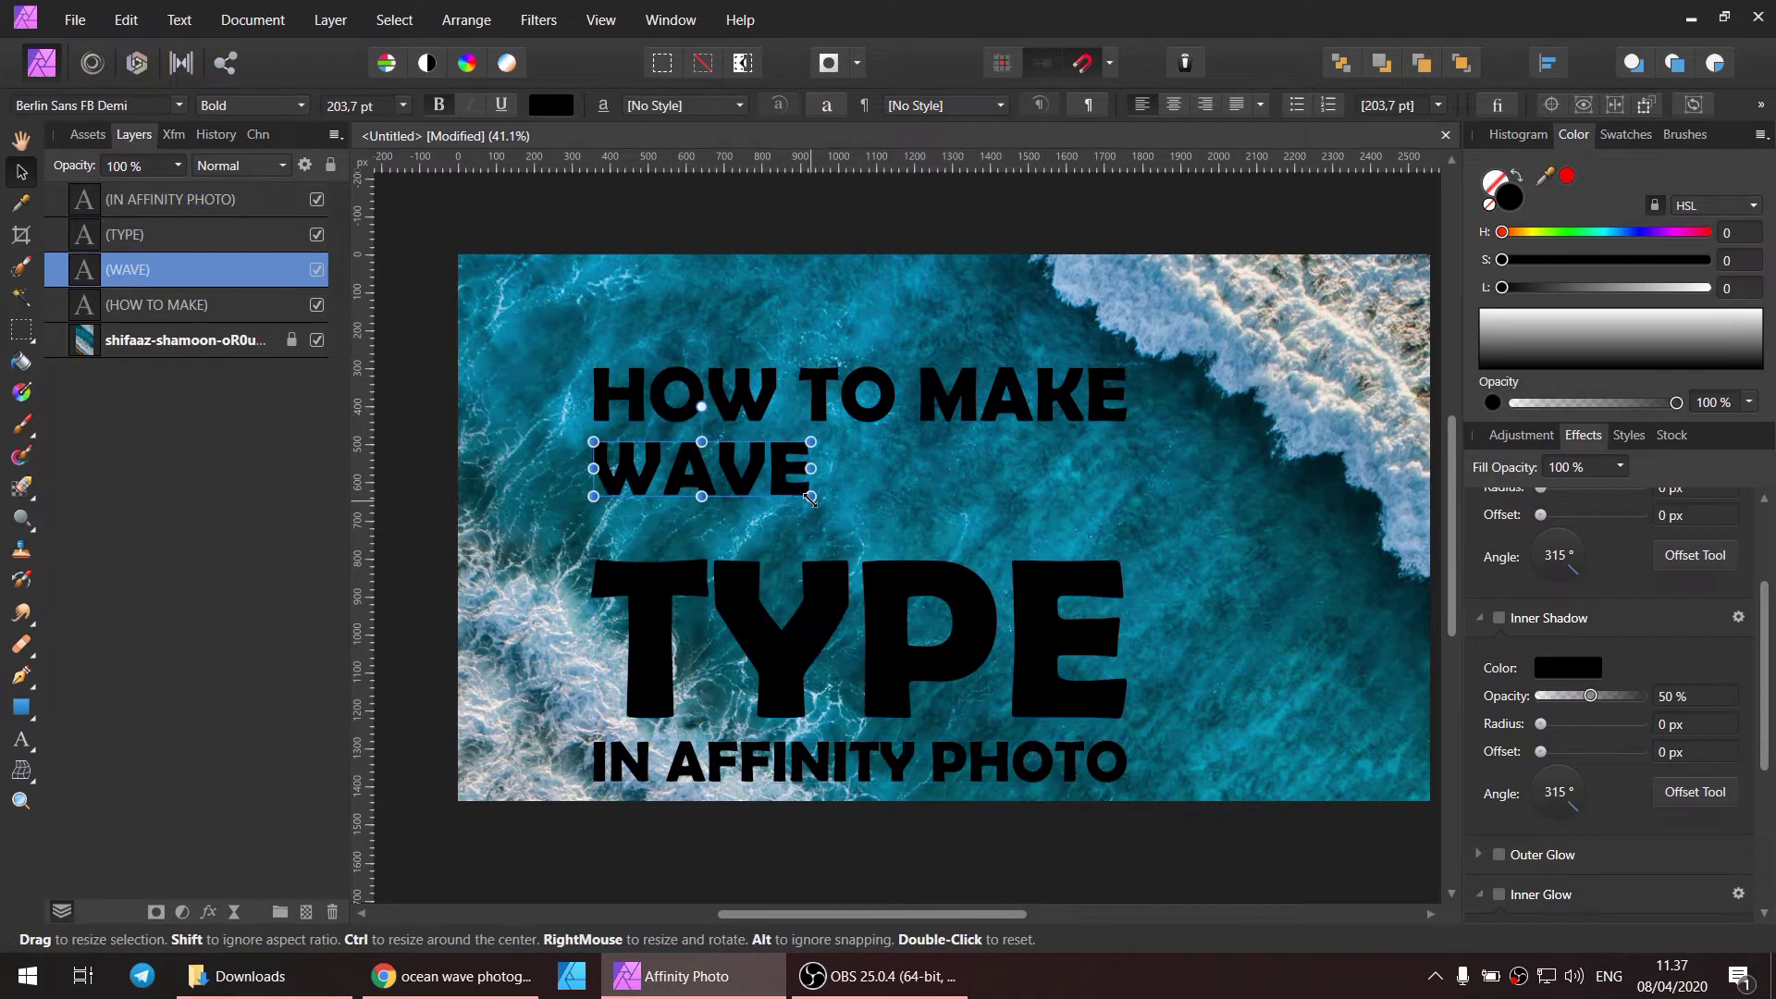
drag(810, 496, 1013, 631)
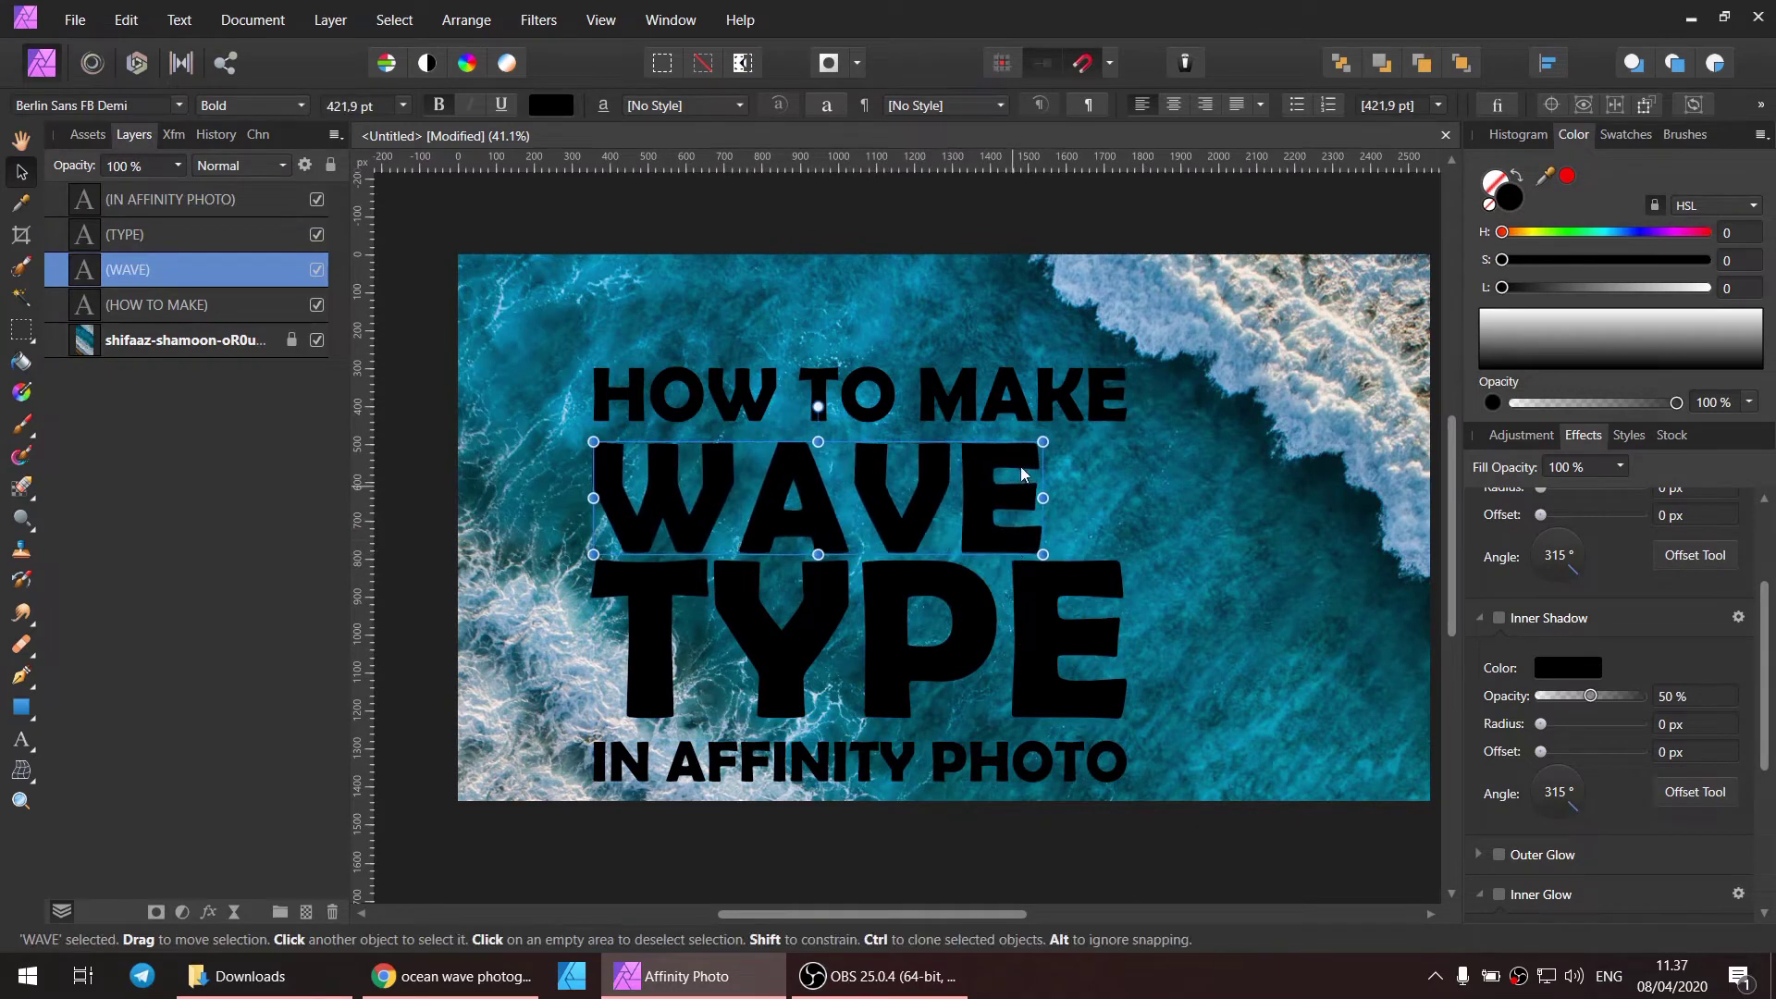
mouse_move(1011, 441)
mouse_down()
mouse_move(1129, 407)
mouse_move(1085, 375)
mouse_up()
Step: Select all four title lines together
click(1087, 398)
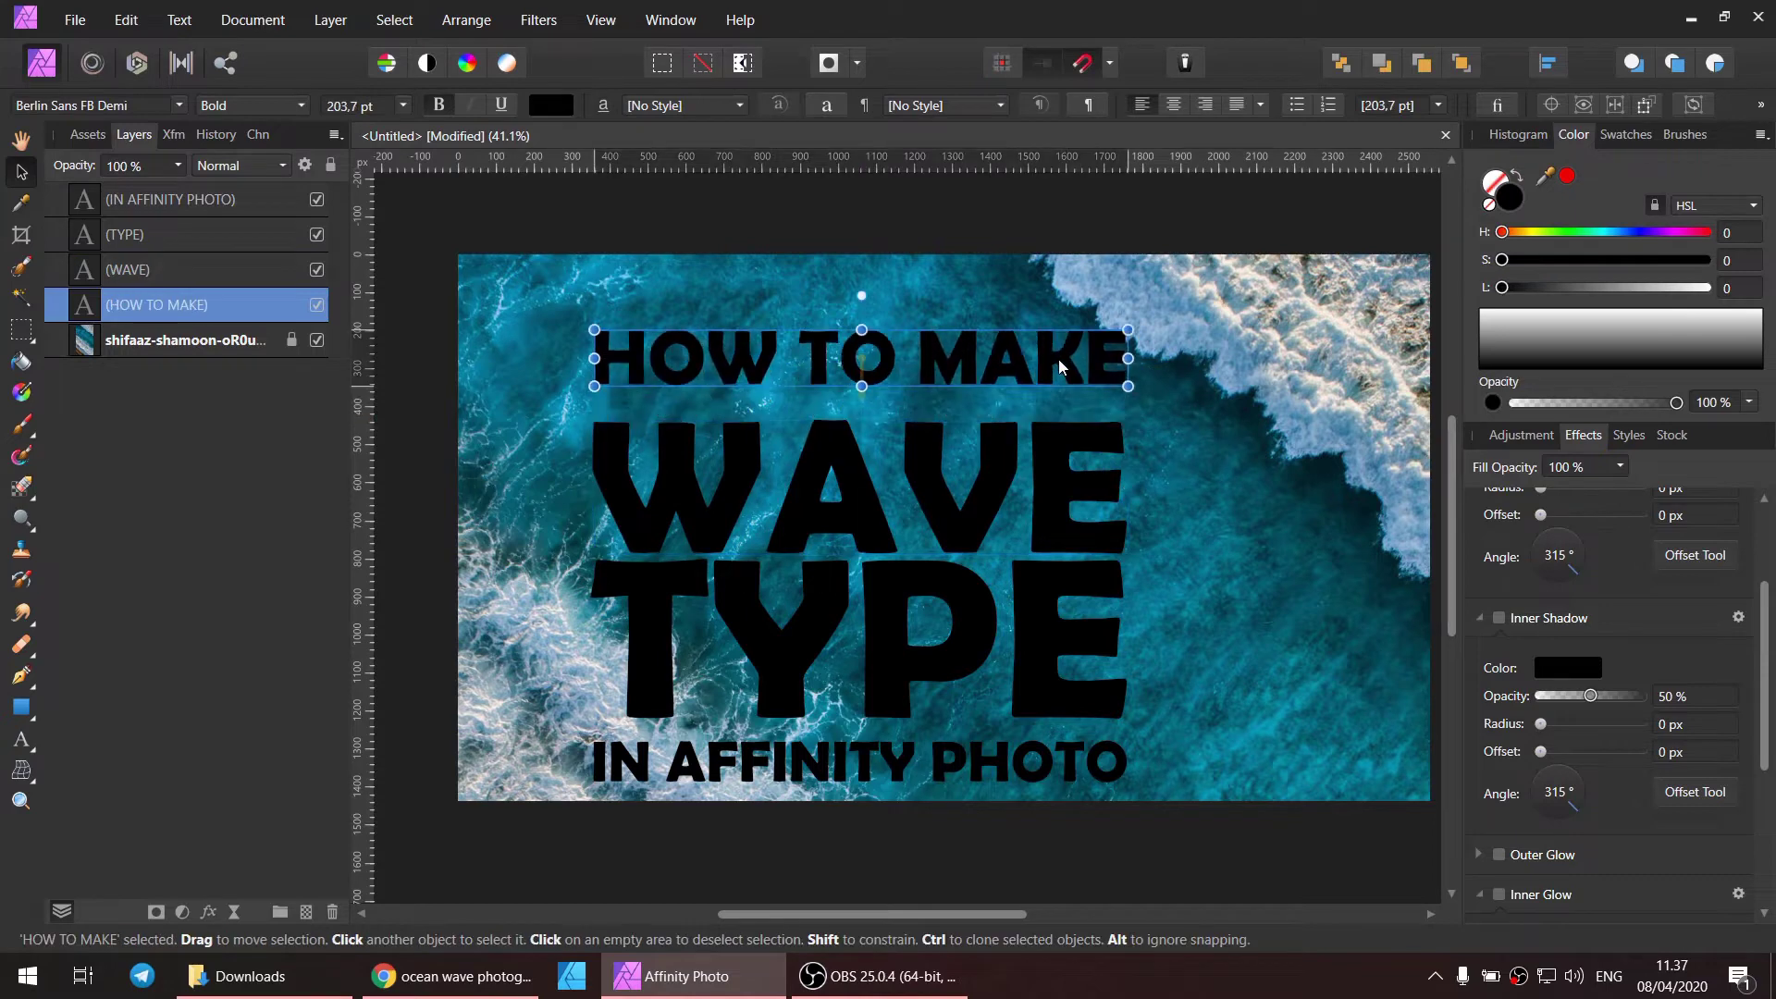
shift+click(1027, 472)
shift+click(1064, 689)
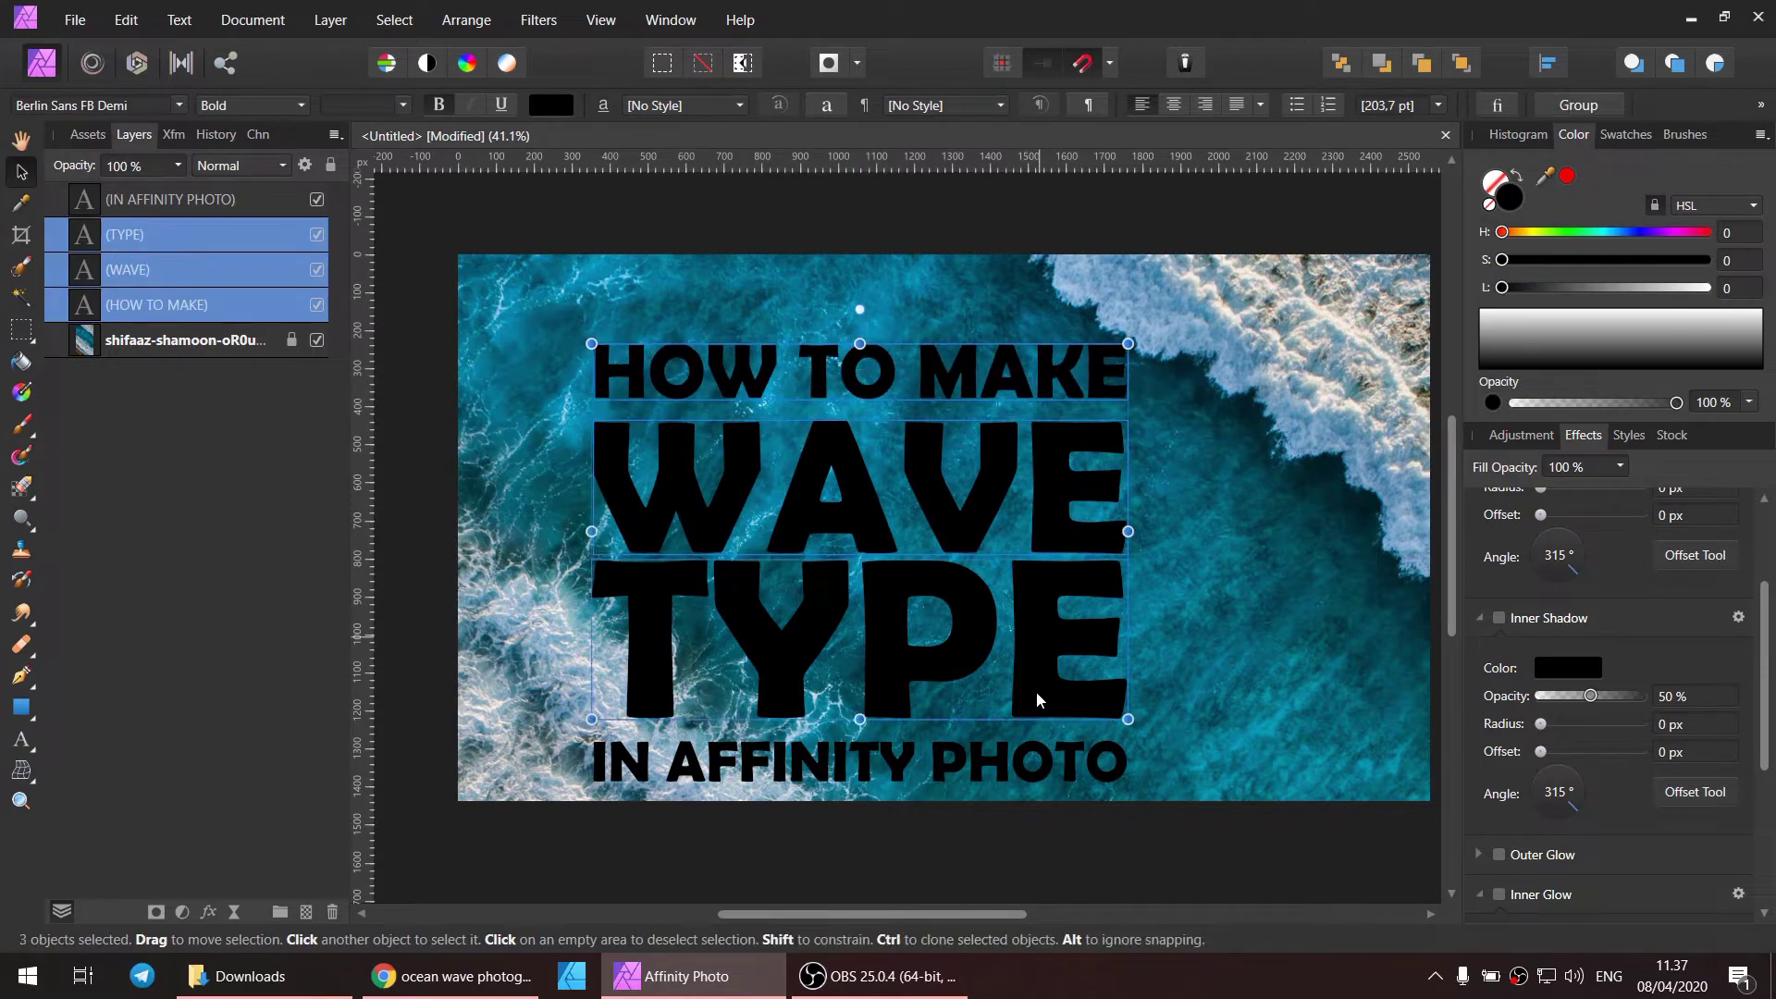
shift+click(1046, 756)
Step: Group the title, scale it down slightly, centre it both ways on the photo, then ungroup
key(ctrl+g)
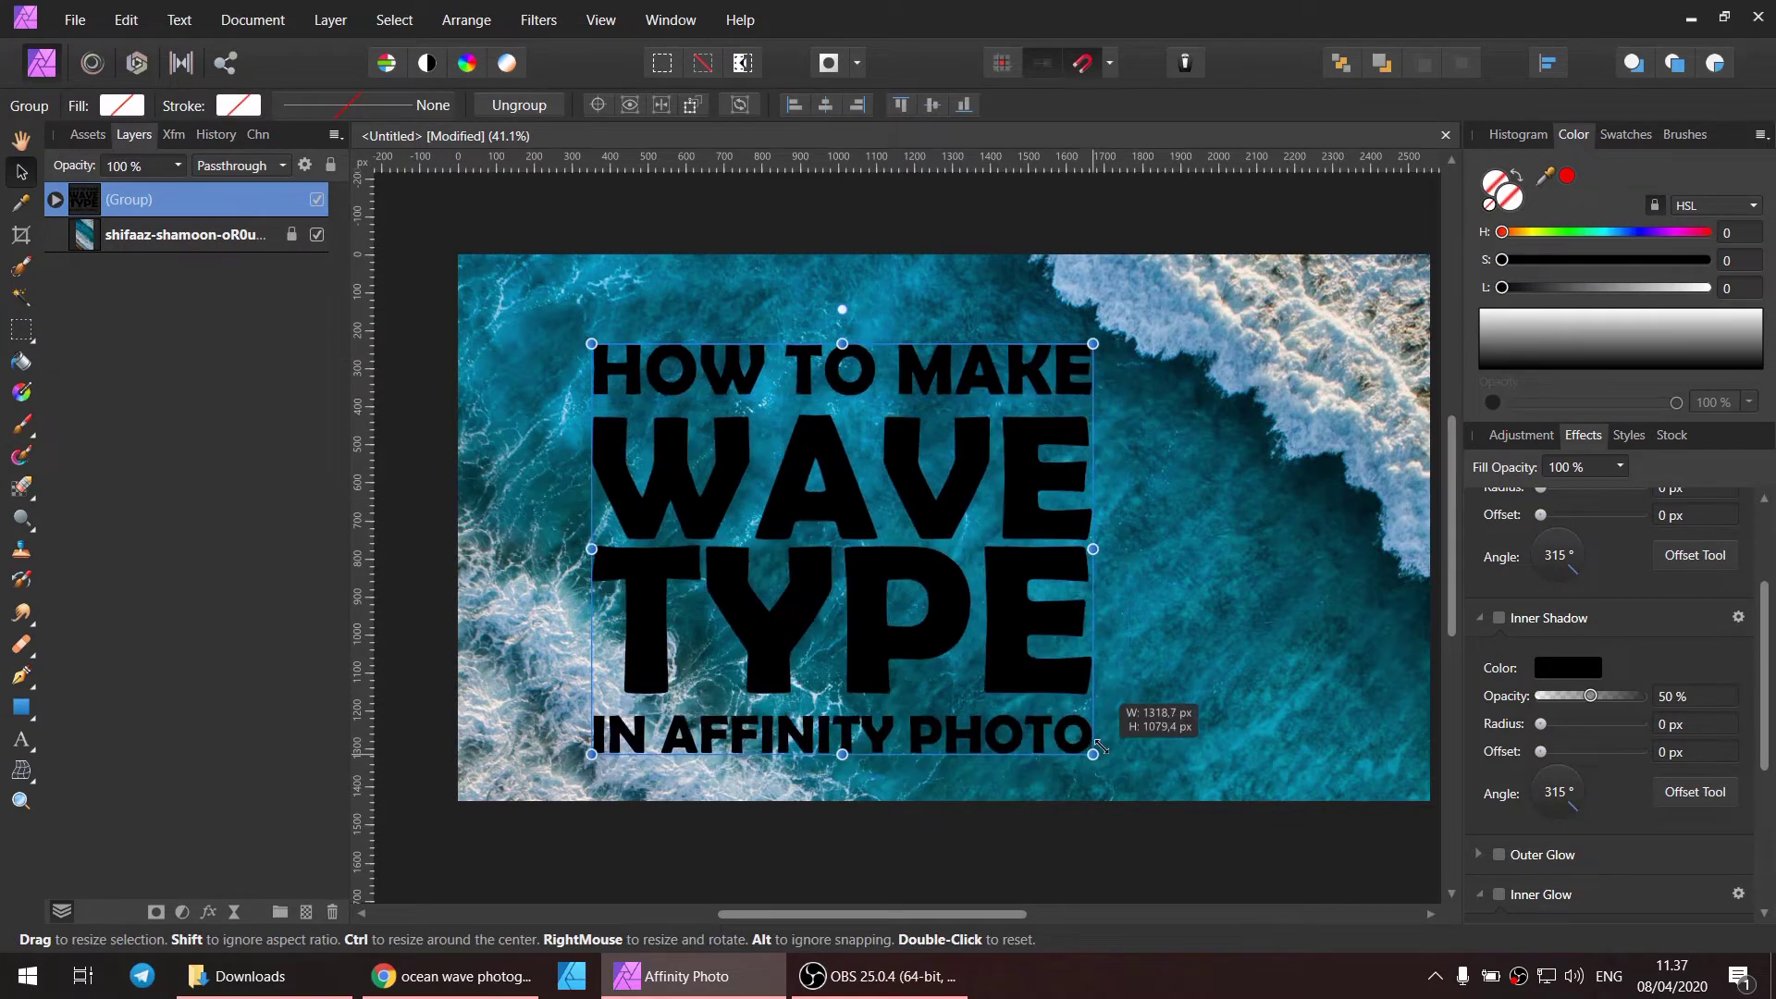
drag(1130, 784, 1017, 637)
mouse_move(872, 481)
mouse_down()
mouse_move(953, 473)
mouse_move(997, 505)
mouse_up()
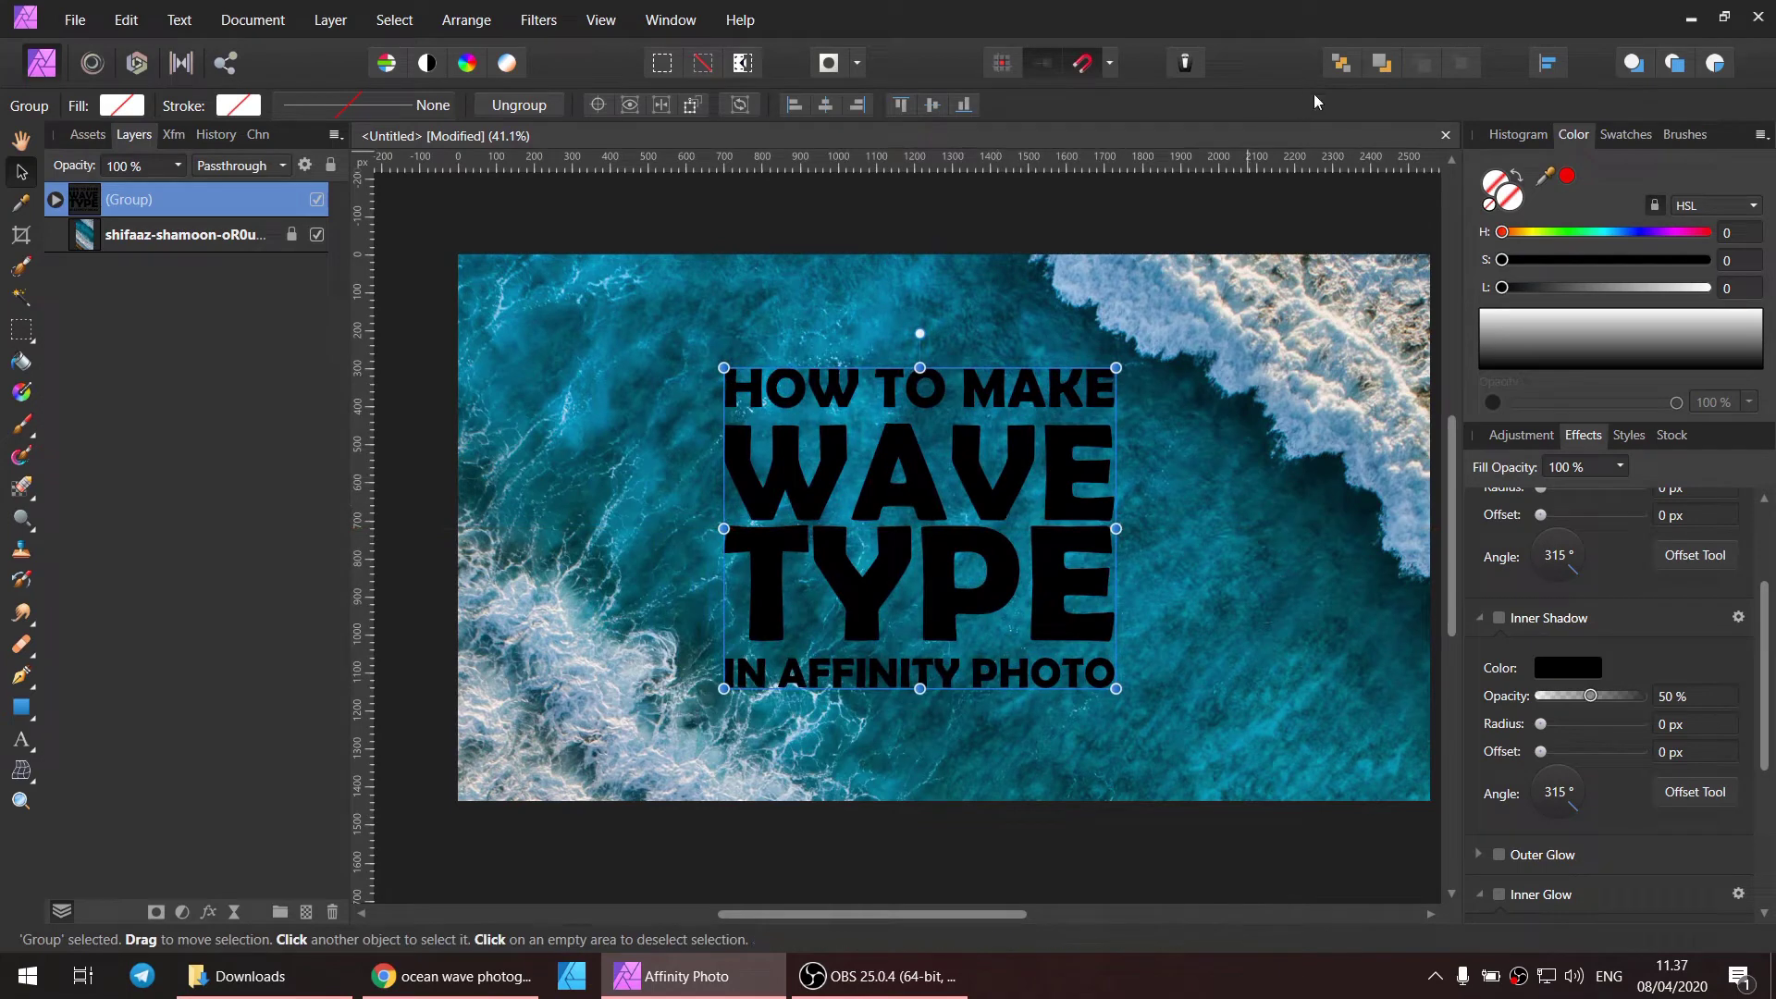
click(1545, 63)
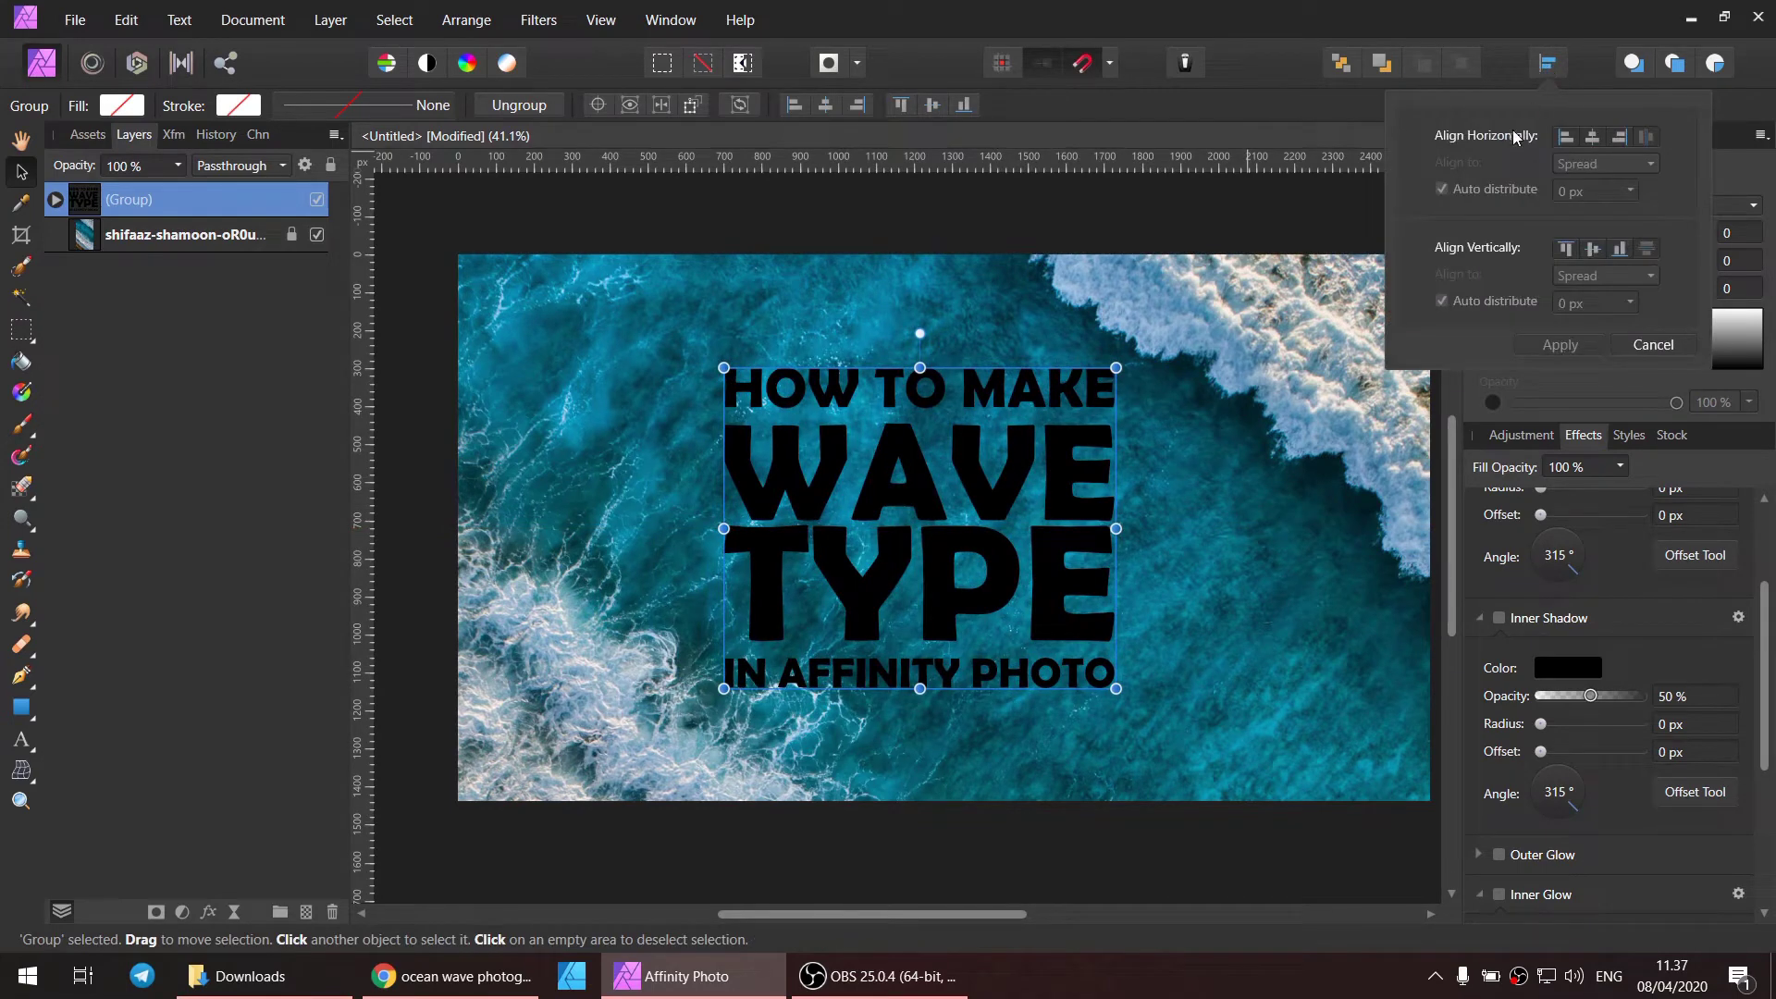
click(1596, 137)
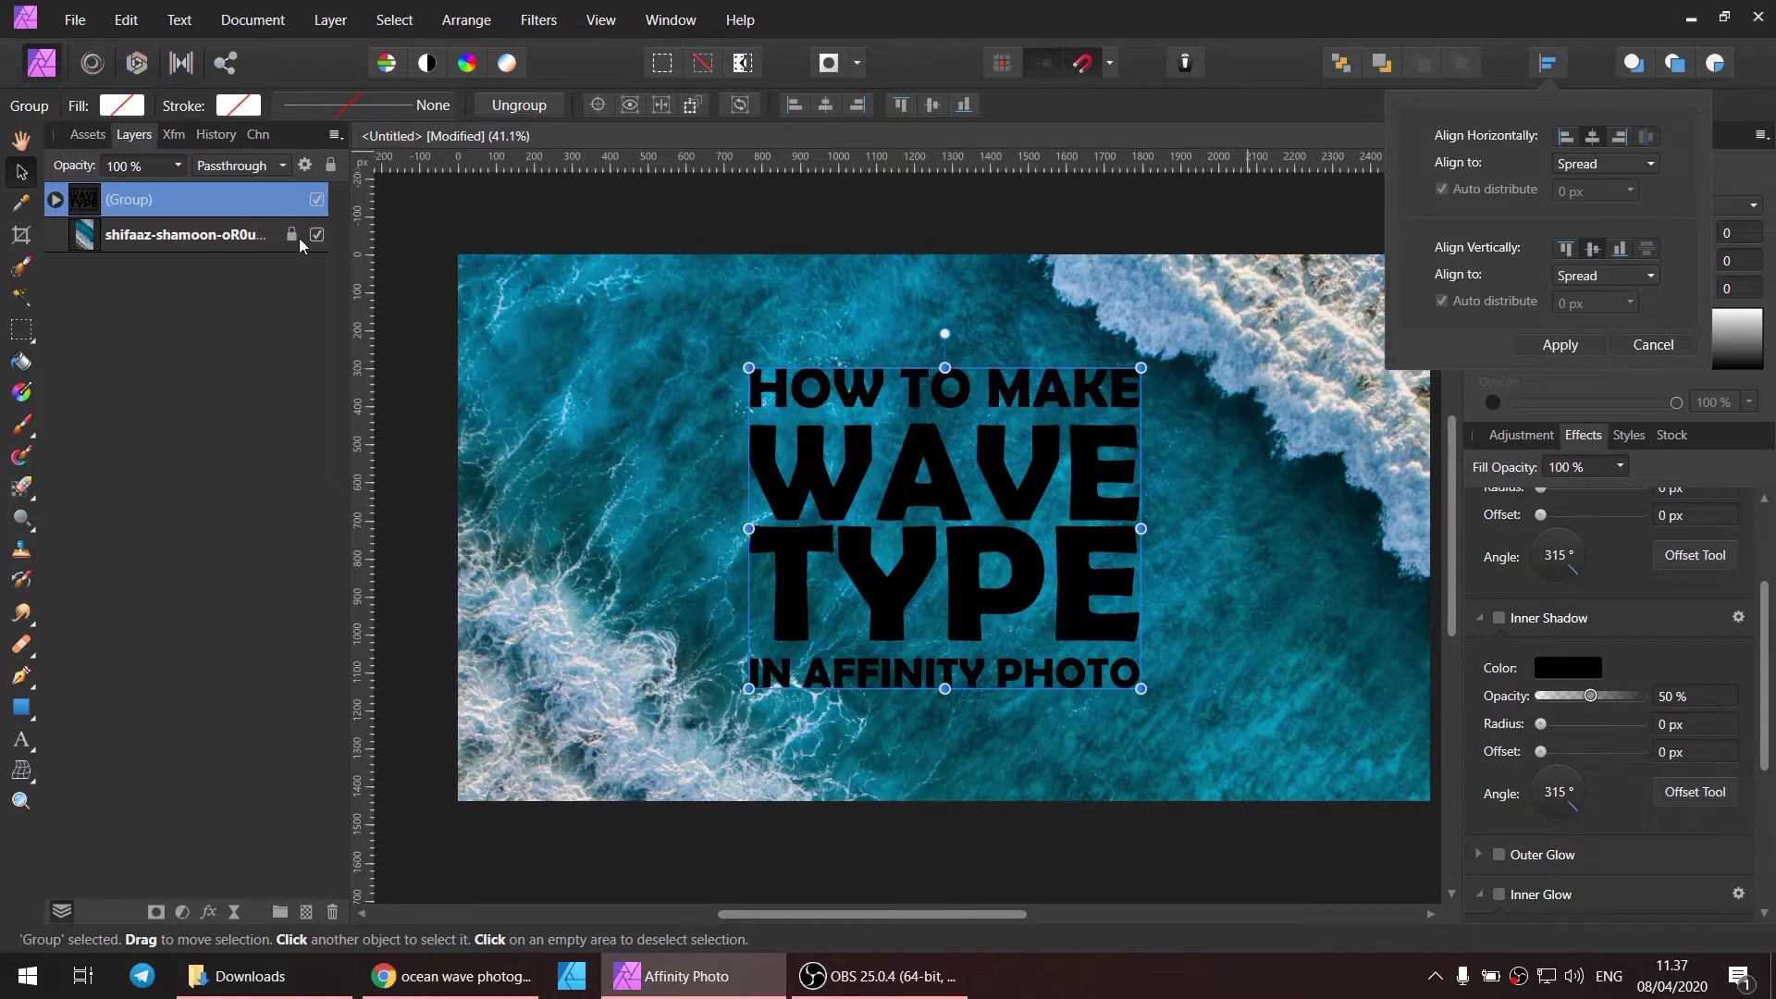
key(ctrl+shift+g)
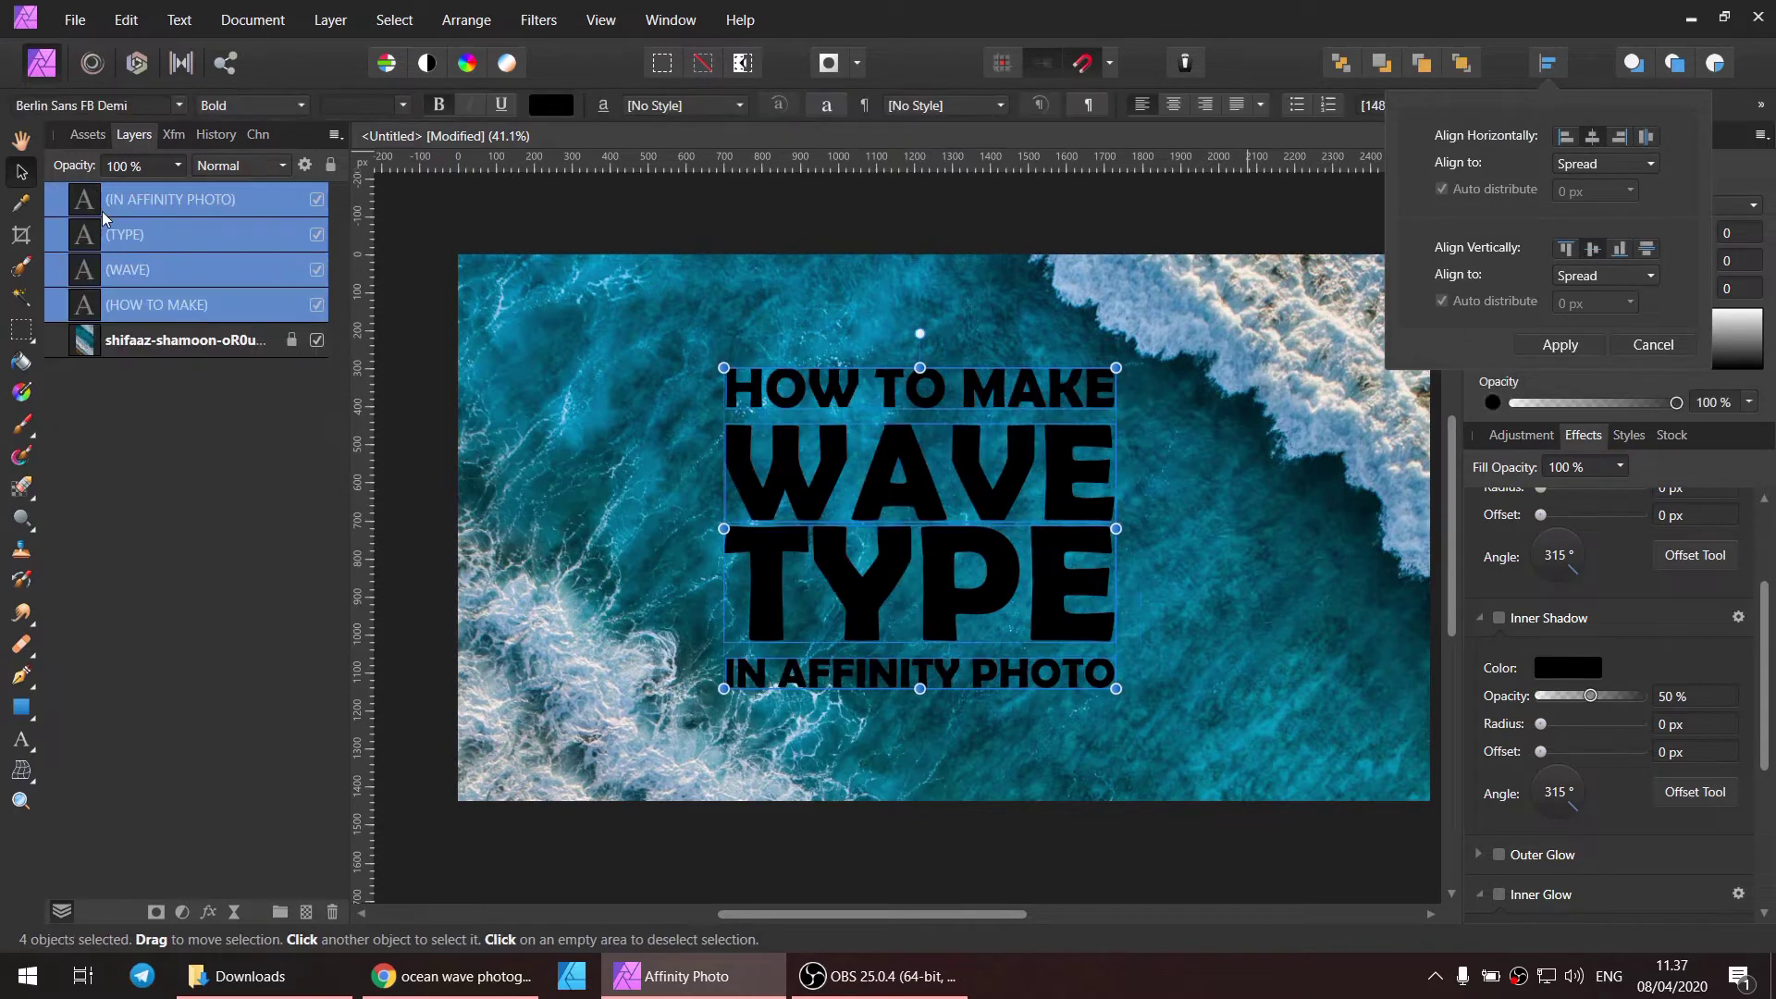
click(1592, 248)
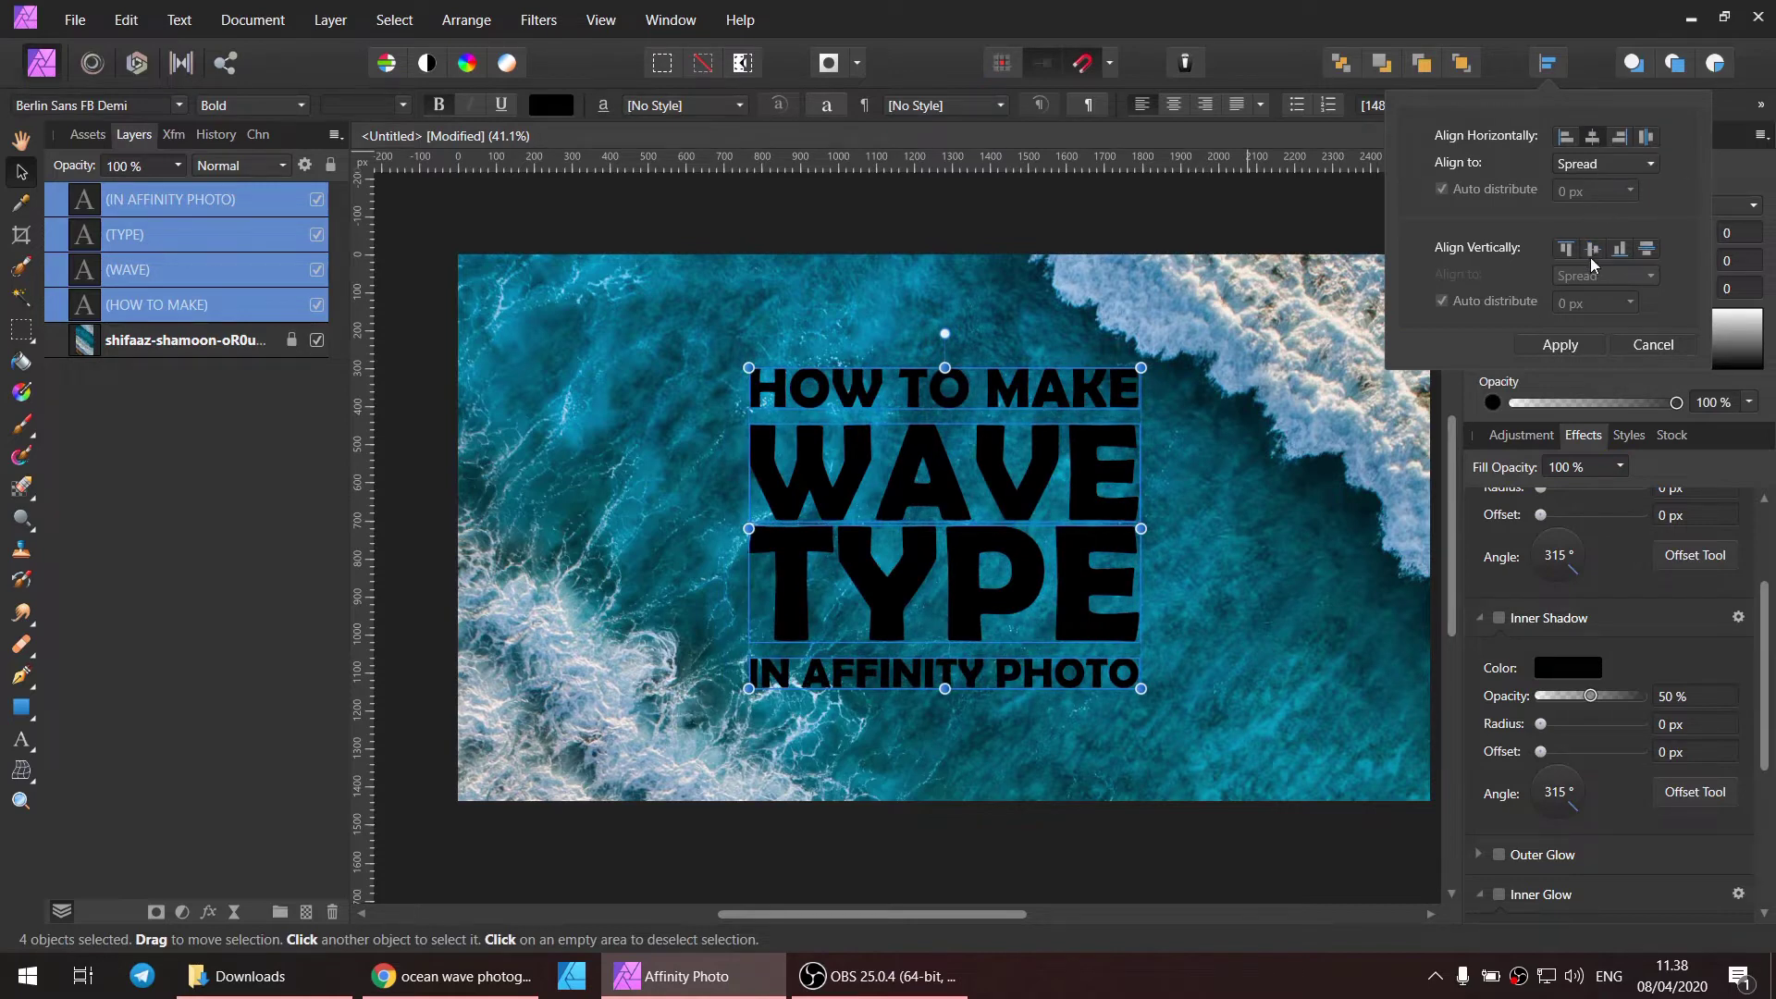
click(1241, 447)
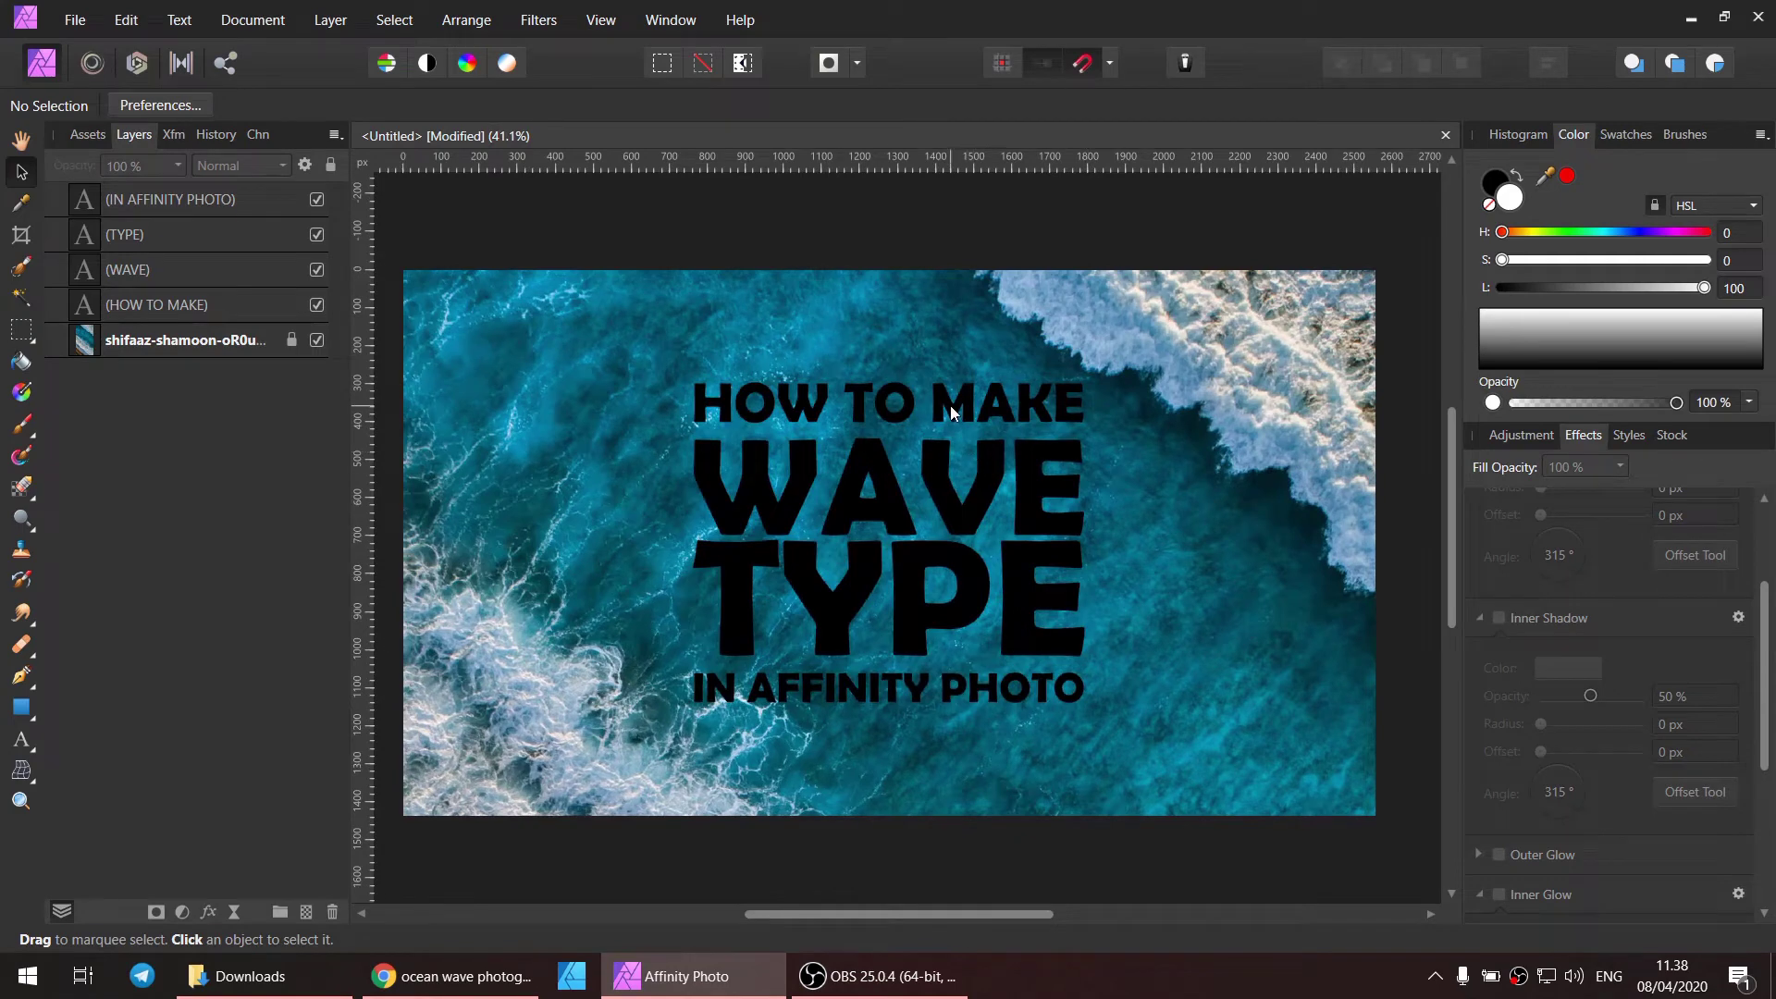
Step: Turn all four title lines white
click(950, 405)
shift+click(942, 470)
shift+click(940, 592)
shift+click(942, 692)
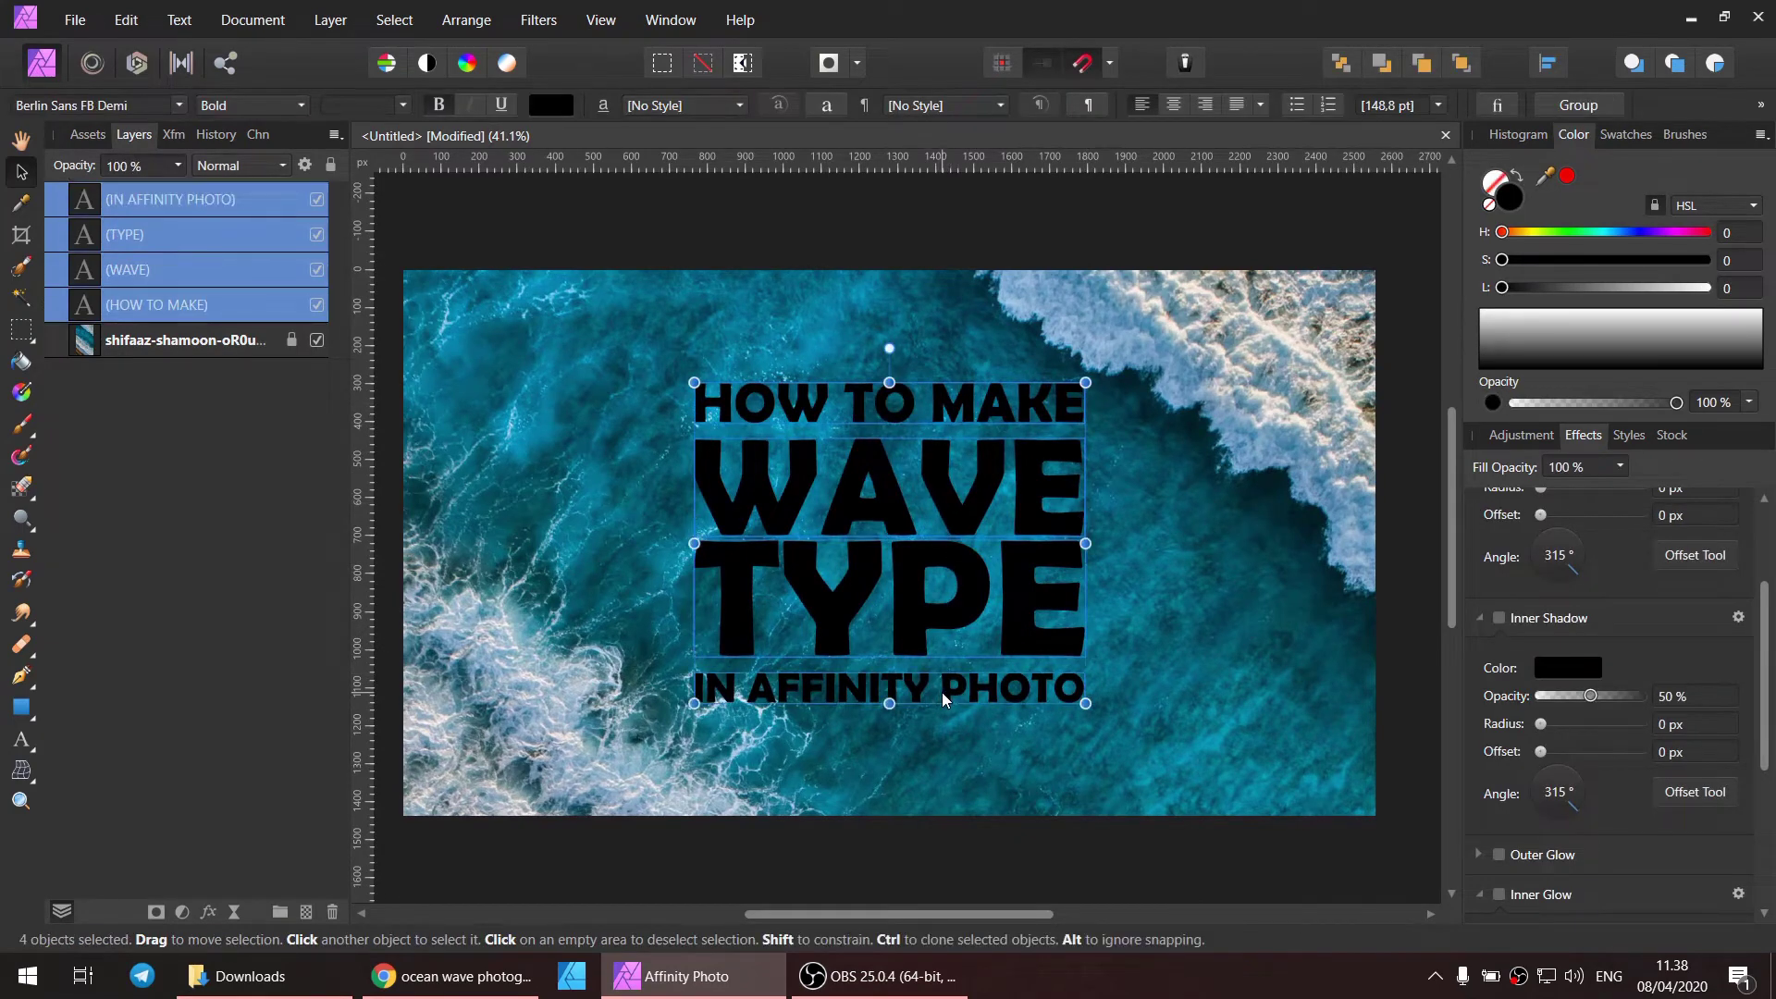
click(1587, 314)
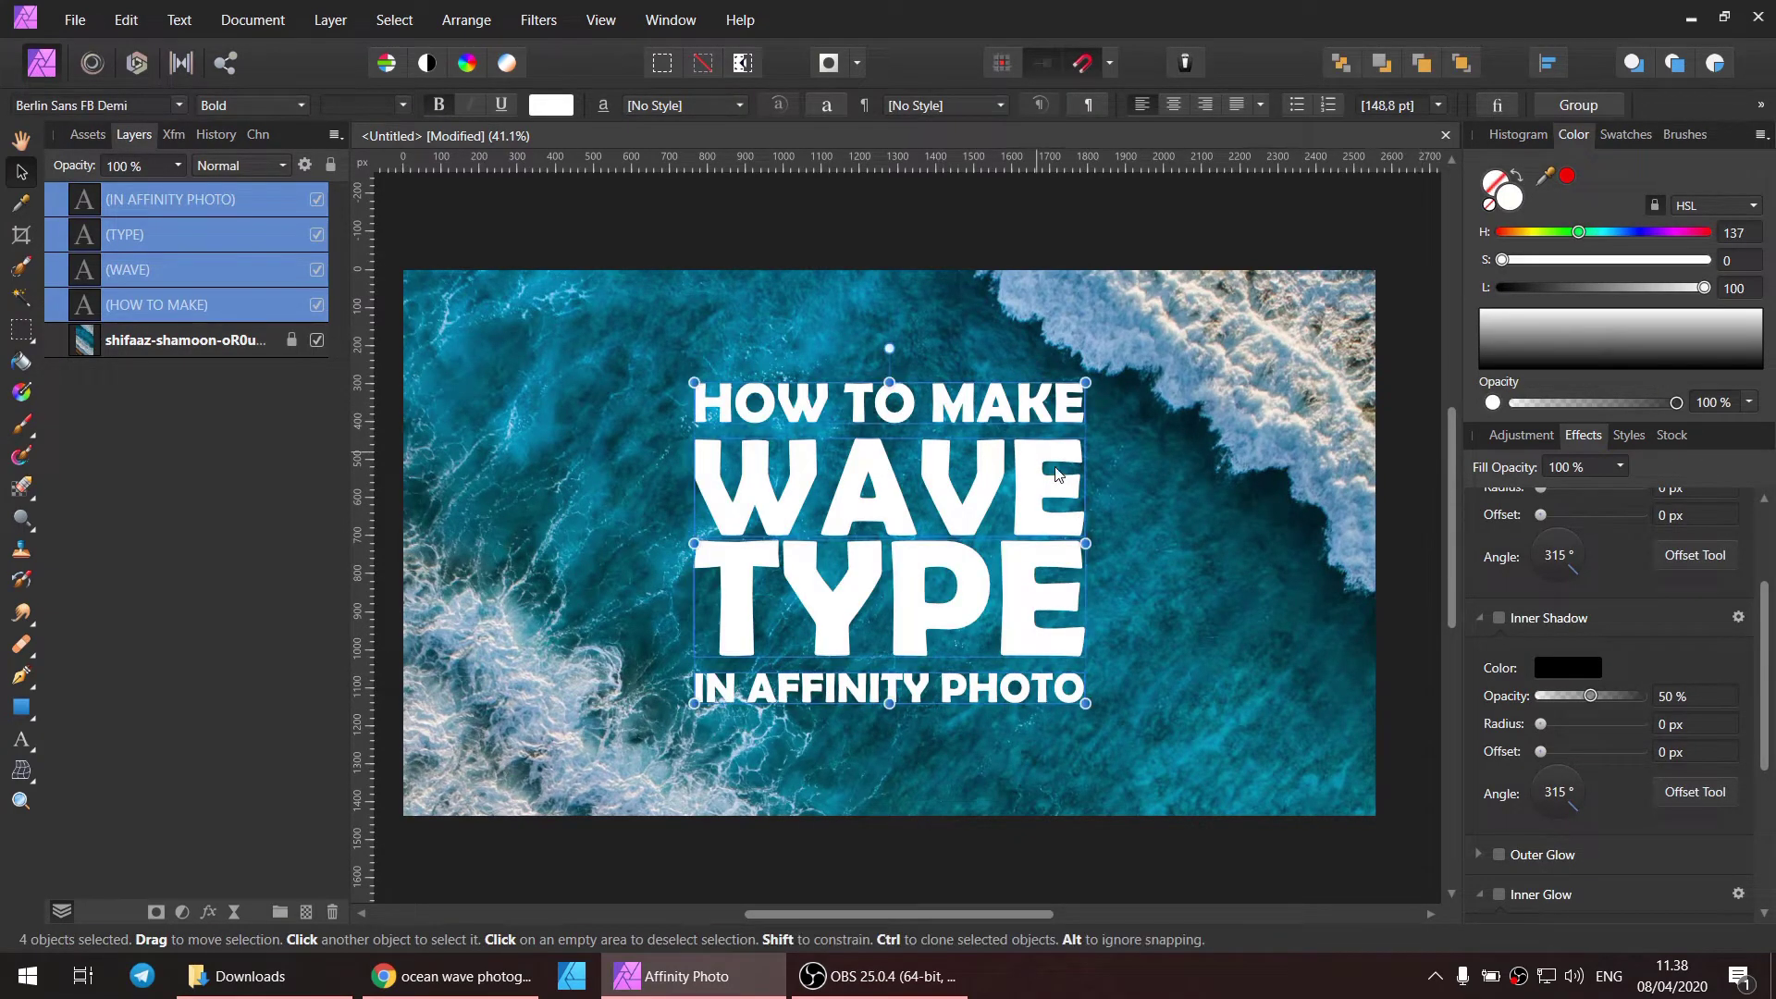
Step: Clear the selection and select the WAVE text
ctrl+scroll(1041, 538, down, 1)
click(1238, 563)
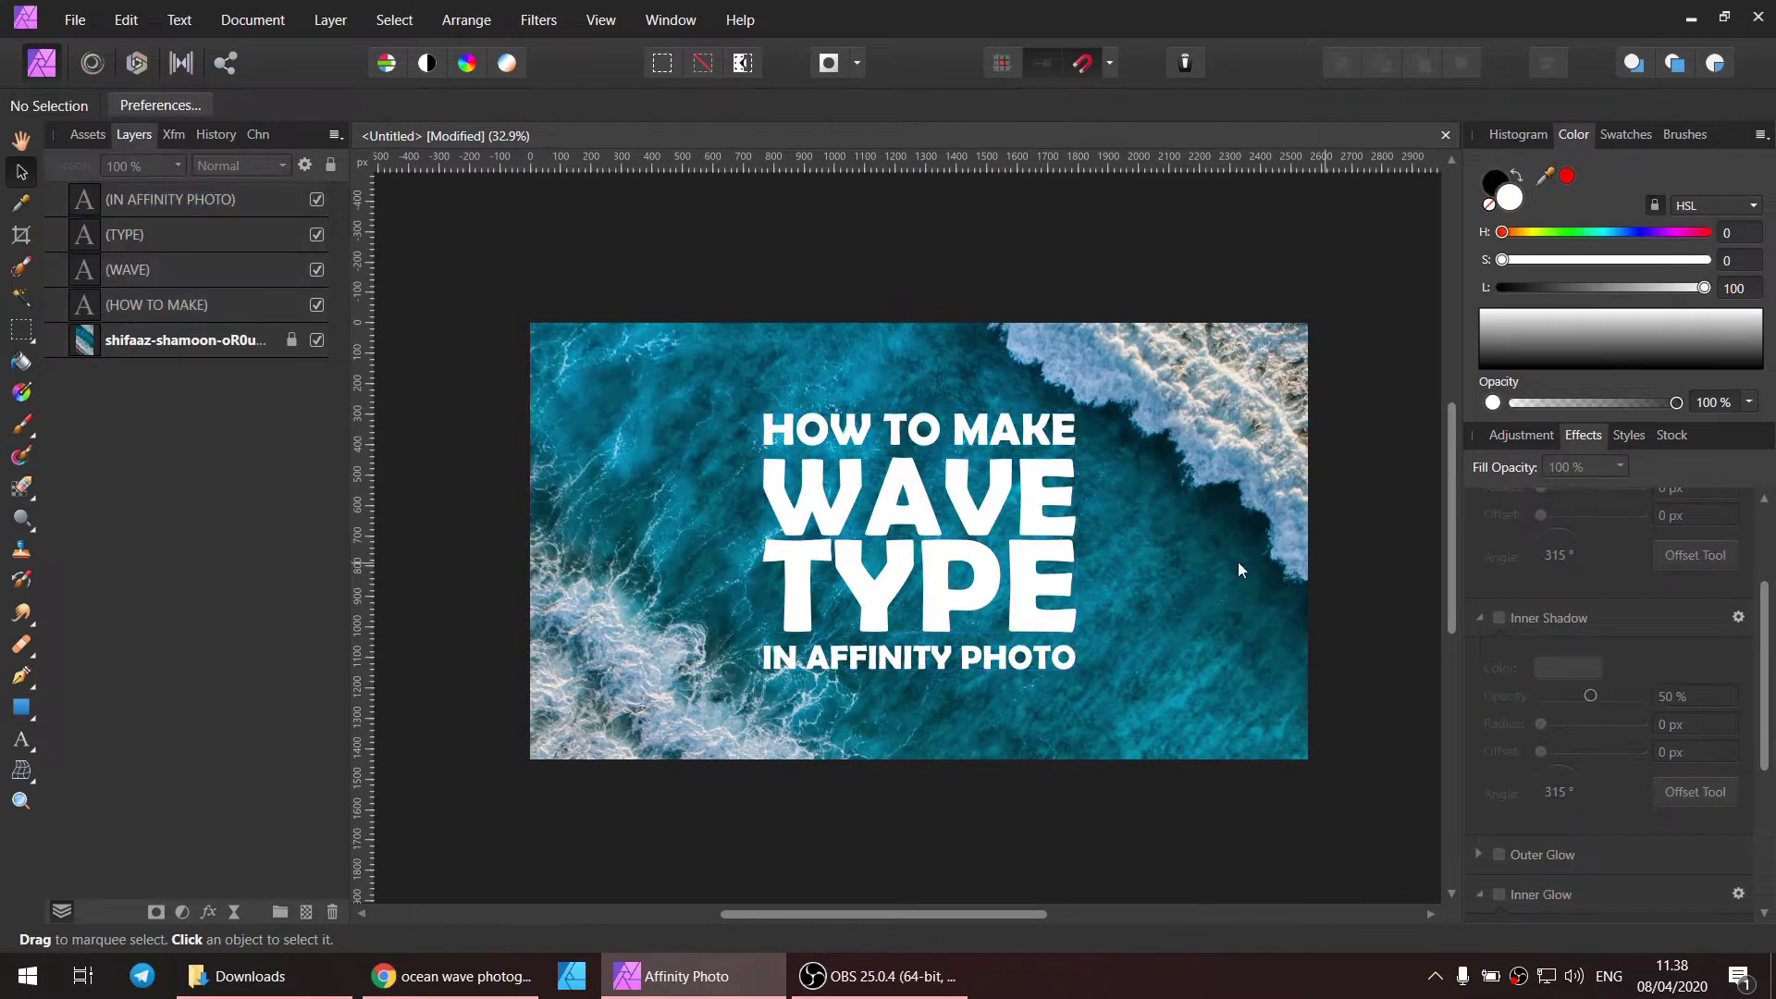
ctrl+scroll(948, 507, up, 1)
click(965, 518)
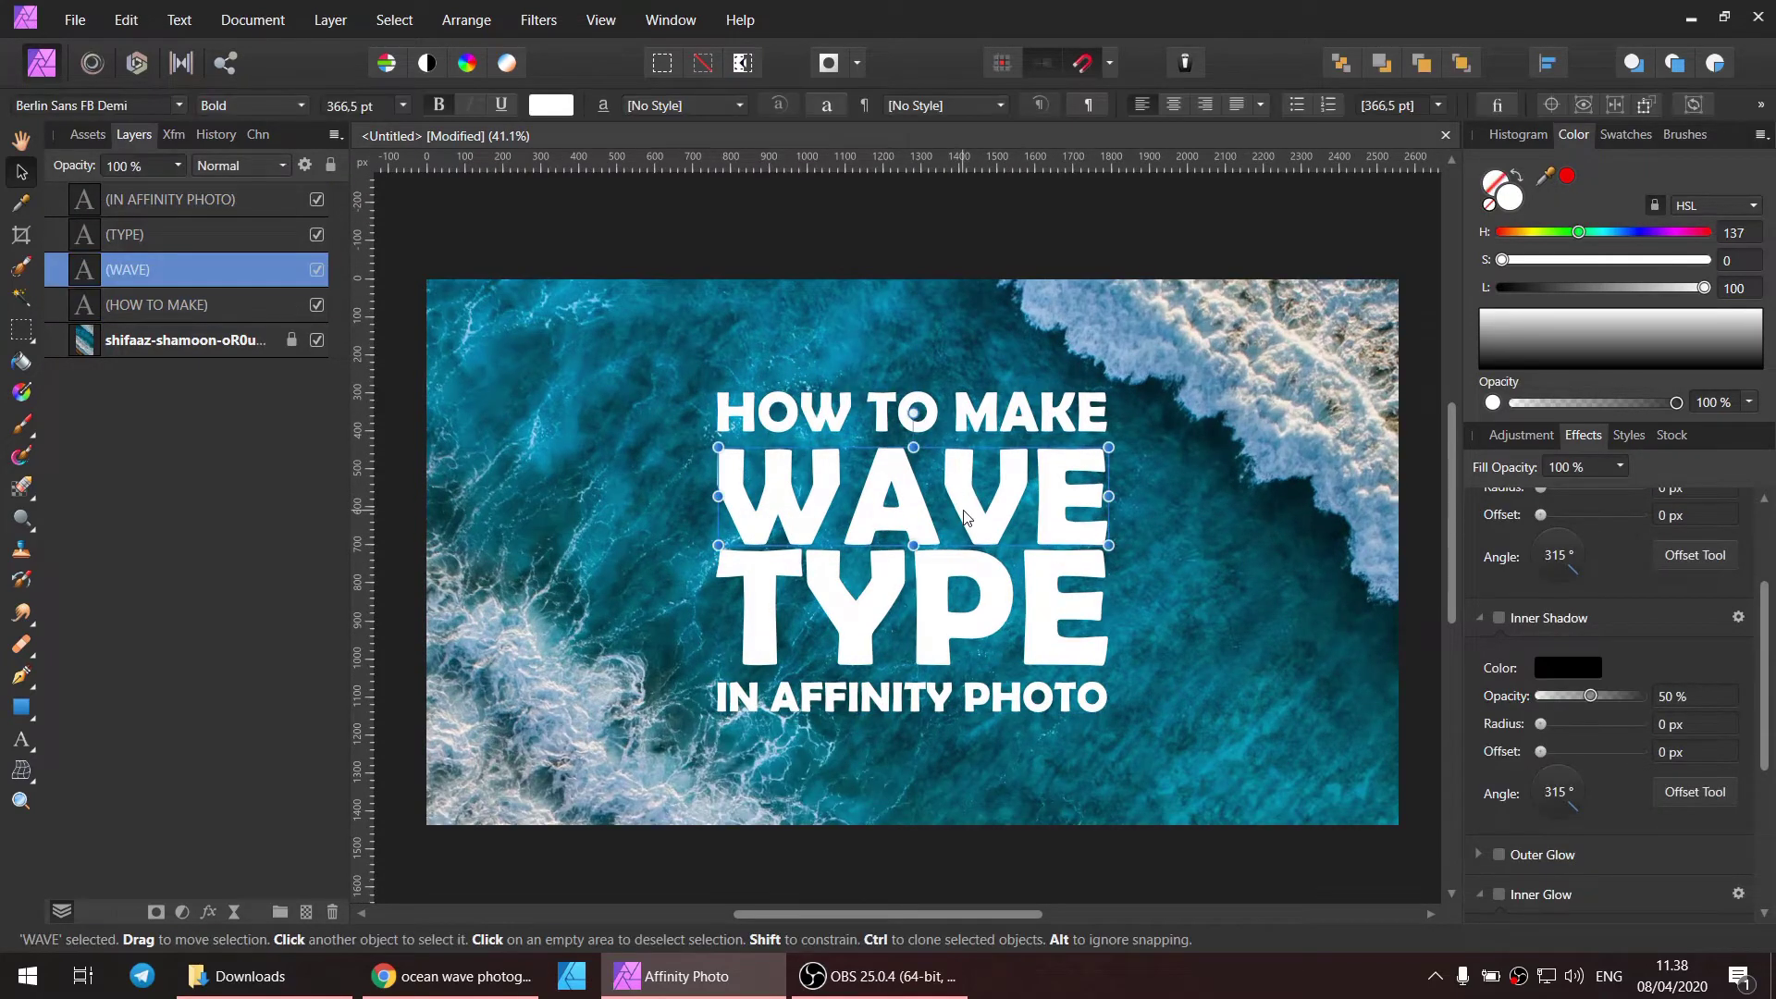
Step: Rasterize the WAVE text into a pixel layer and select that layer
shift+click(886, 584)
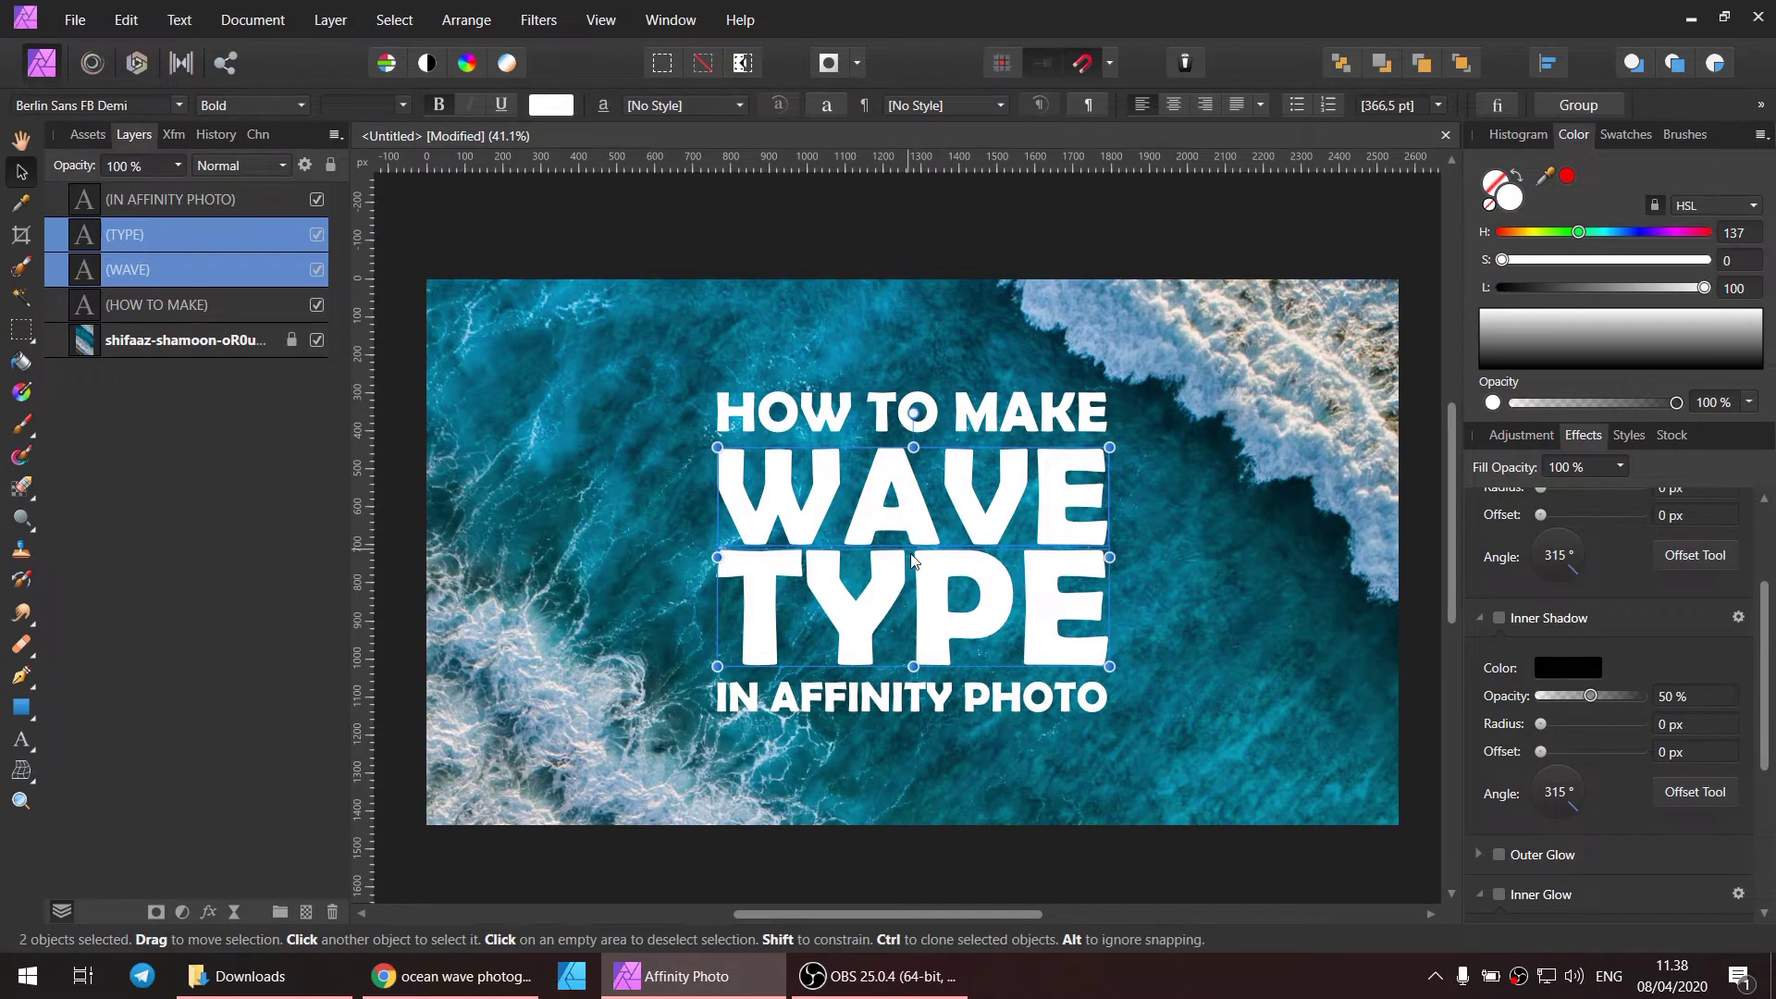
scroll(912, 560, up, 1)
right_click(912, 520)
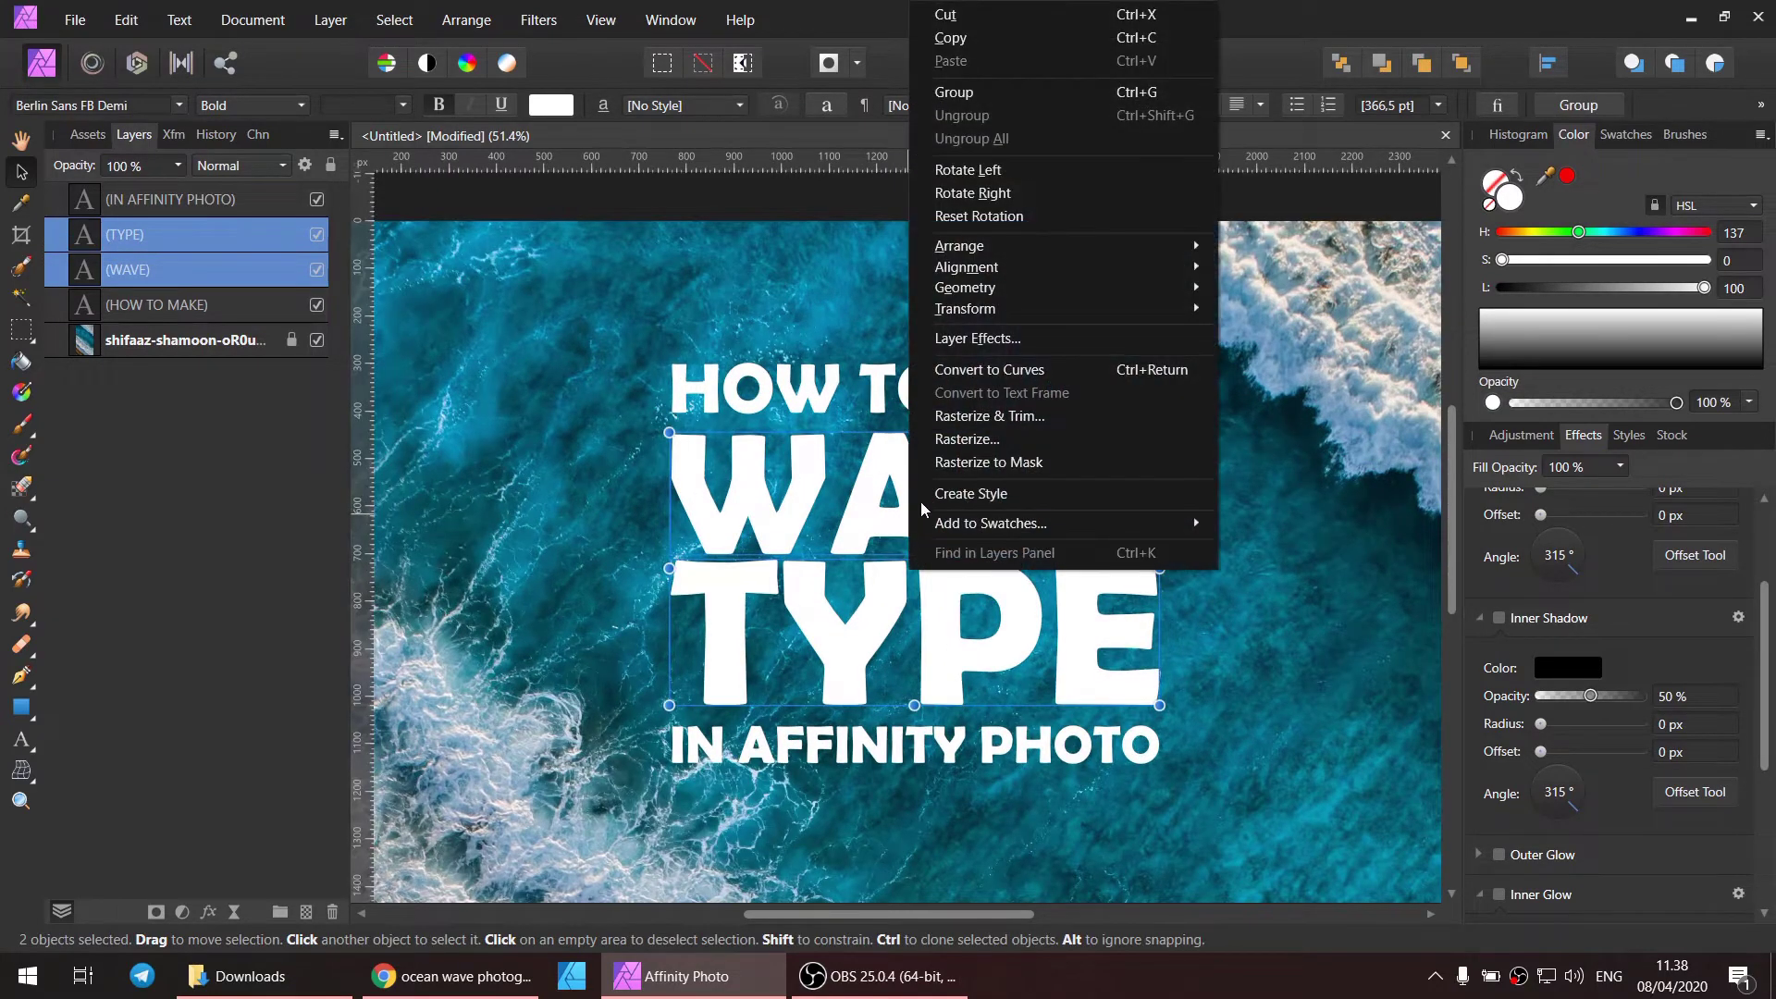
click(960, 439)
click(1195, 583)
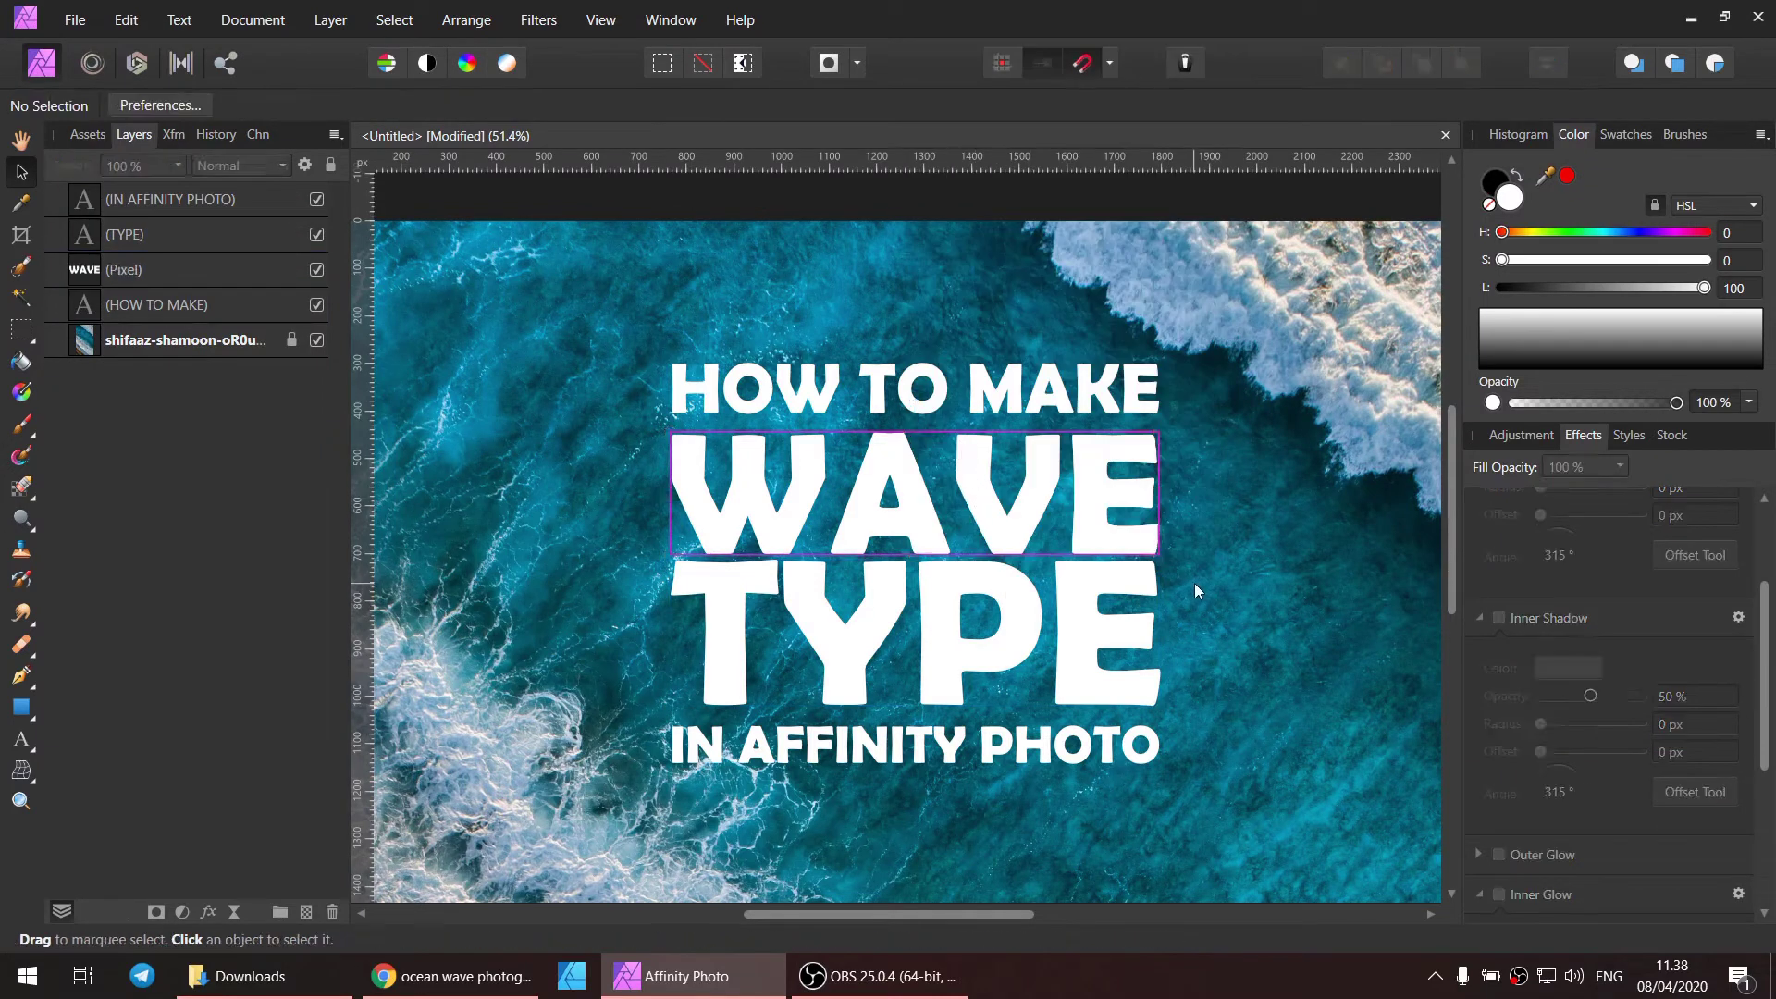
click(1012, 524)
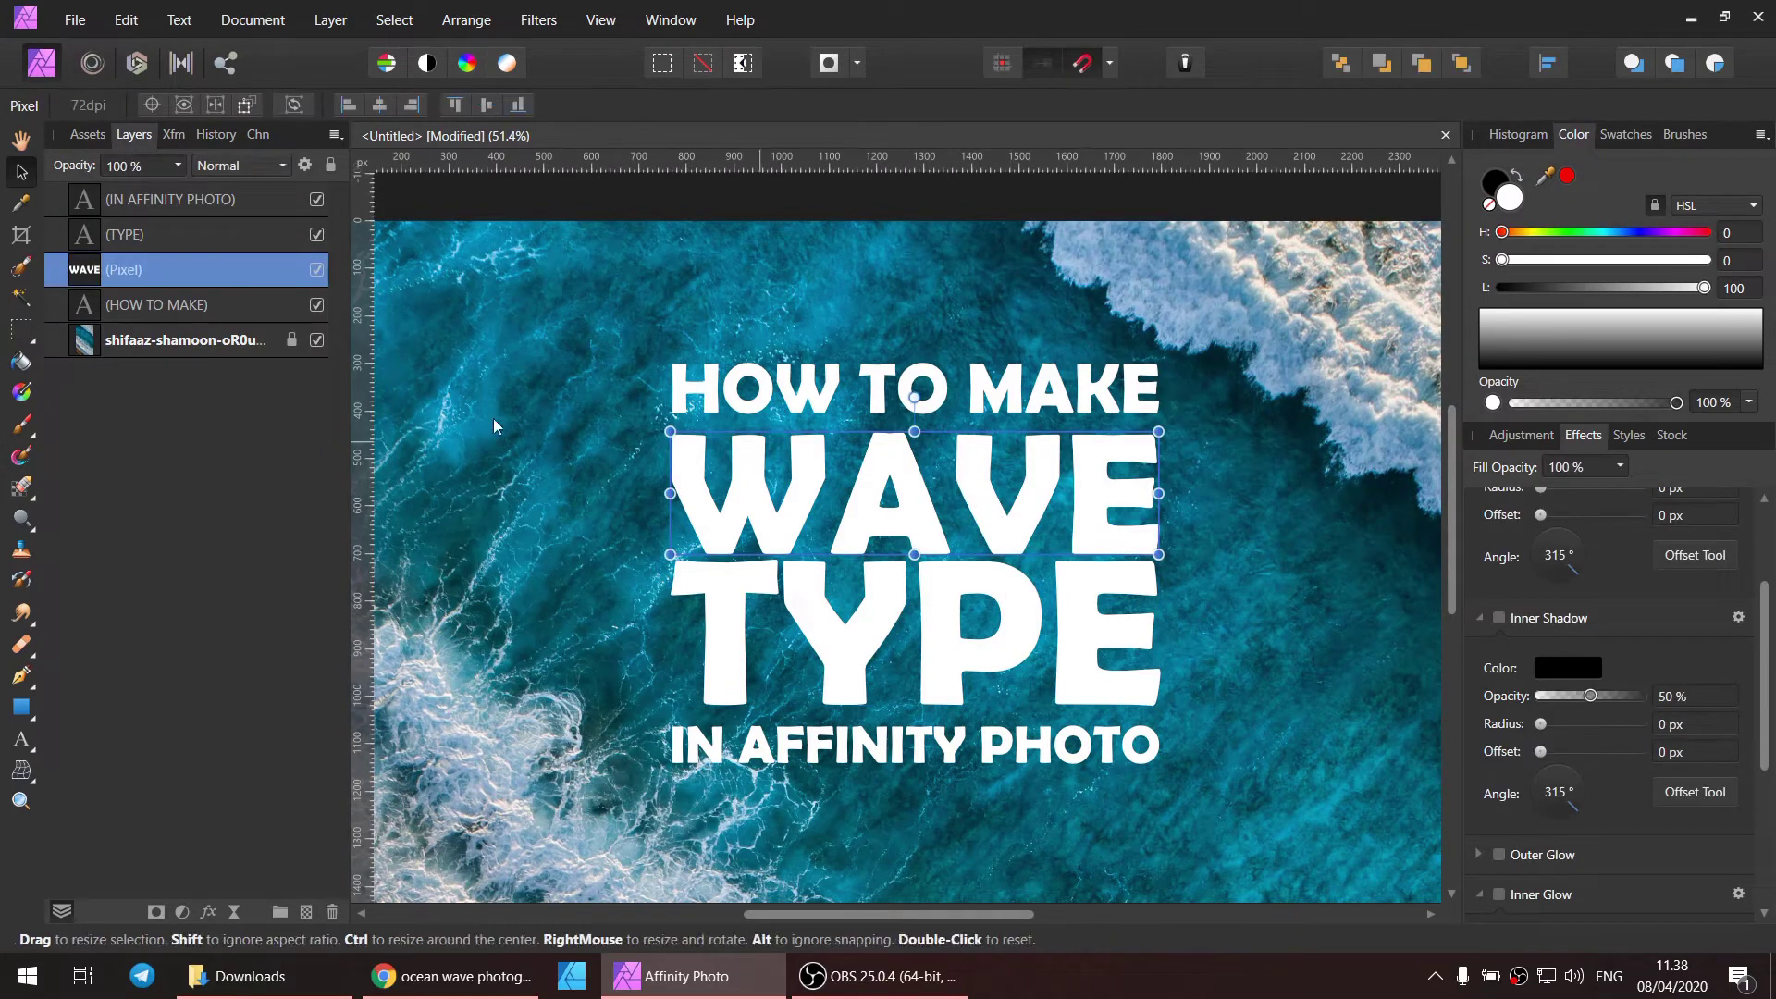
Step: Apply a warp mesh to WAVE split between W/A and A/V, undoing the extra divisions
click(20, 770)
scroll(792, 550, up, 2)
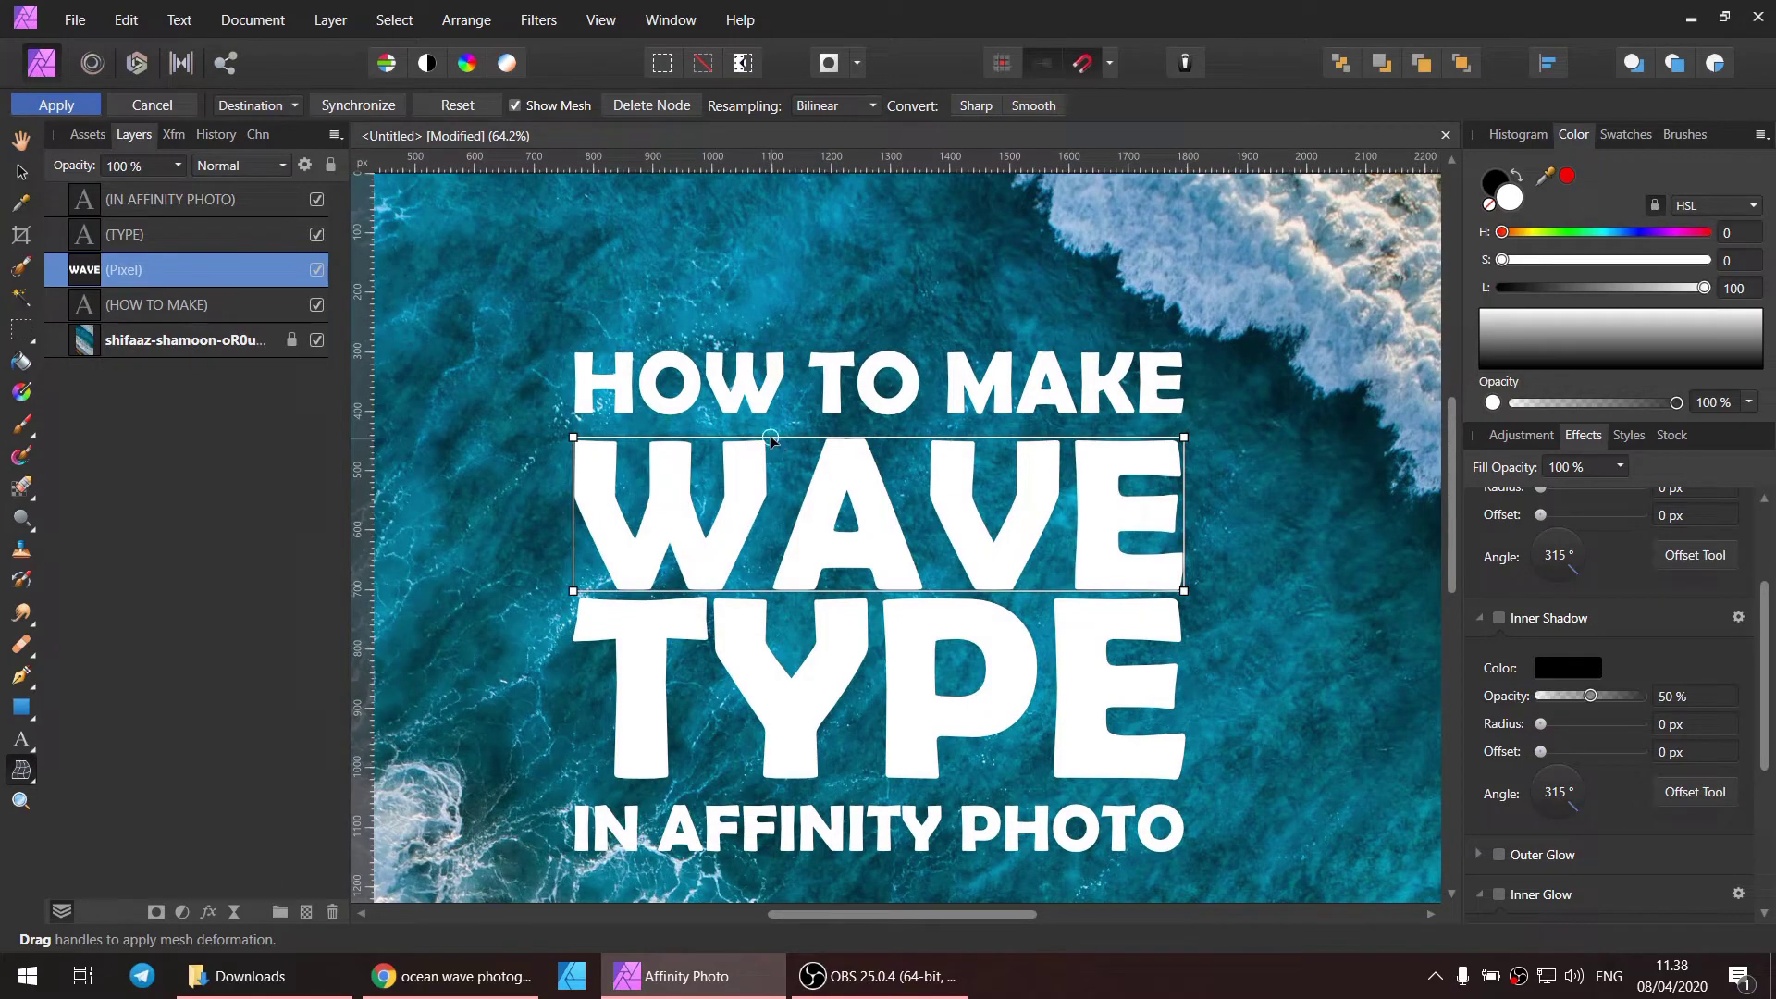
click(771, 436)
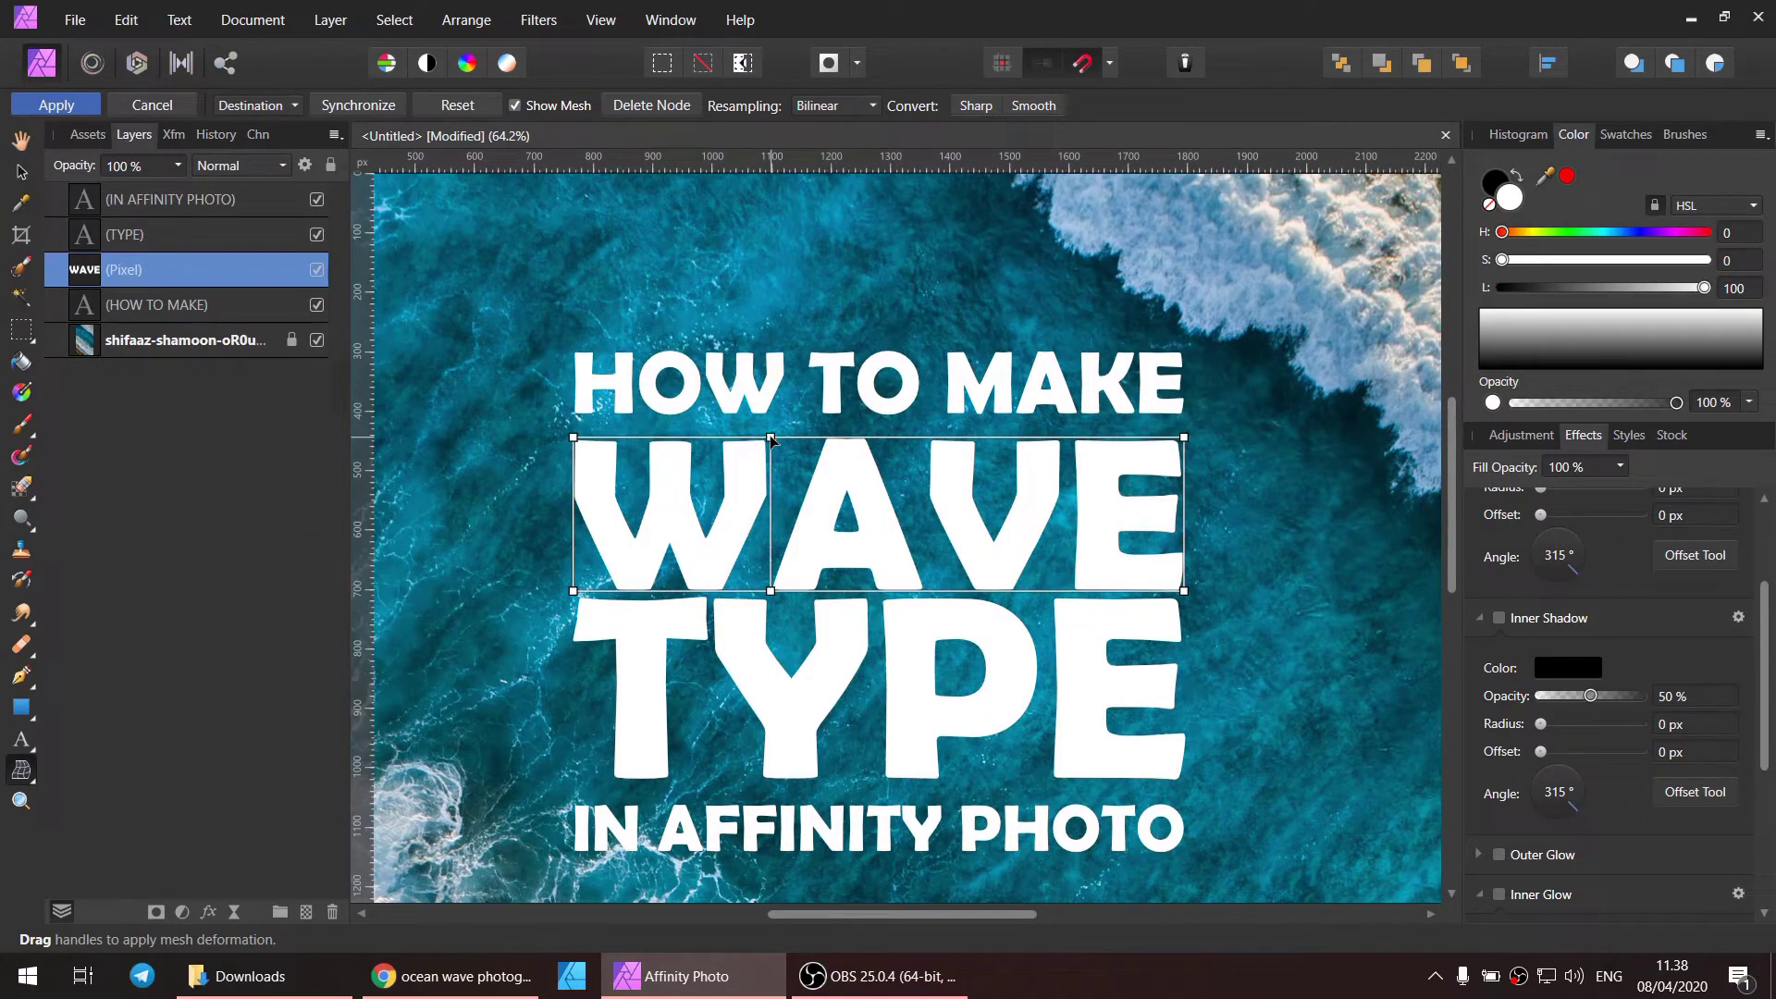
click(988, 438)
click(668, 497)
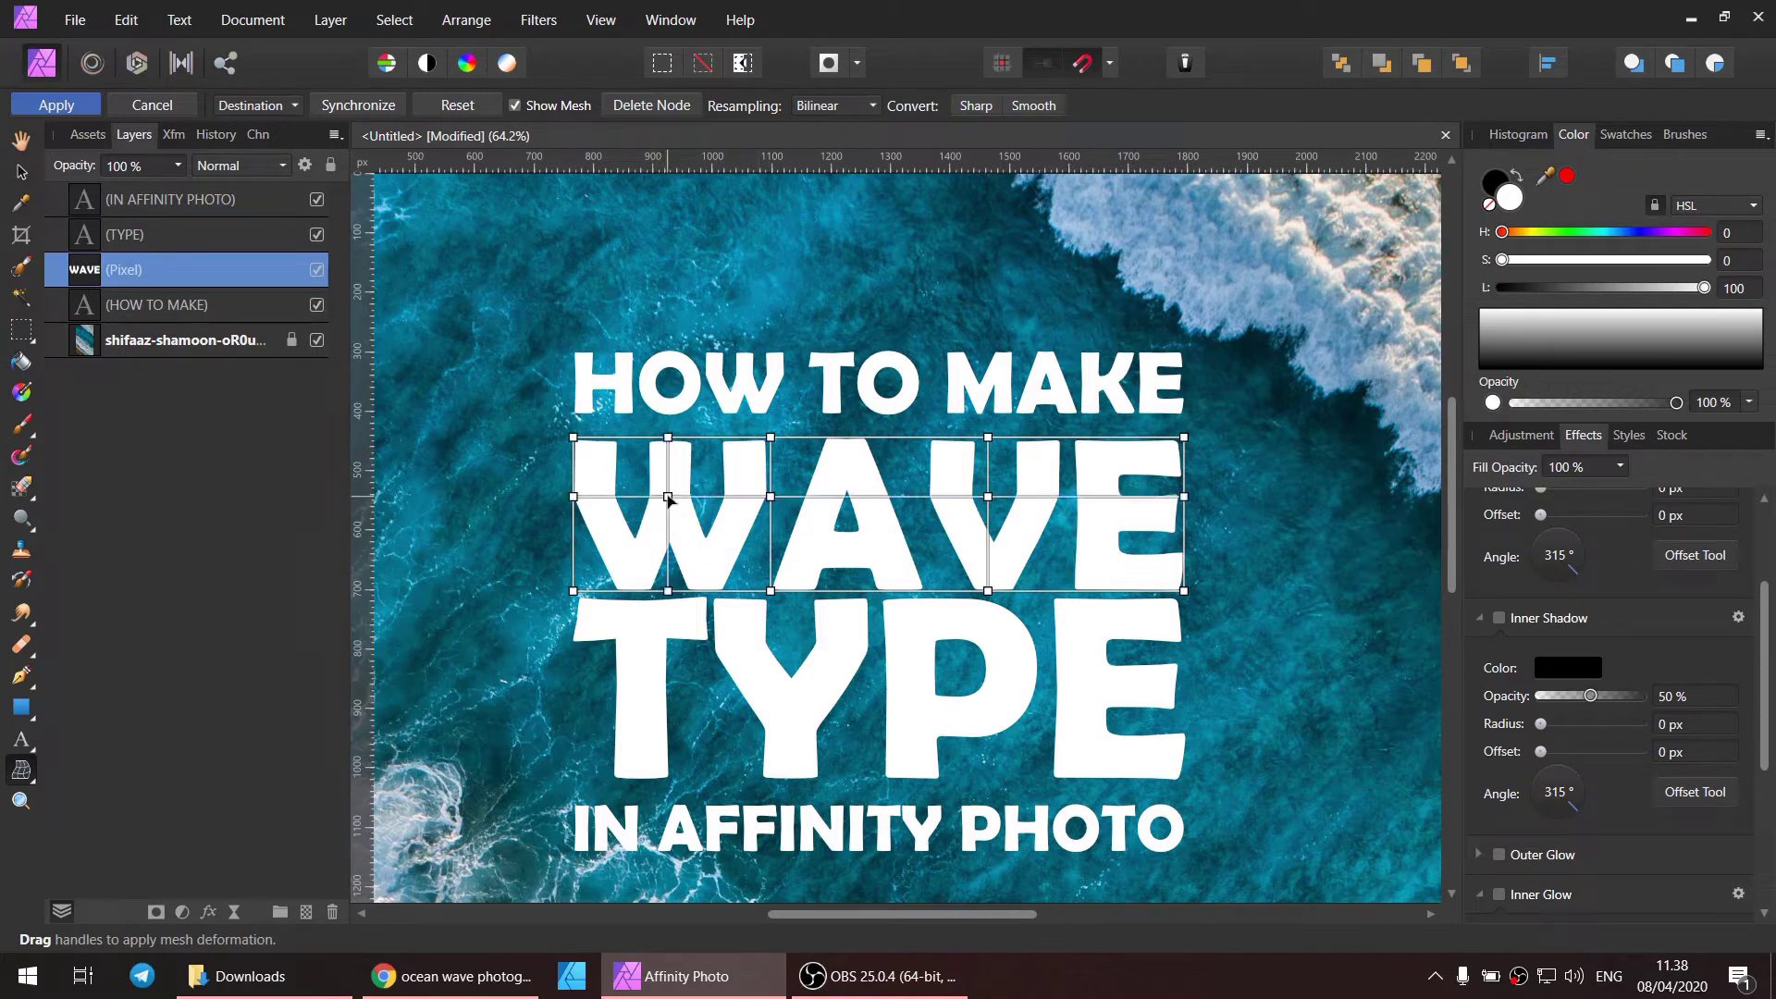
click(885, 537)
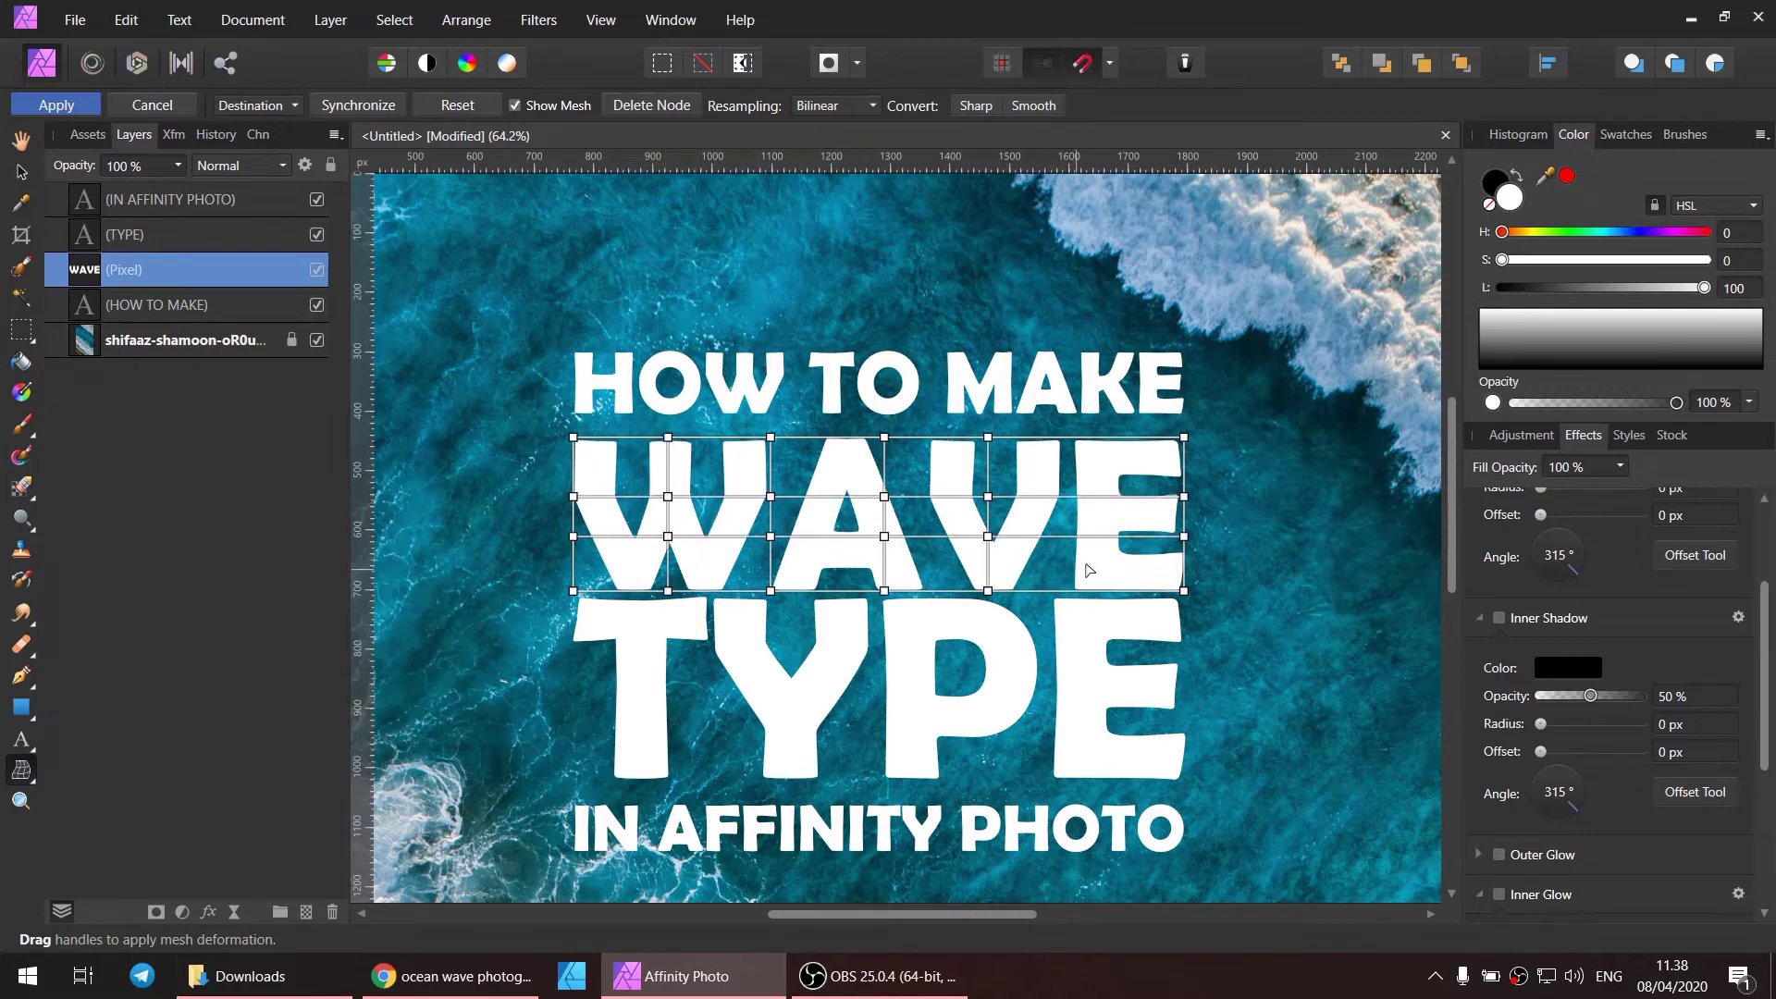
click(1086, 563)
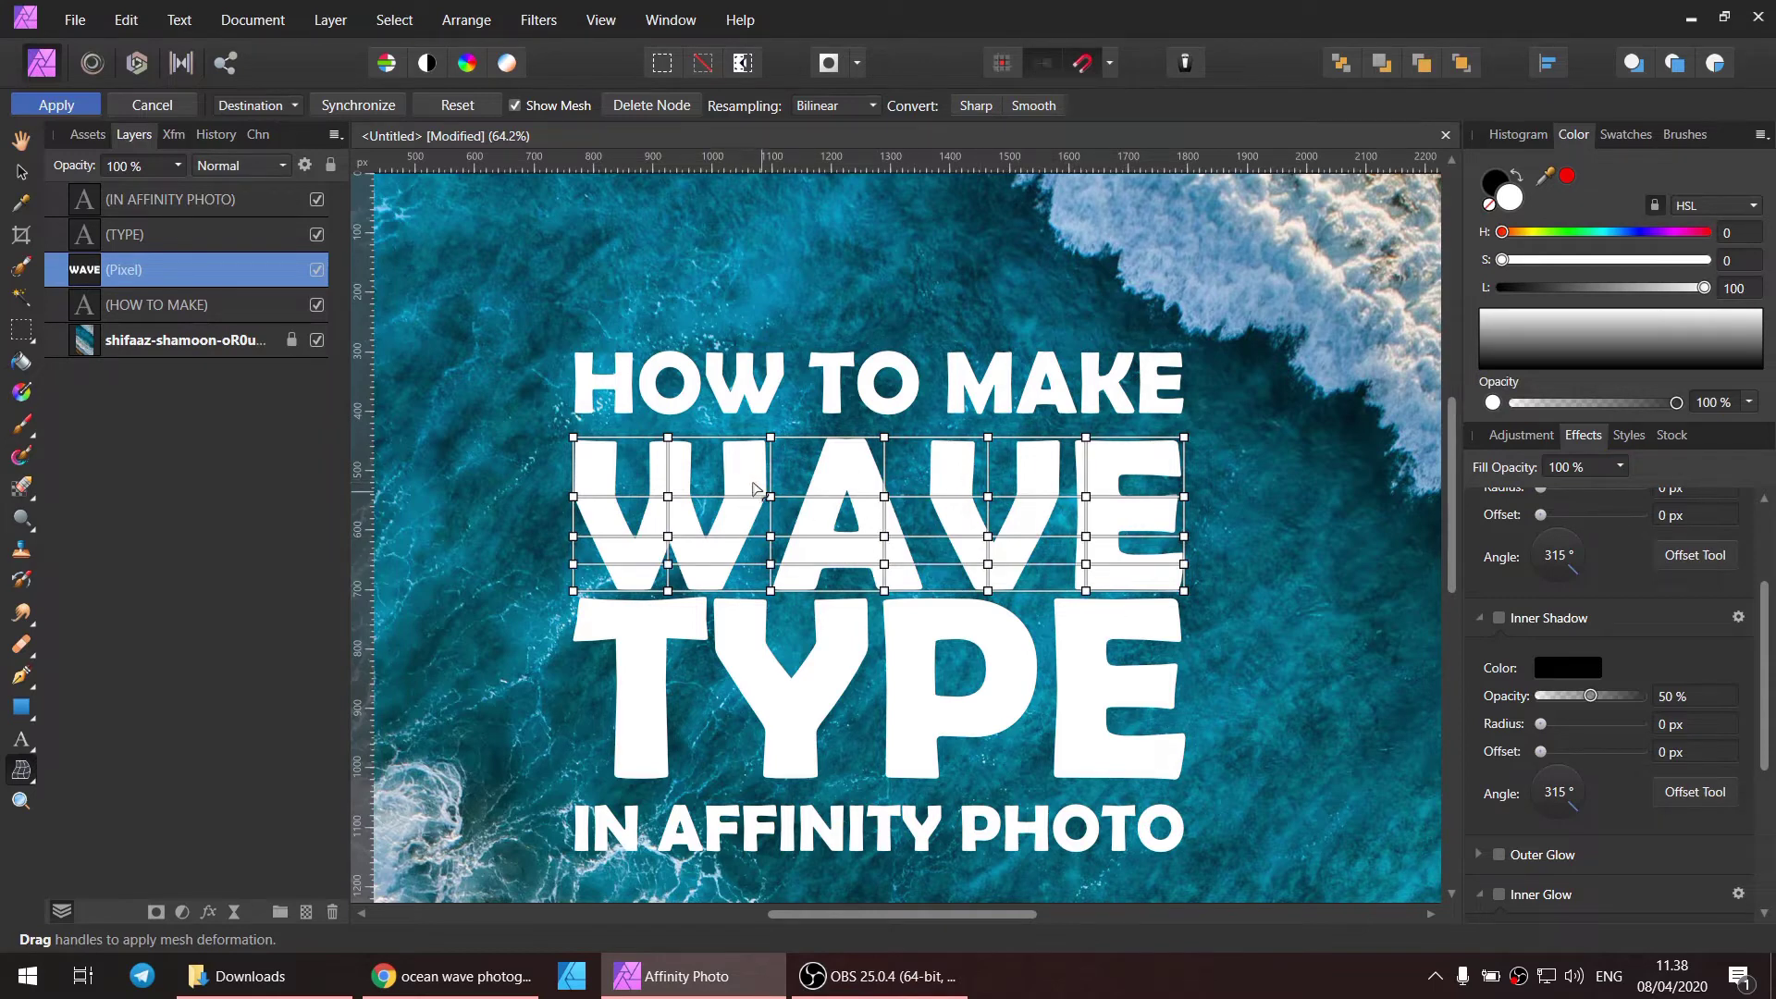
key(ctrl+z)
key(ctrl+z)
key(ctrl+z)
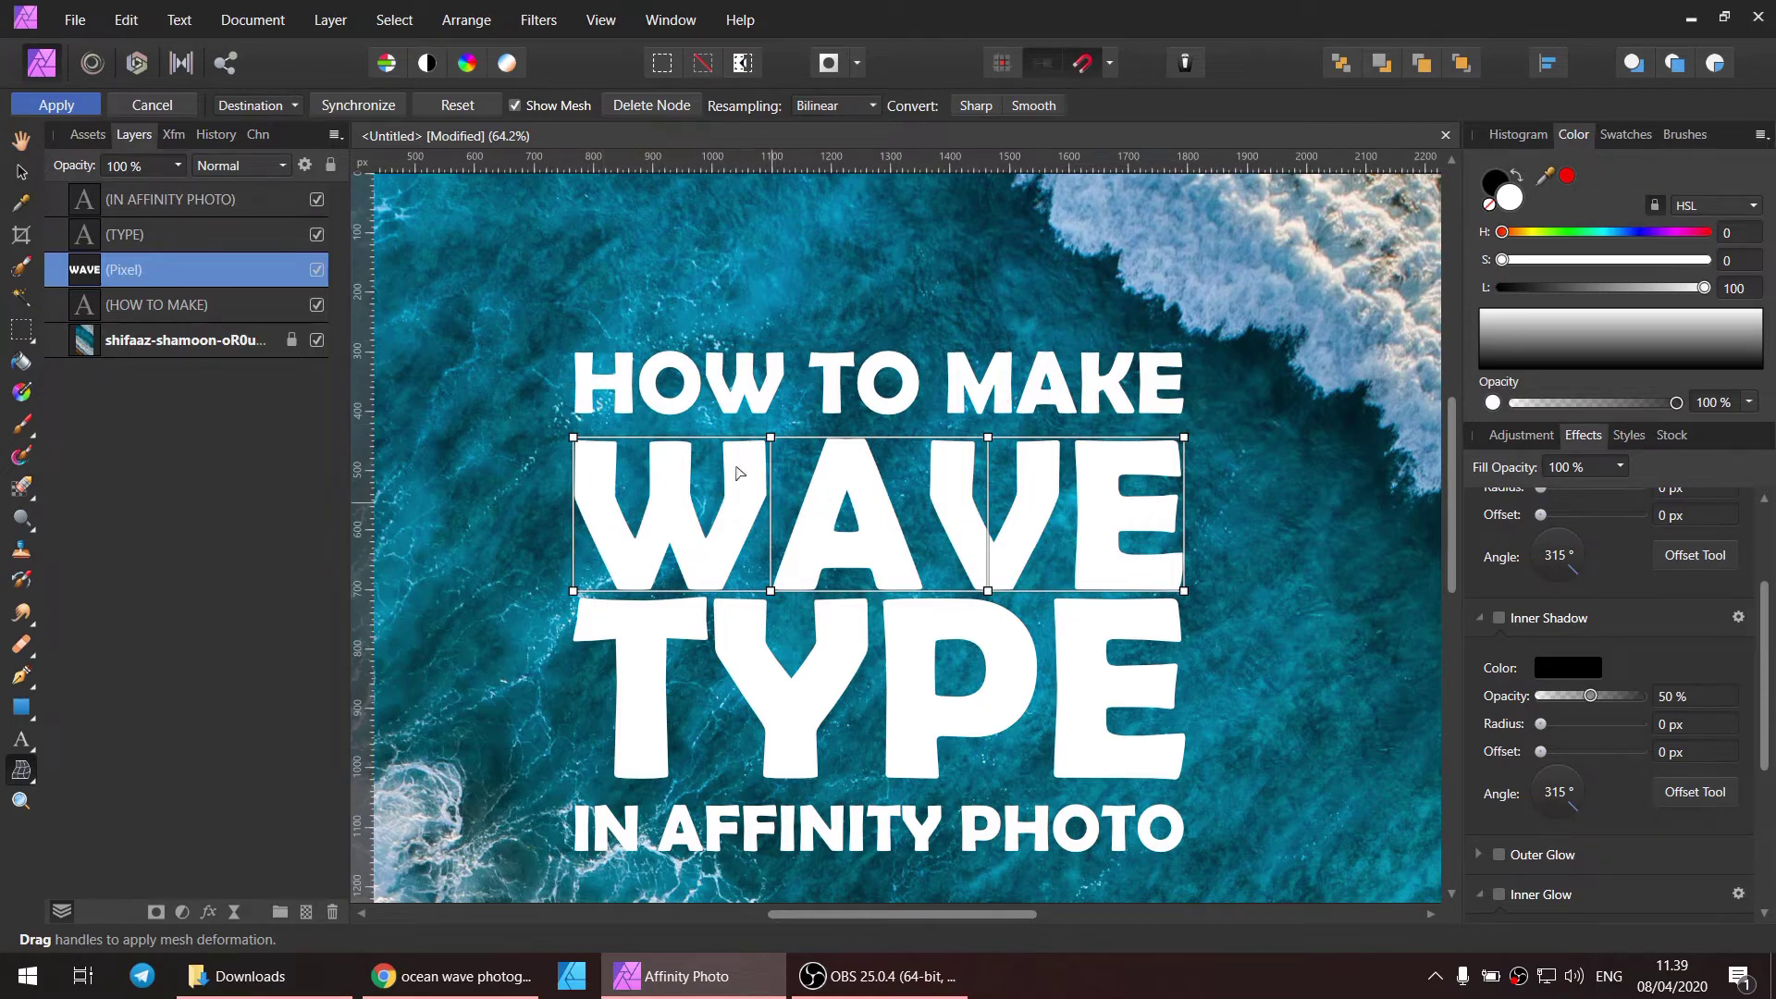
Step: Raise WAVE's bottom edge under W, lower it under A and V, smooth the curve, commit
scroll(825, 513, up, 1)
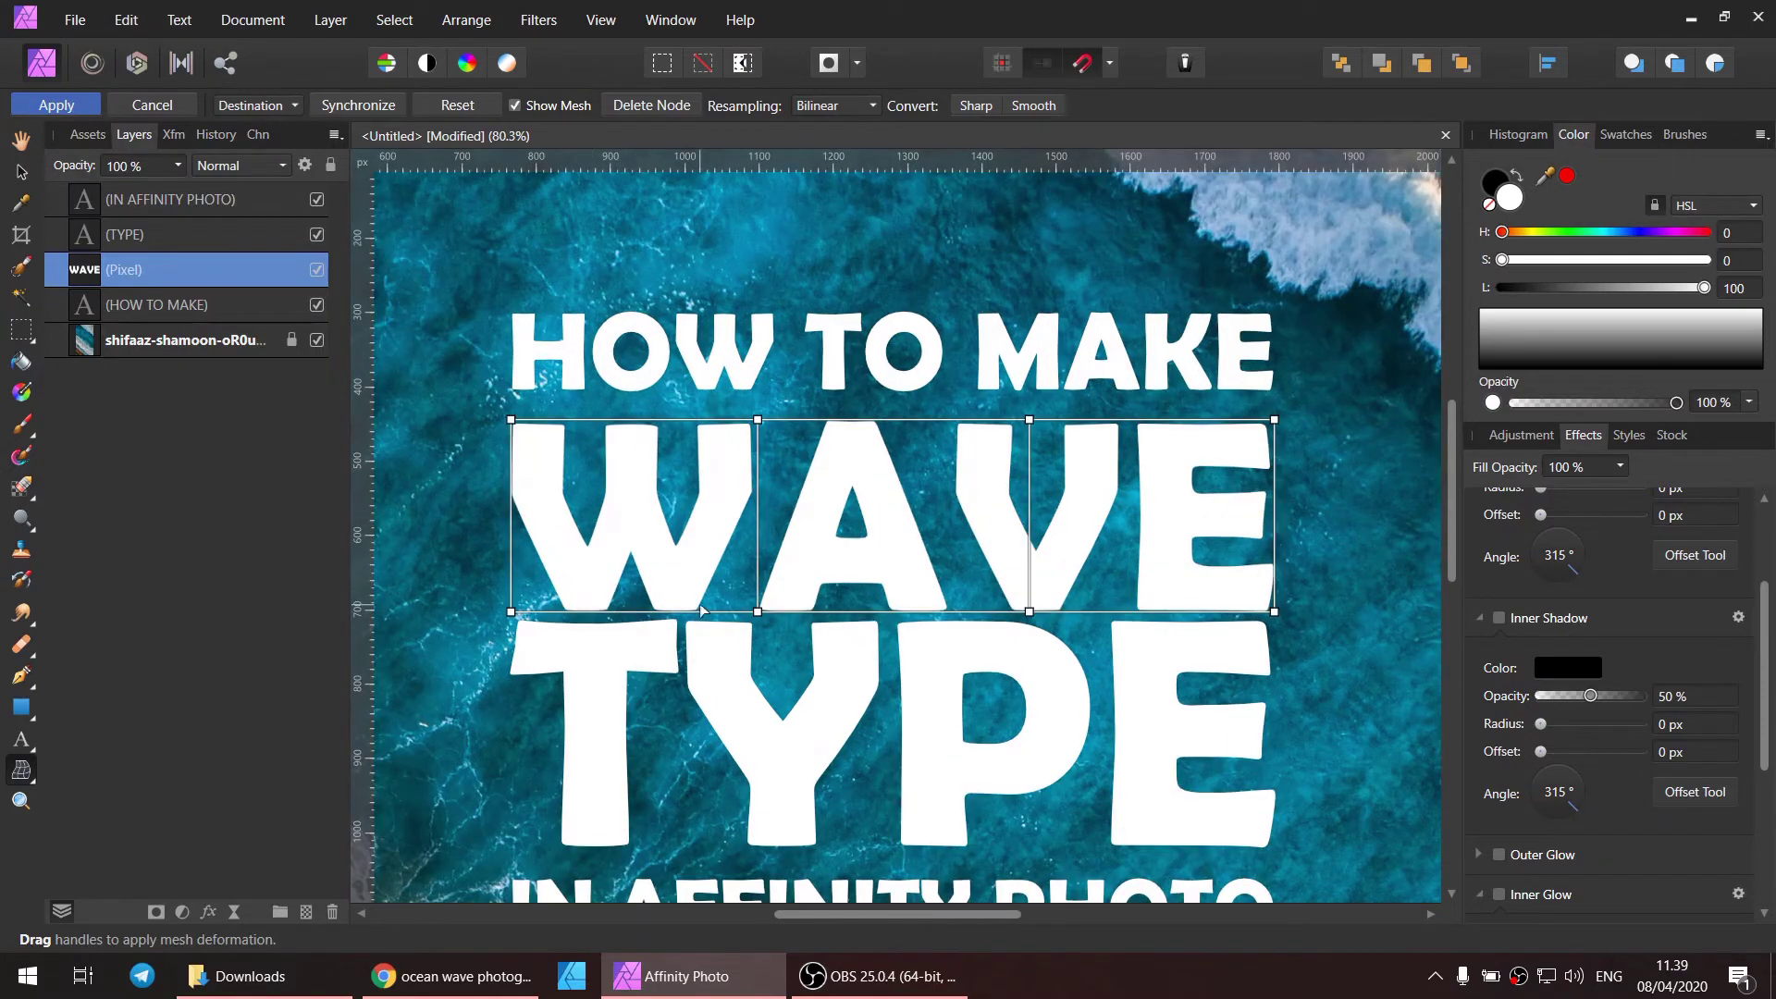
drag(757, 613, 755, 576)
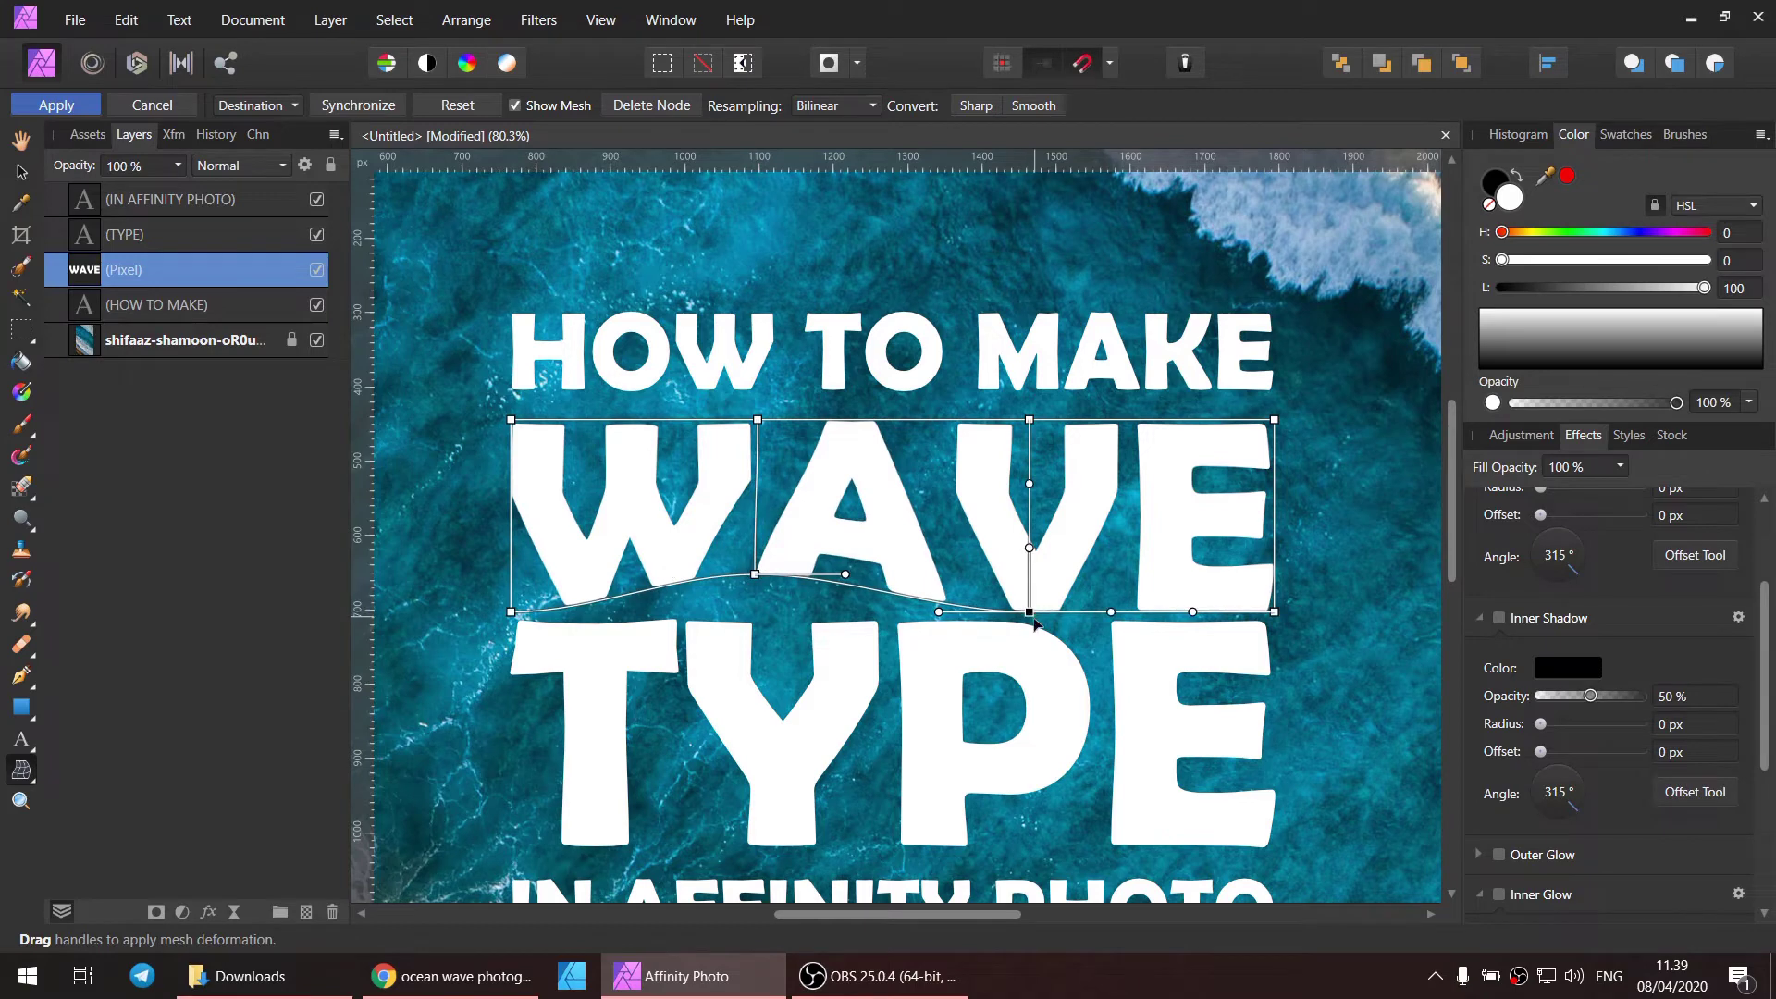
drag(1028, 612, 1033, 643)
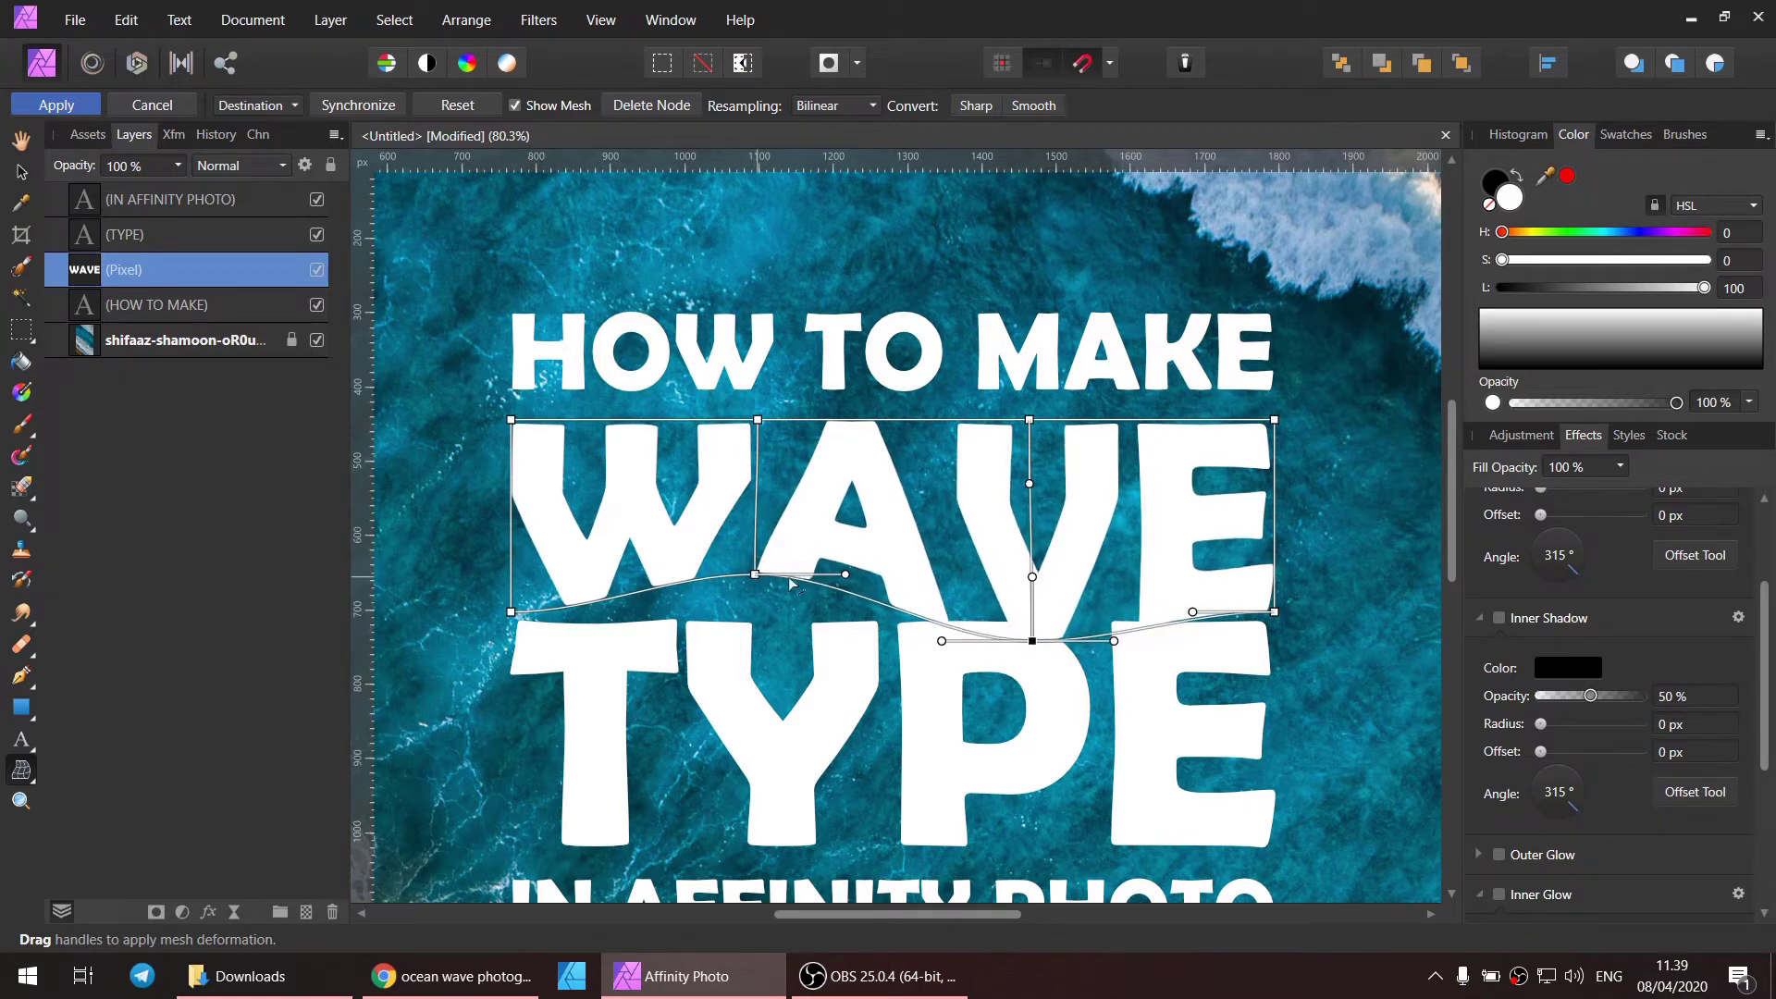
drag(845, 577, 851, 584)
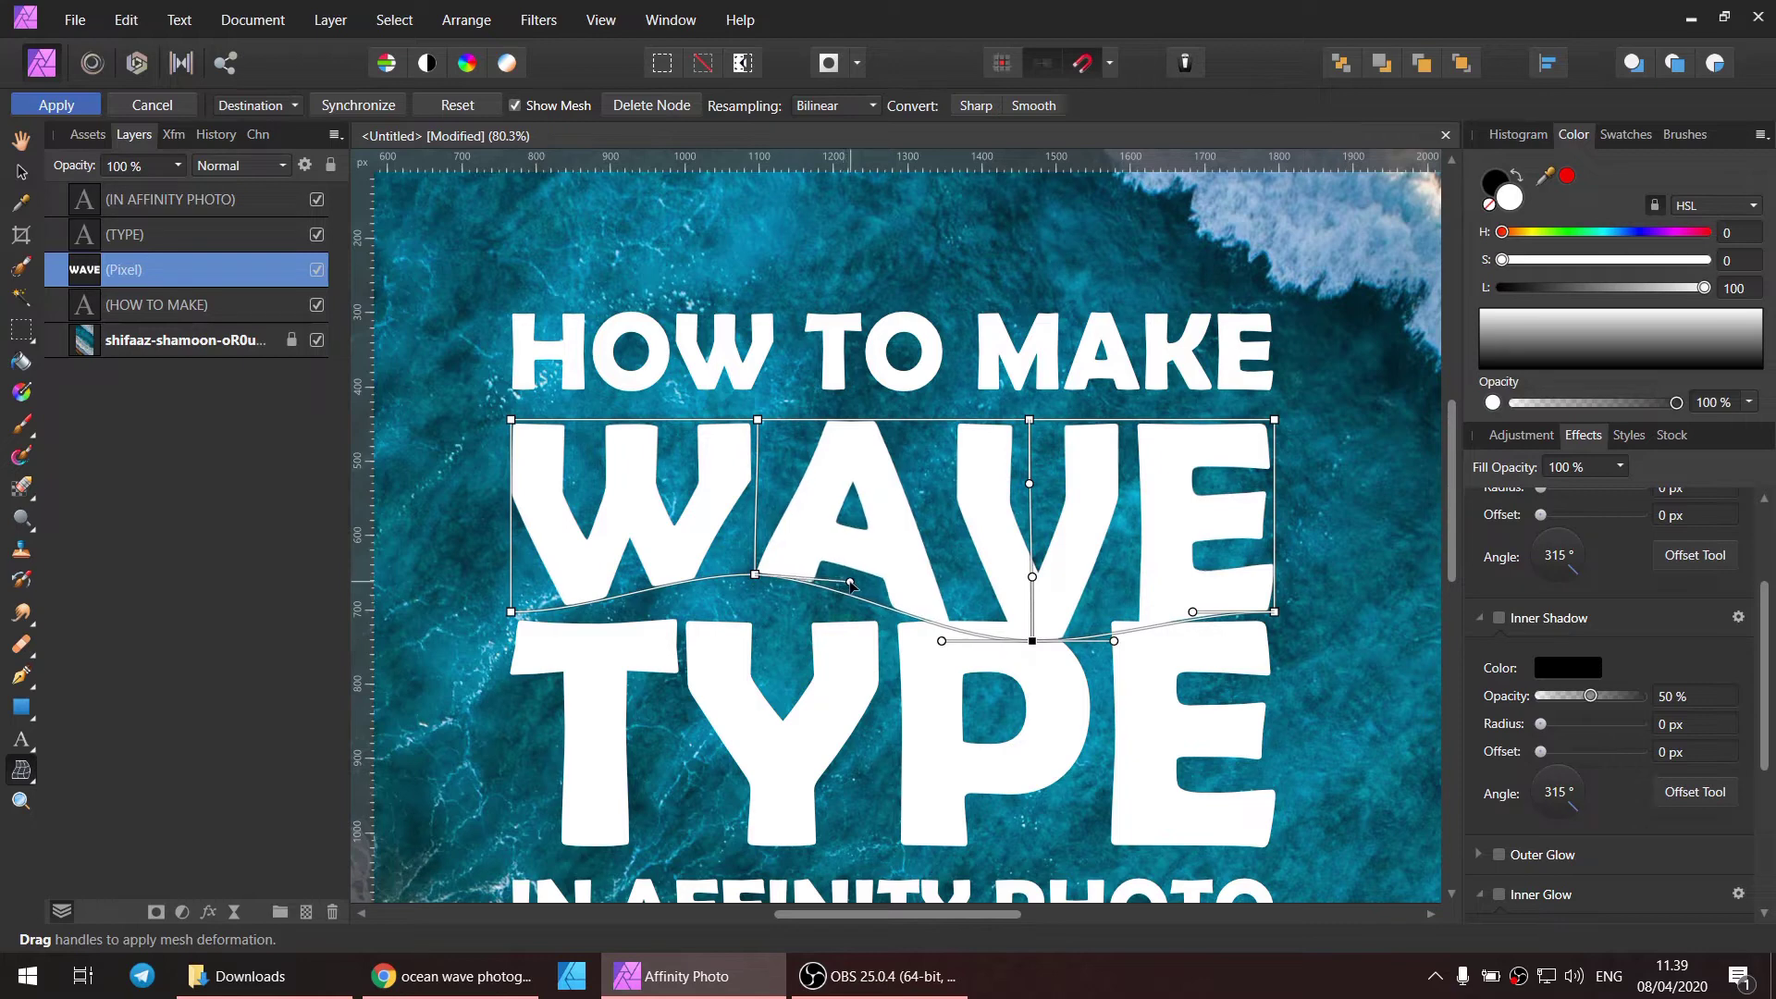
click(755, 575)
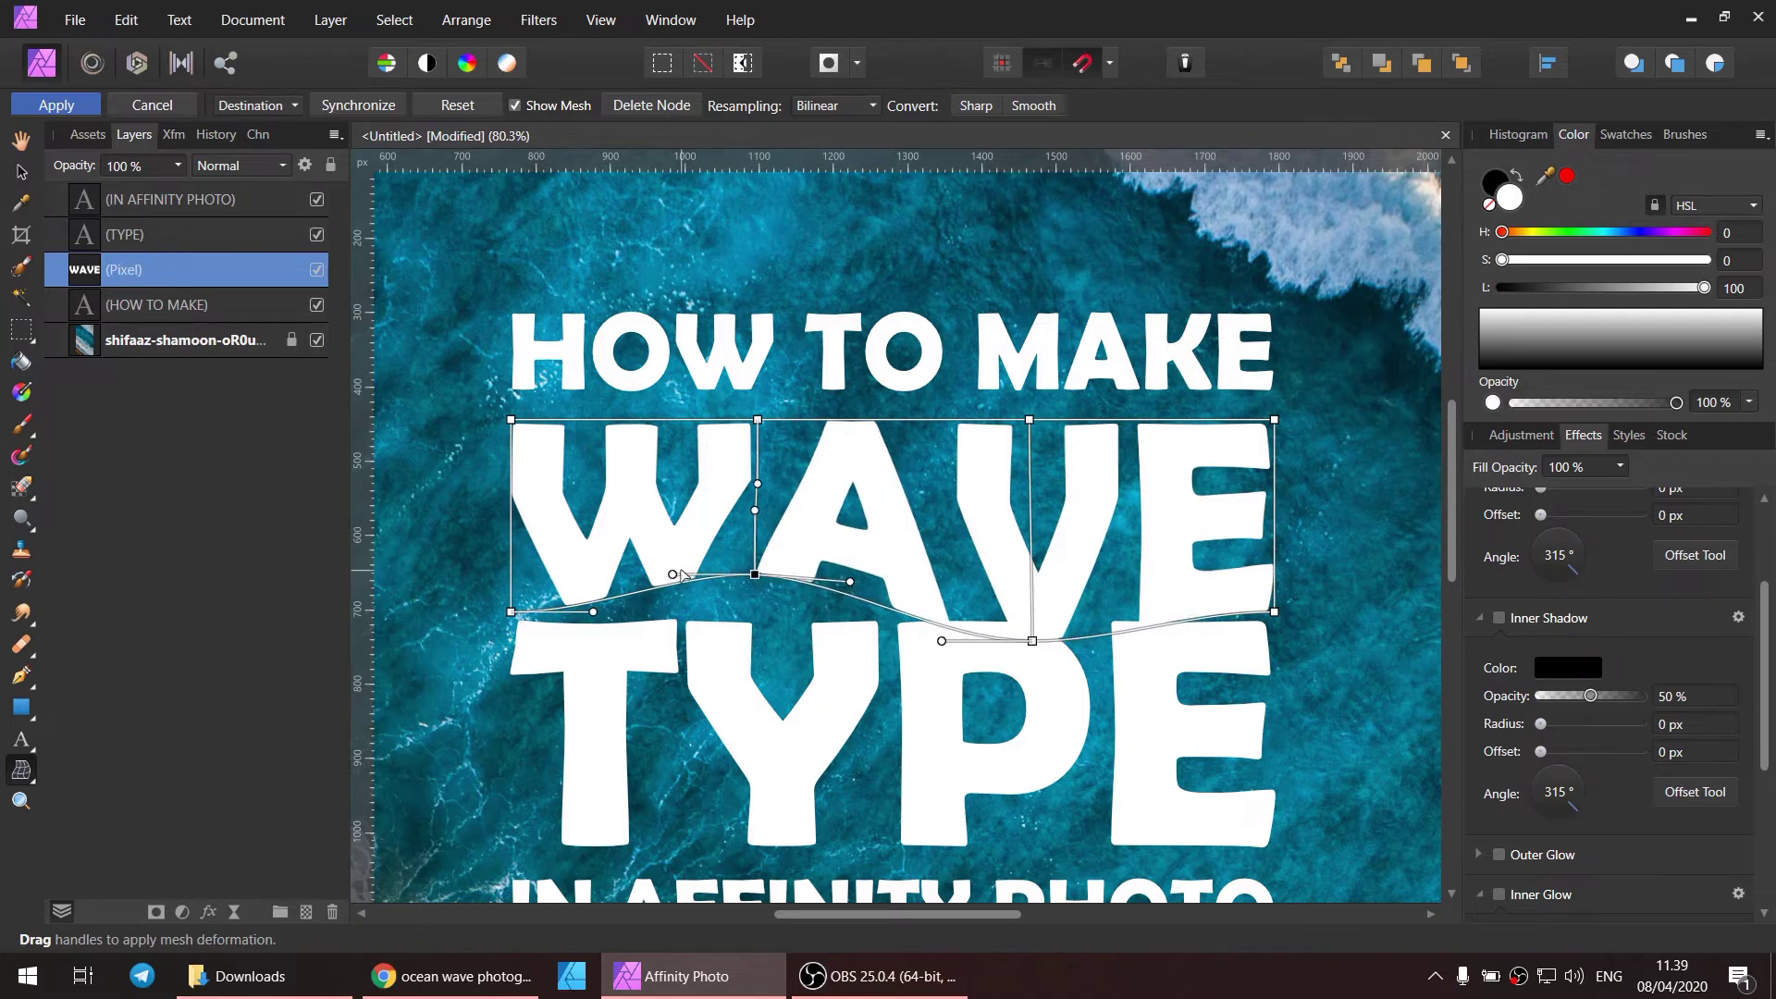
drag(670, 575, 605, 605)
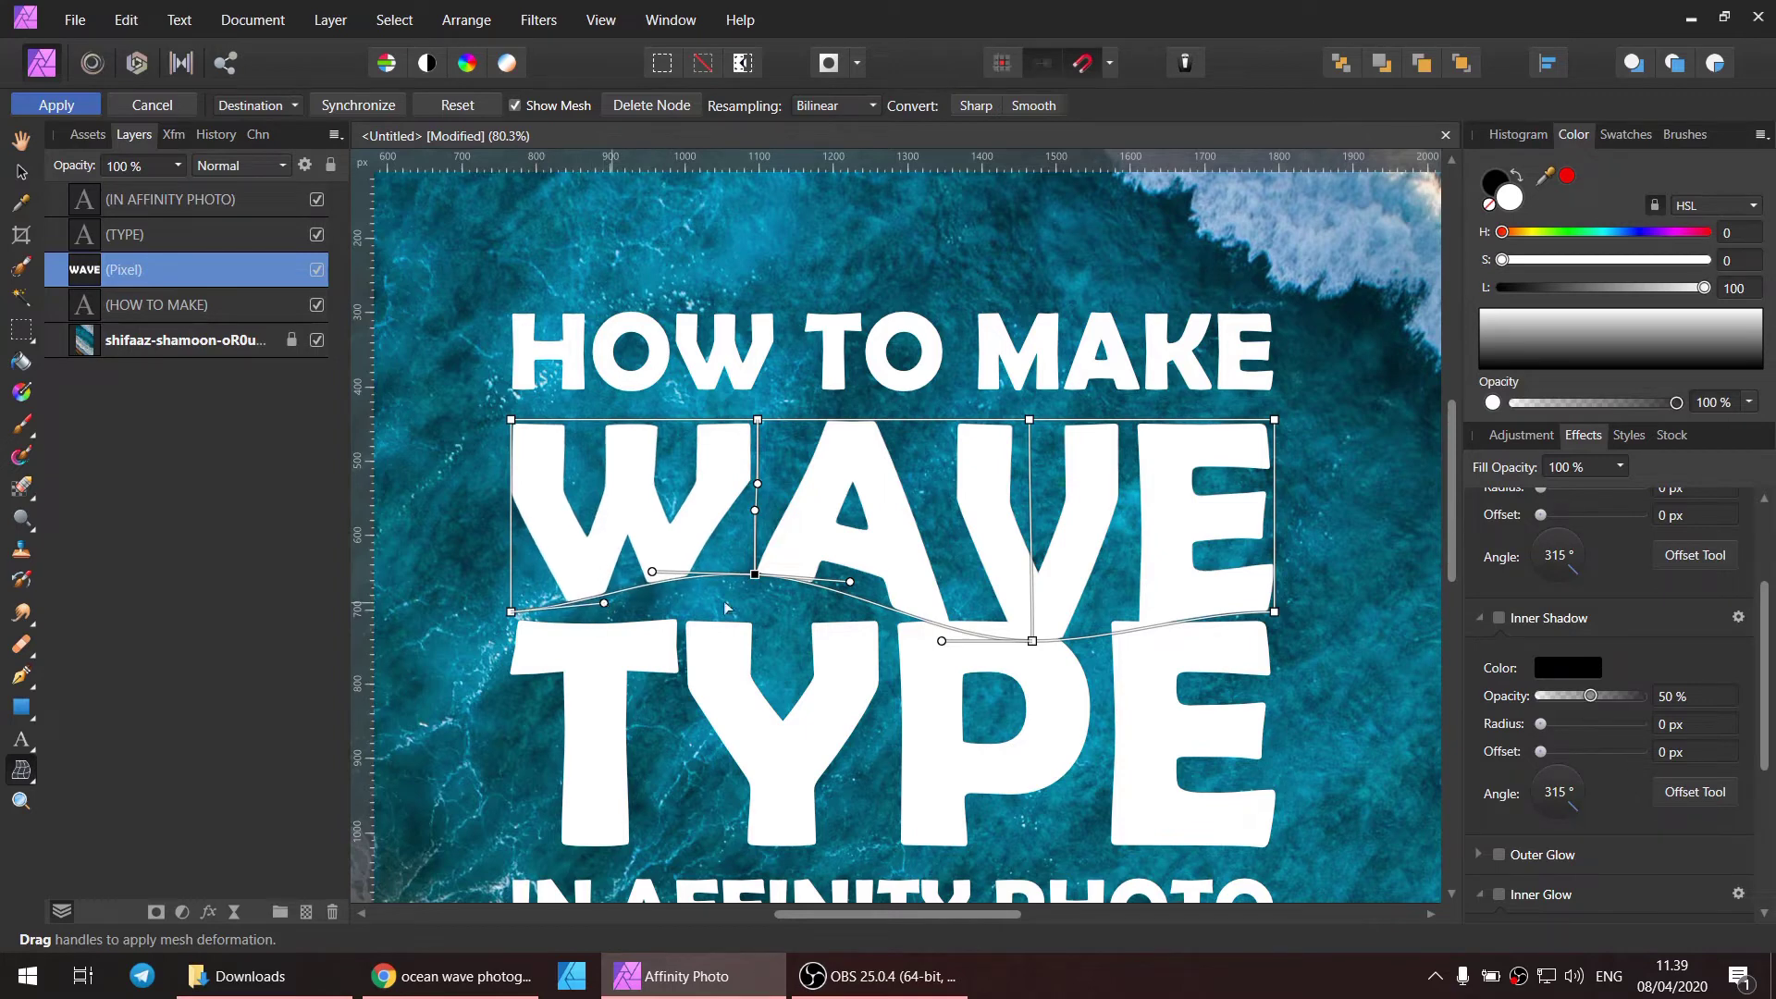
drag(943, 641, 905, 631)
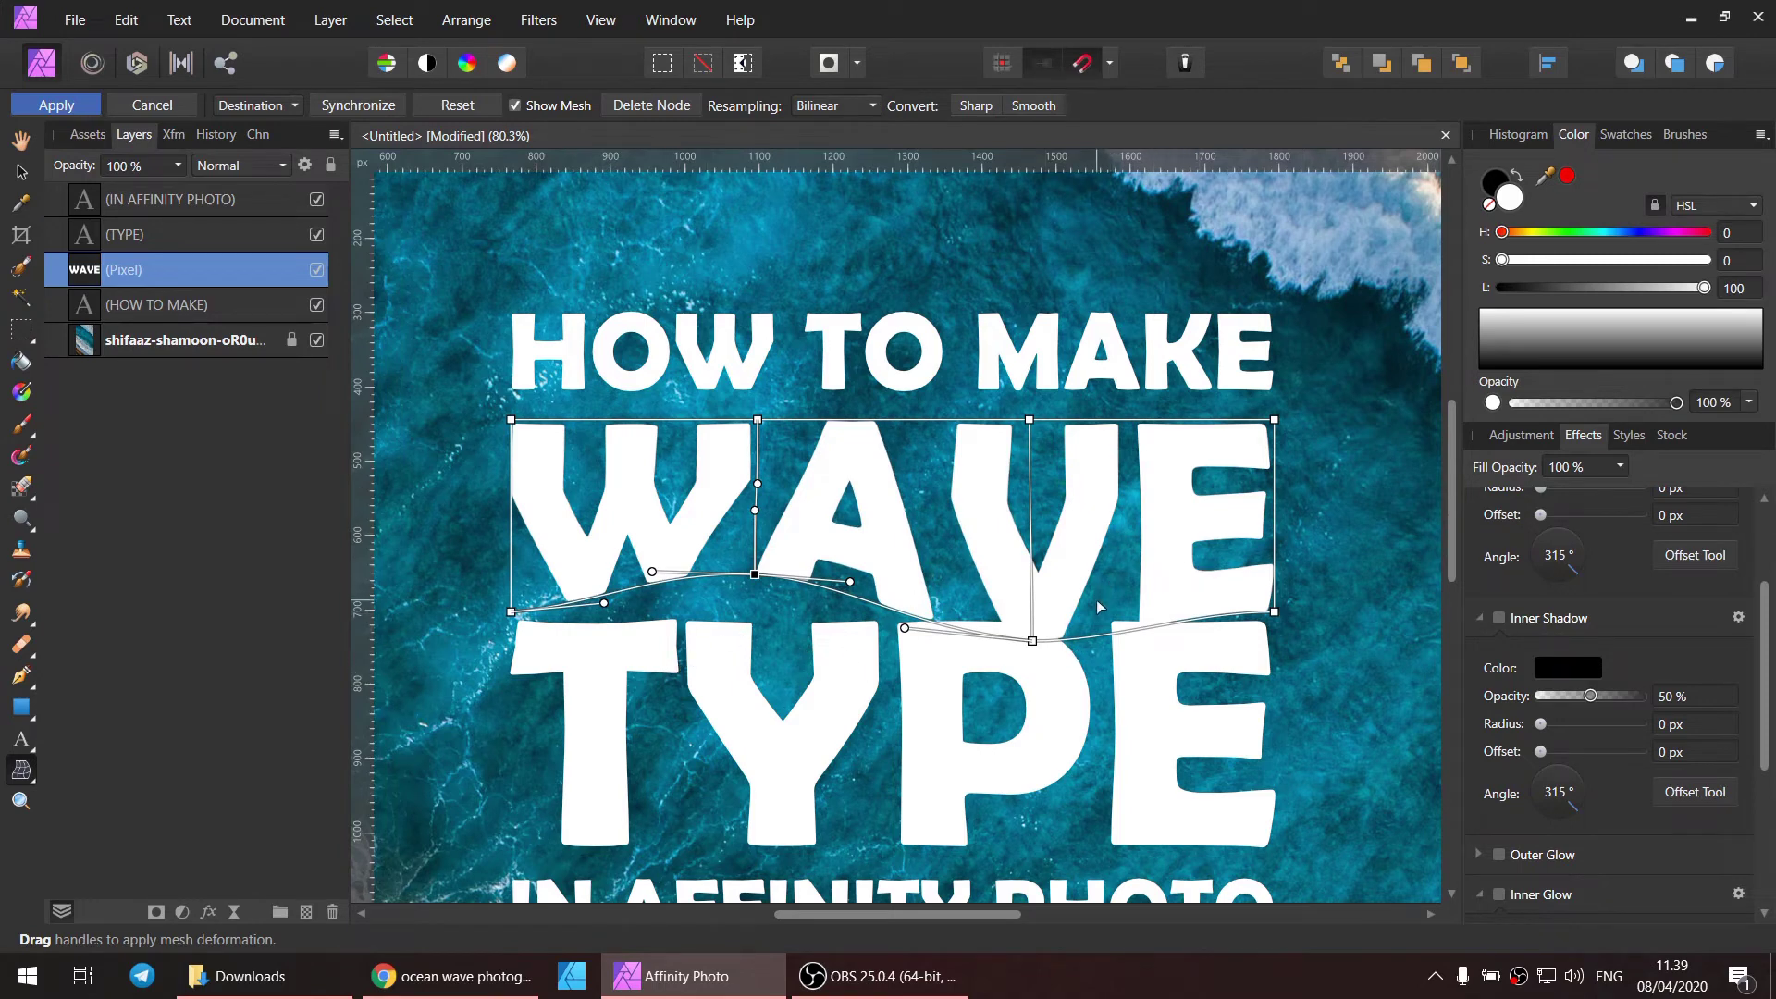
drag(1275, 612, 1276, 603)
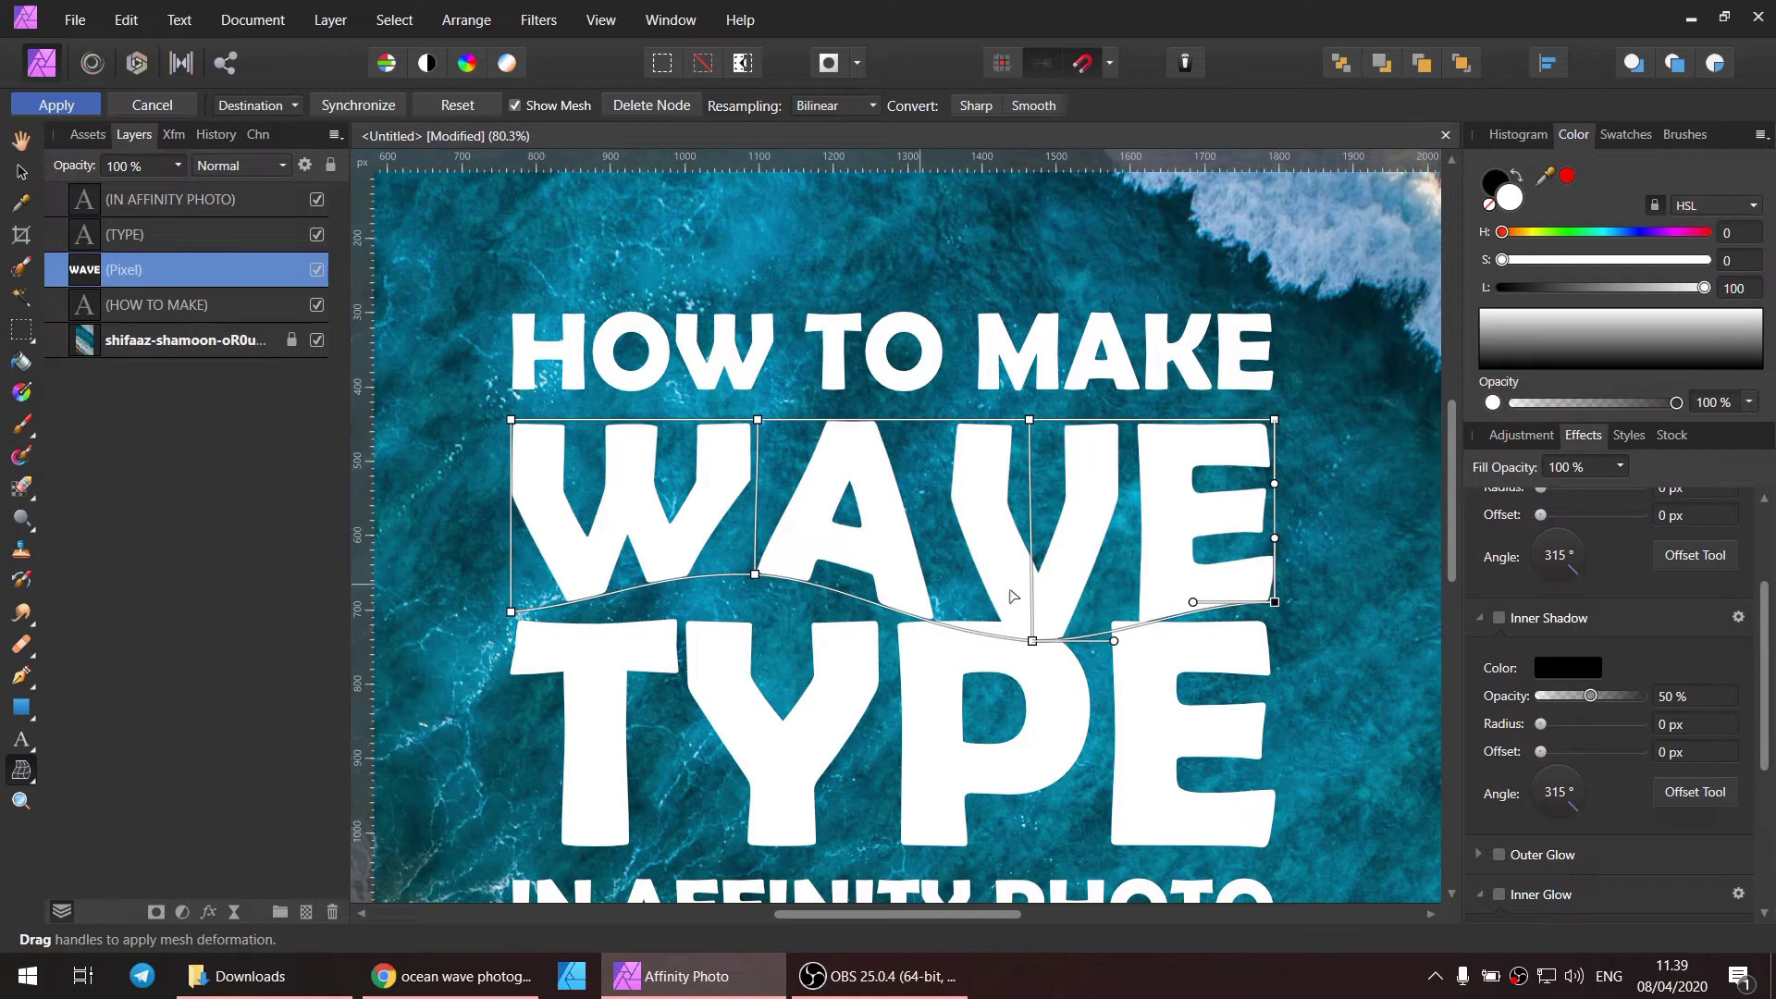
click(22, 174)
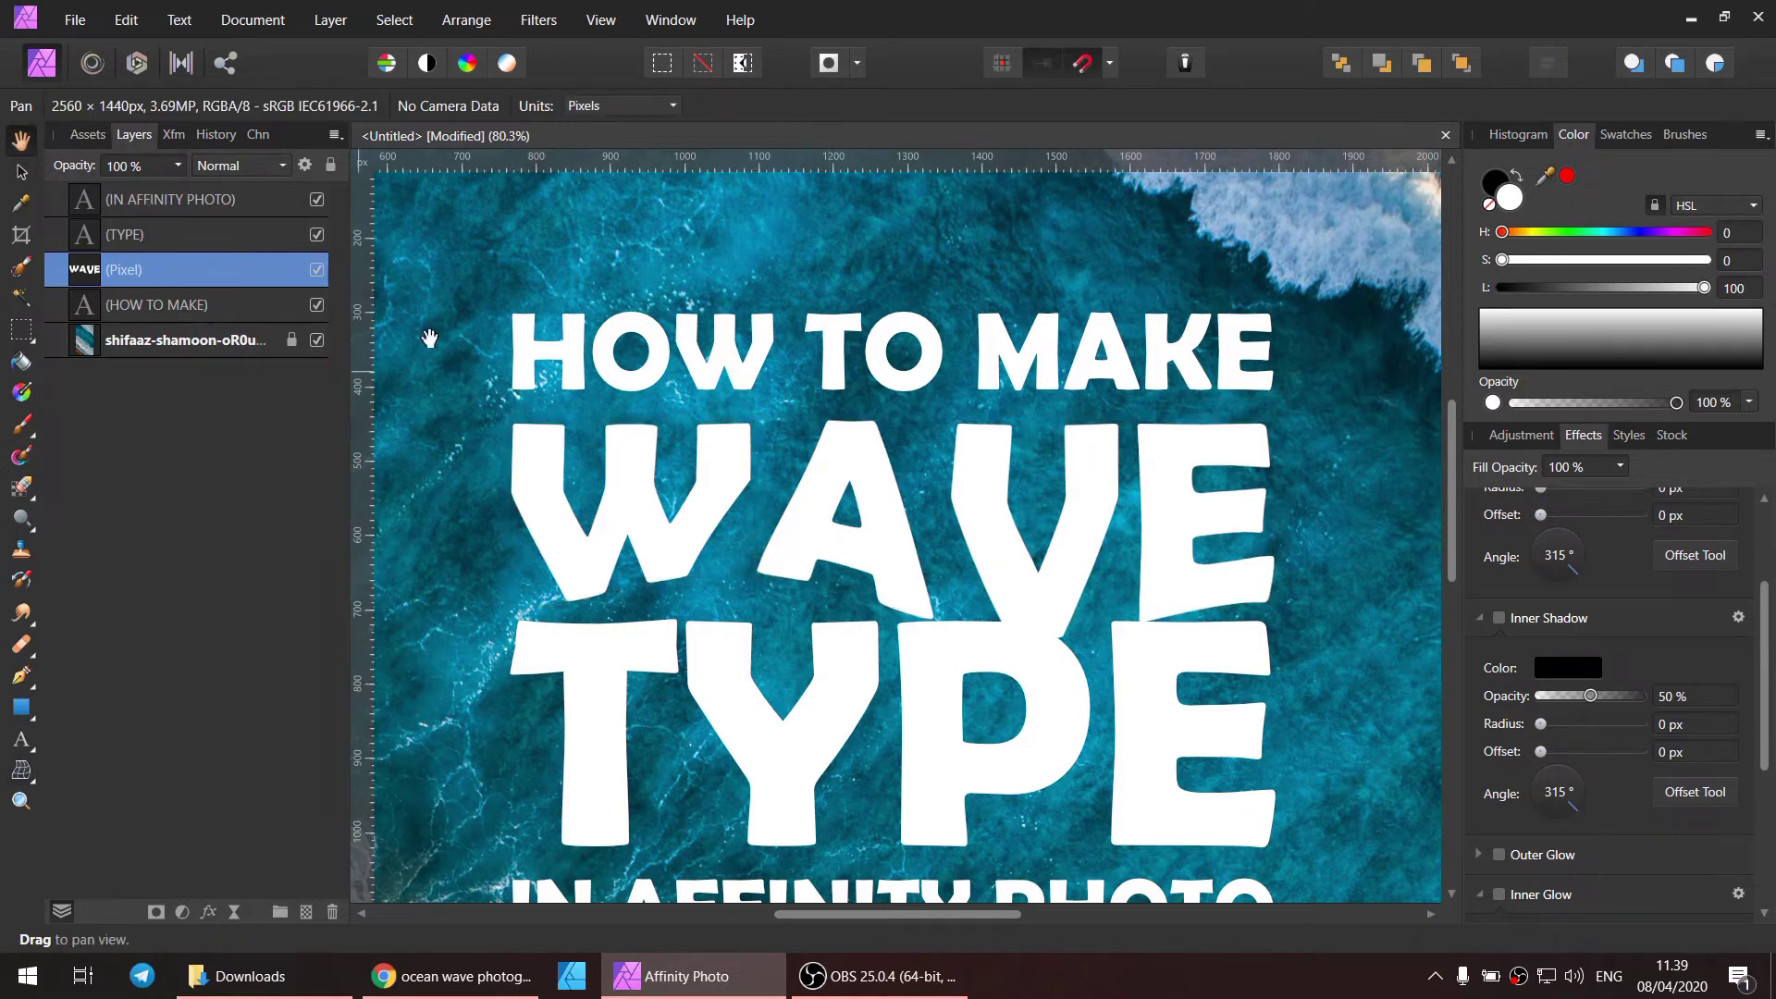
Step: Split TYPE's mesh between T/Y and P/E, raising the top near Y and lowering it near P and E
click(723, 708)
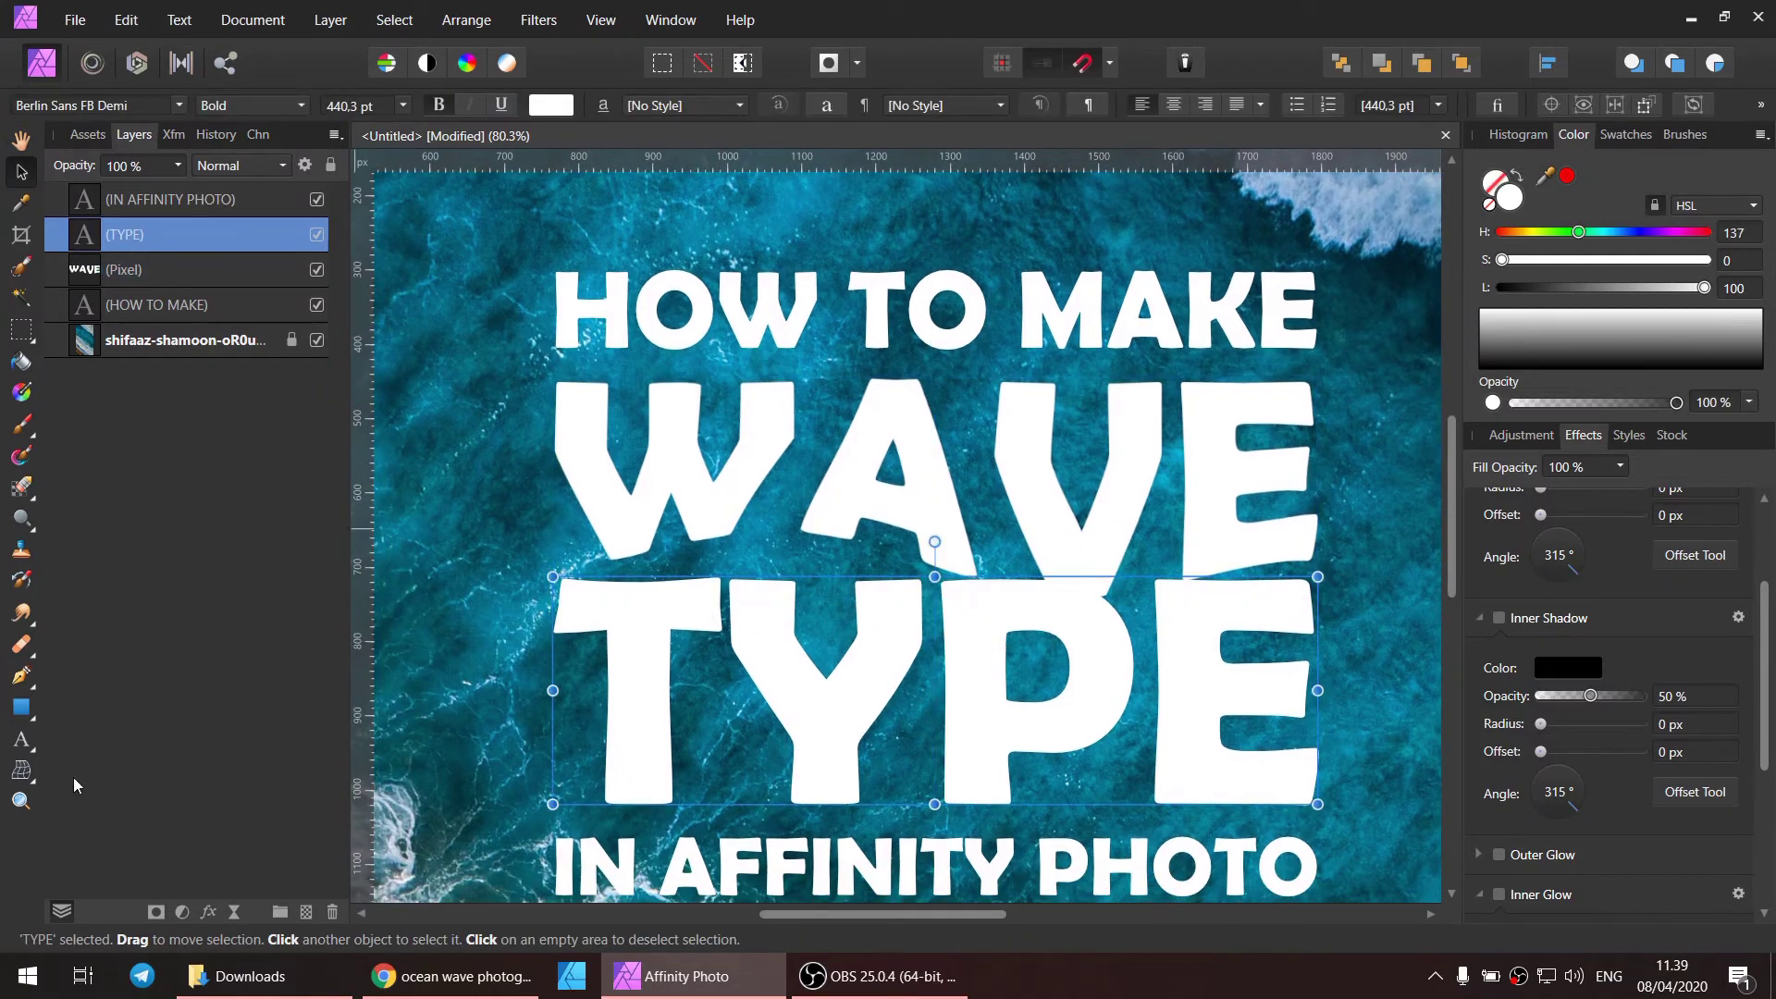
click(22, 769)
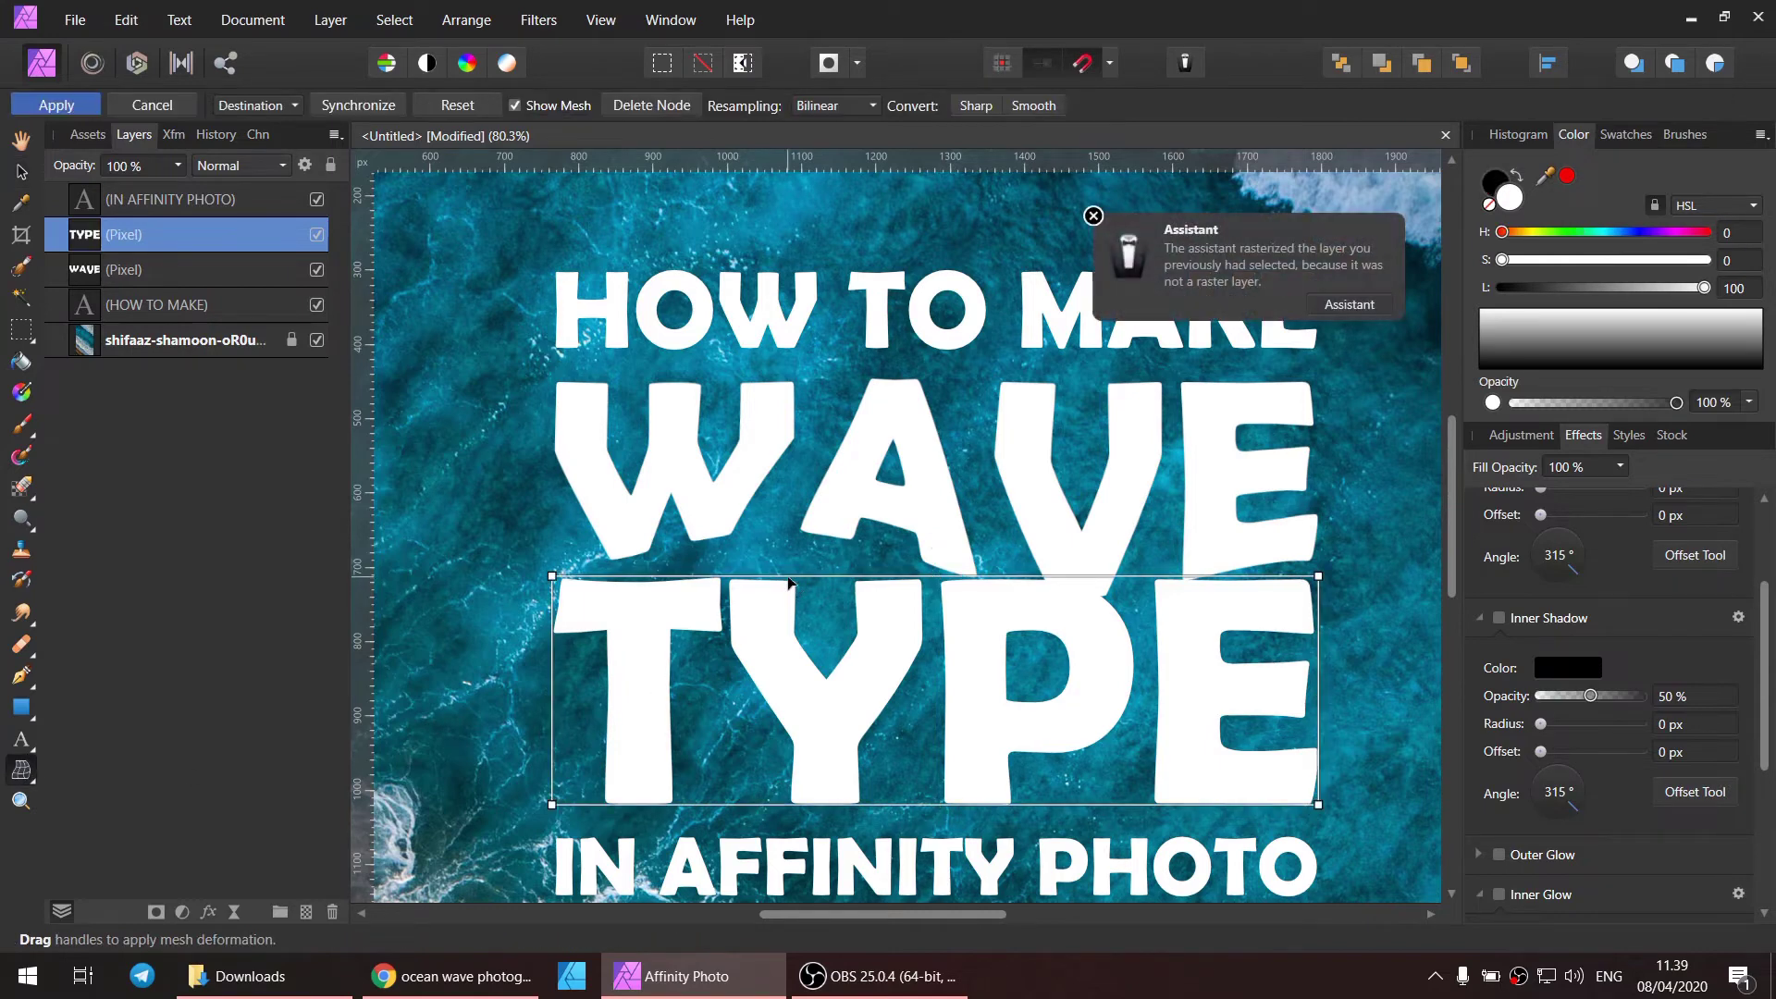
click(788, 576)
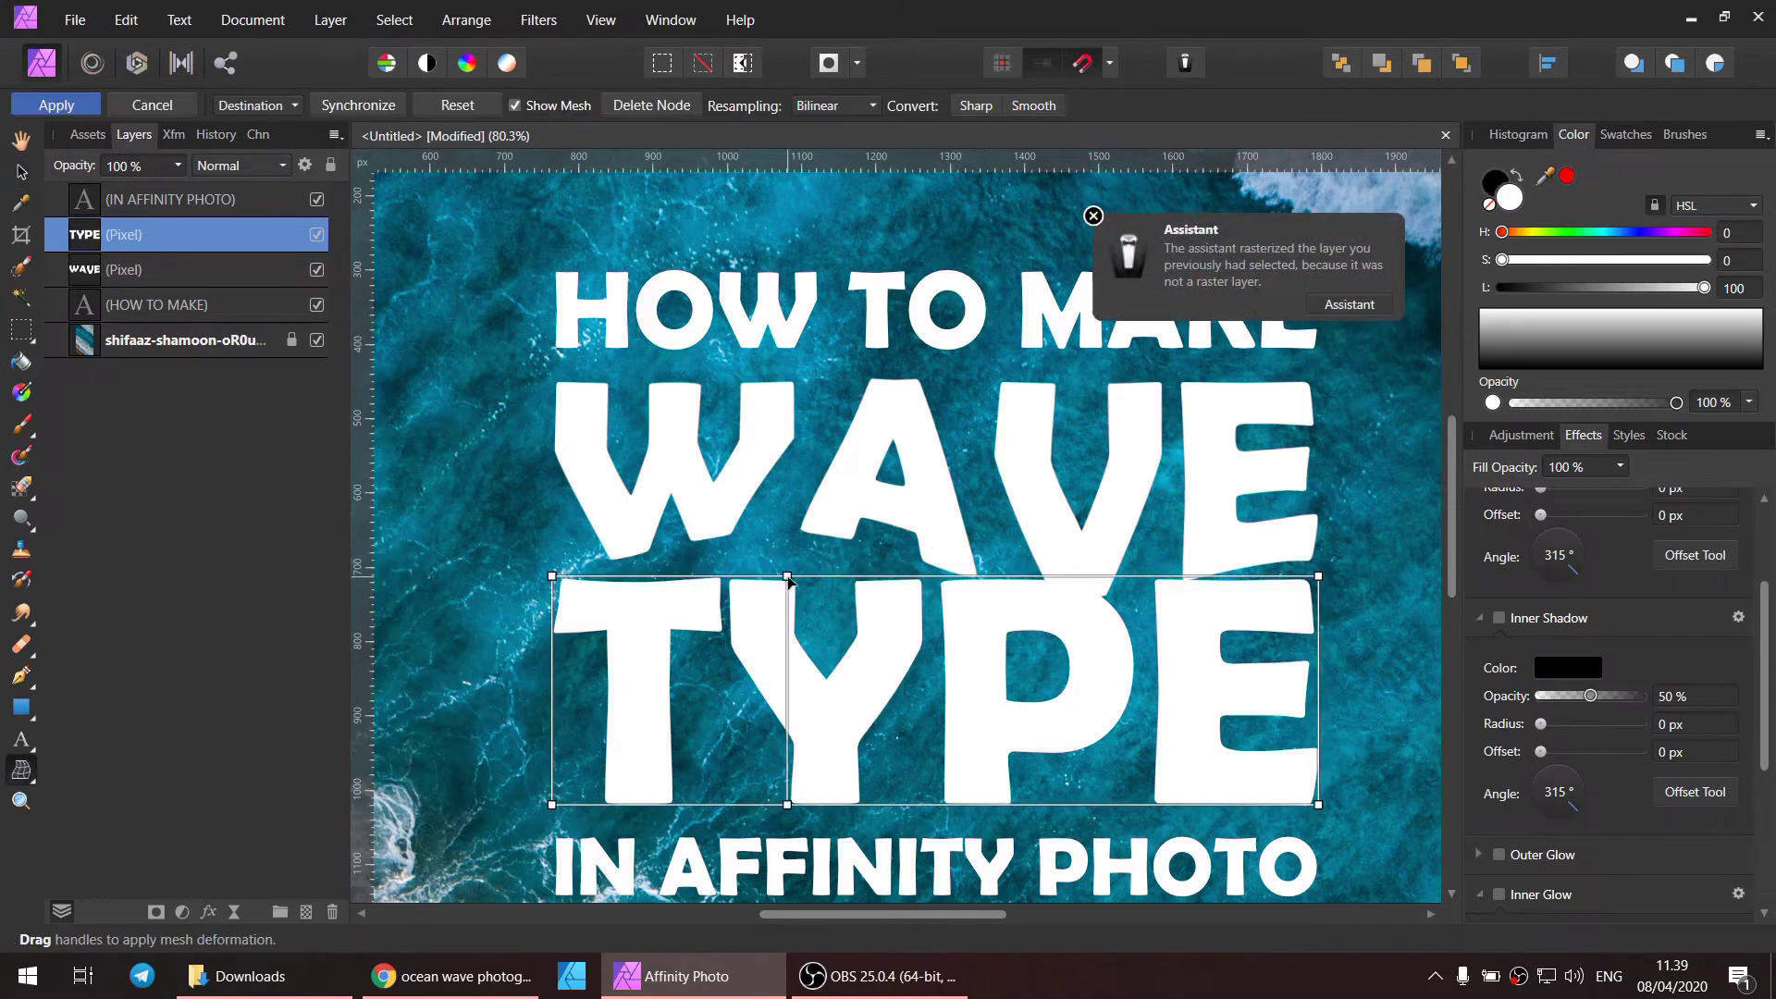
click(1082, 576)
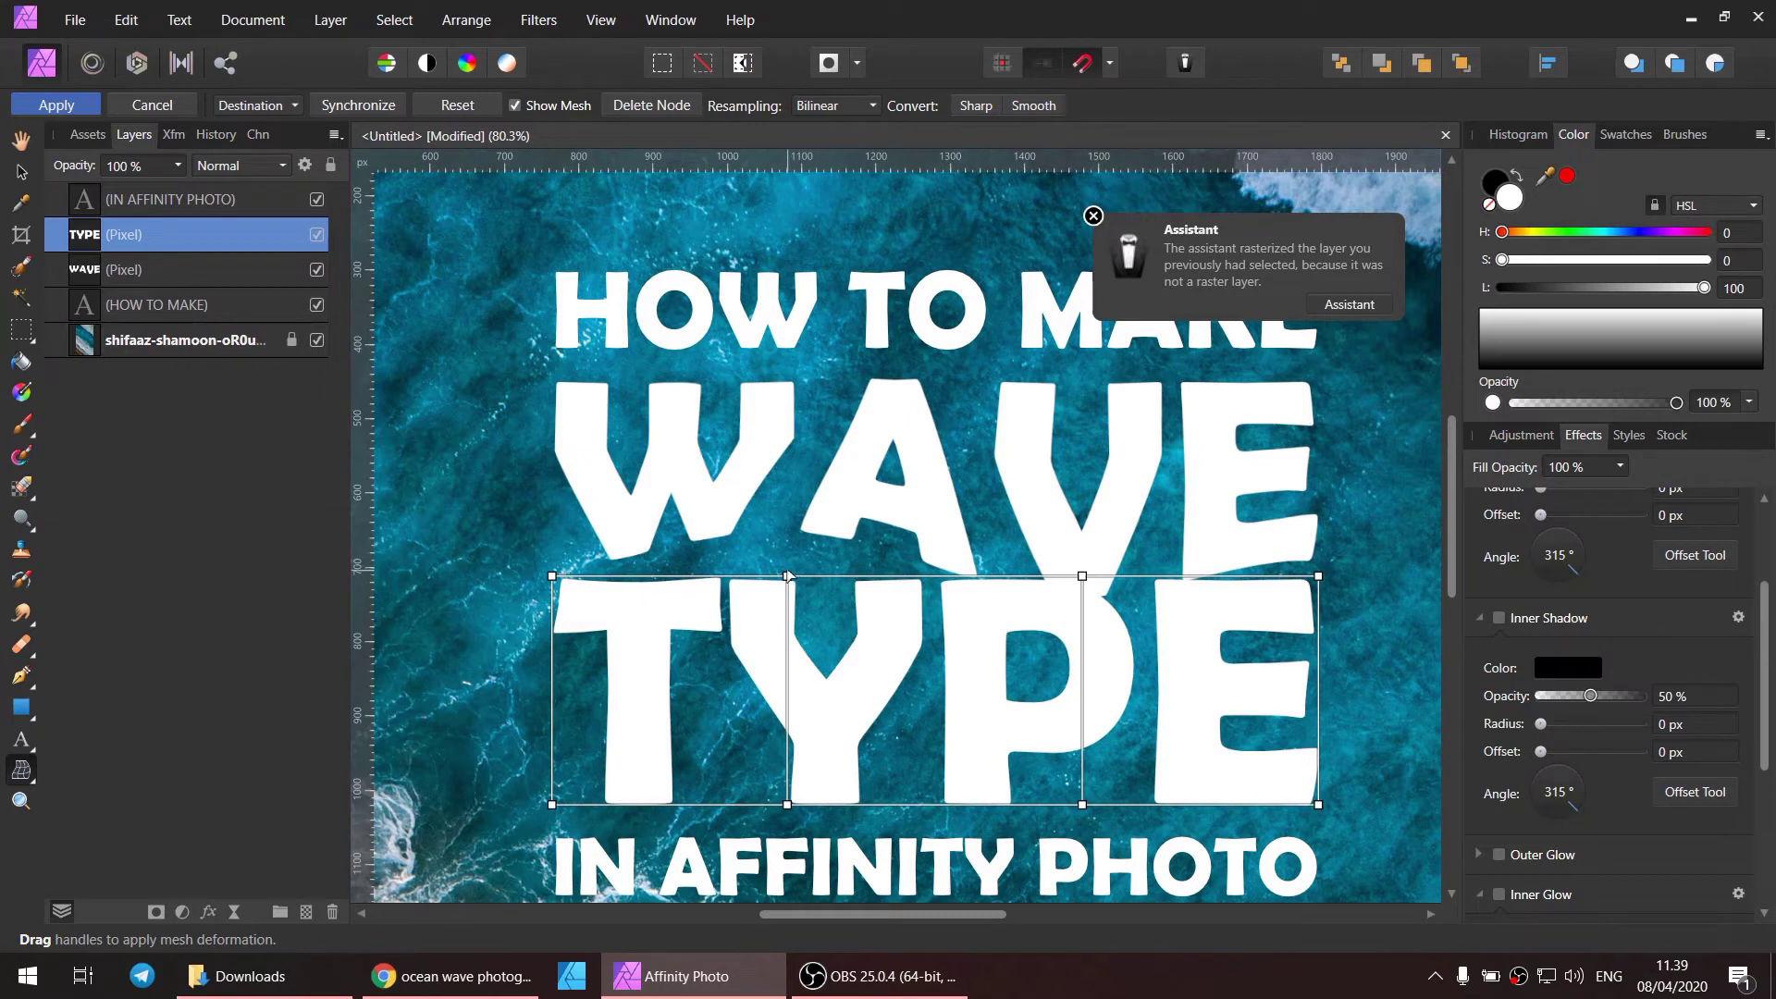
drag(788, 576, 782, 552)
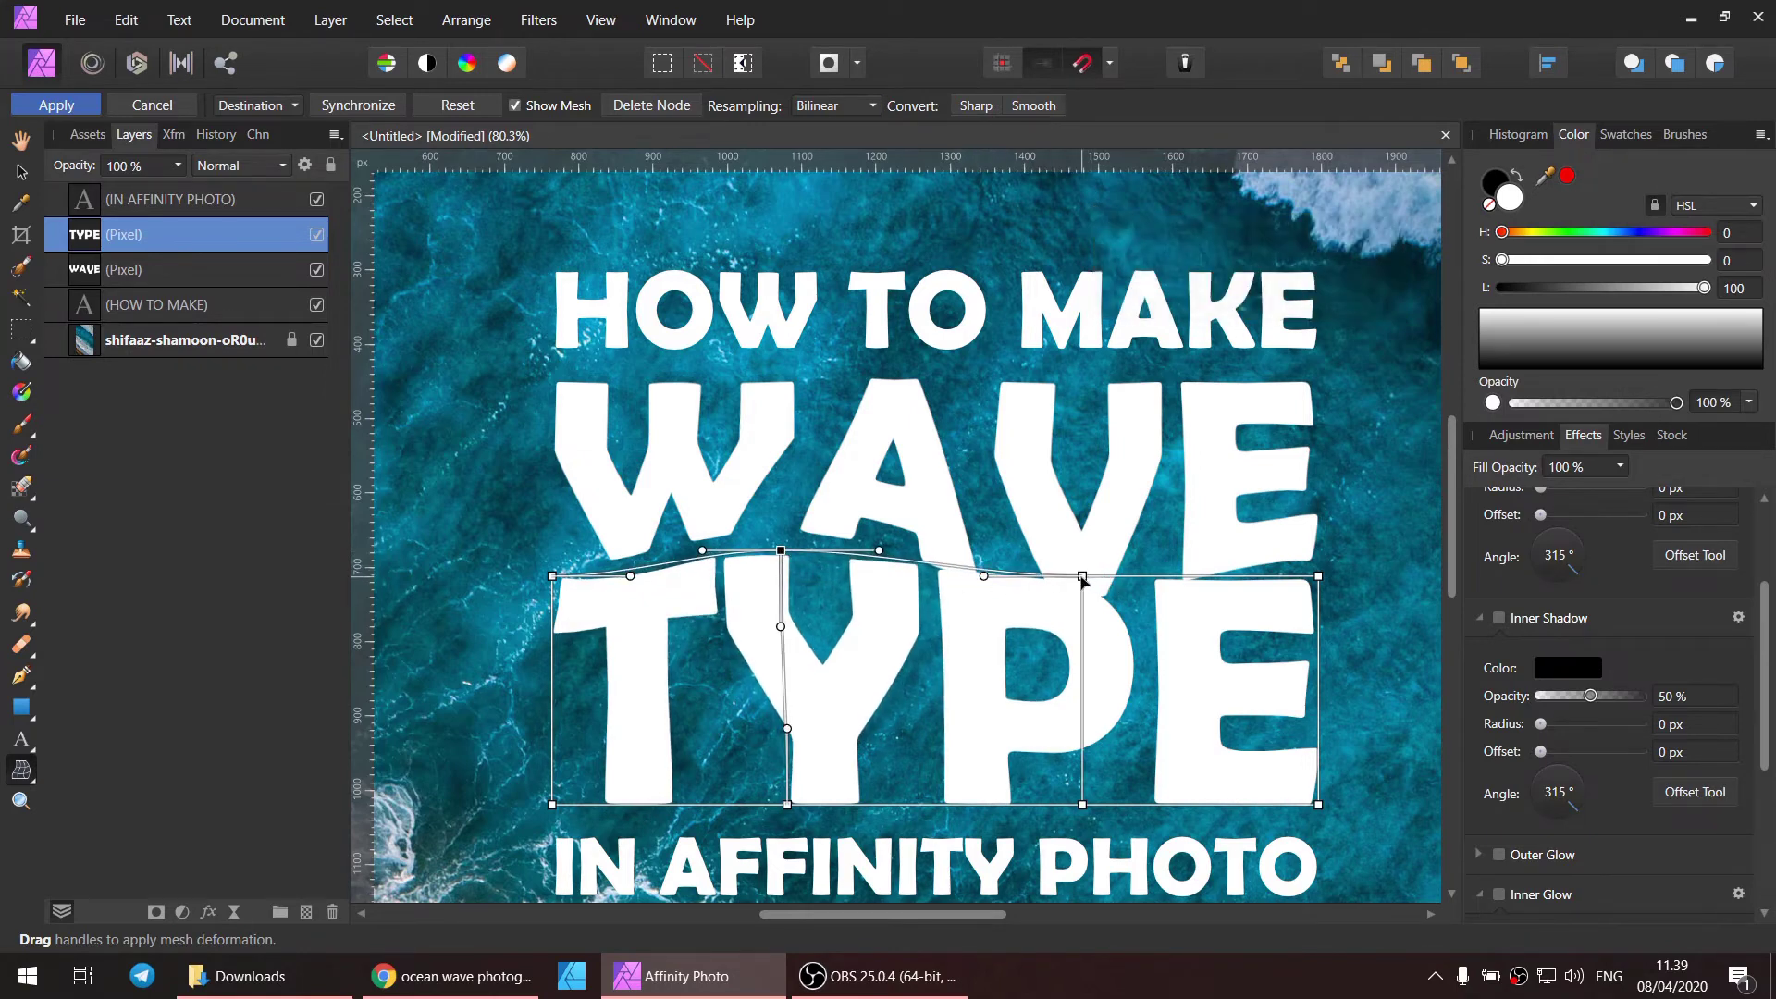
drag(1082, 577, 1087, 606)
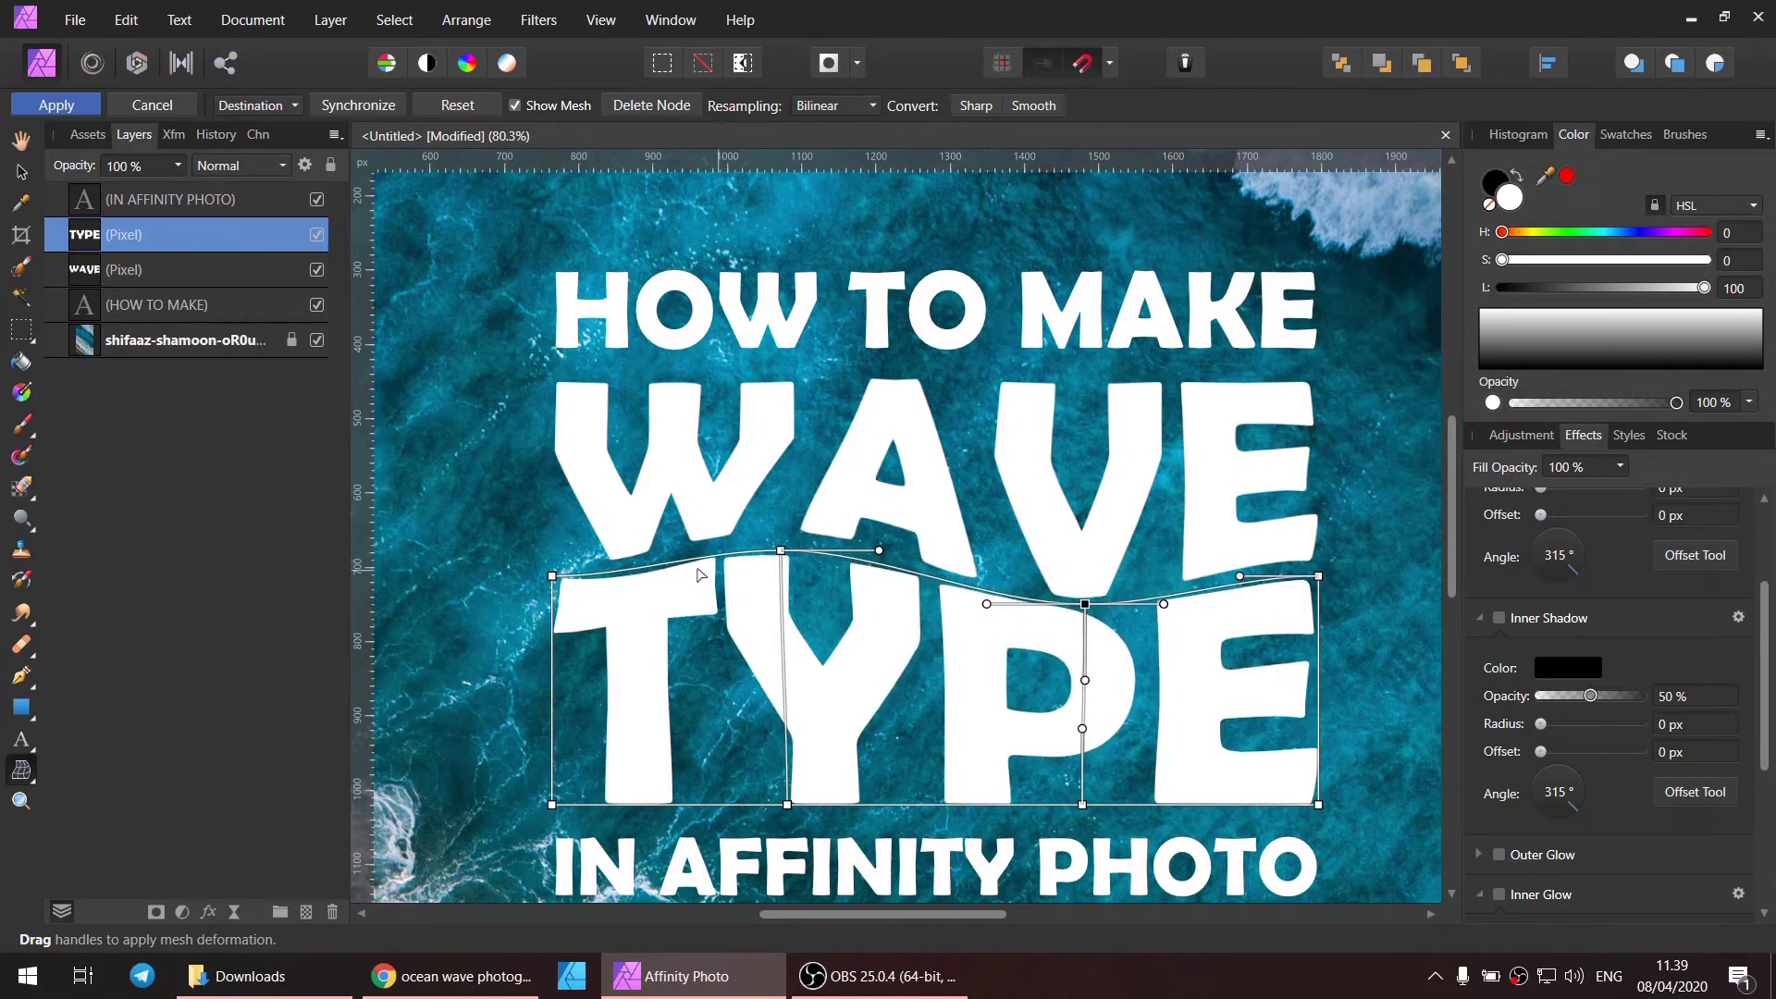
Step: Pull TYPE's mesh point down further to deepen its wave curve under WAVE
click(553, 577)
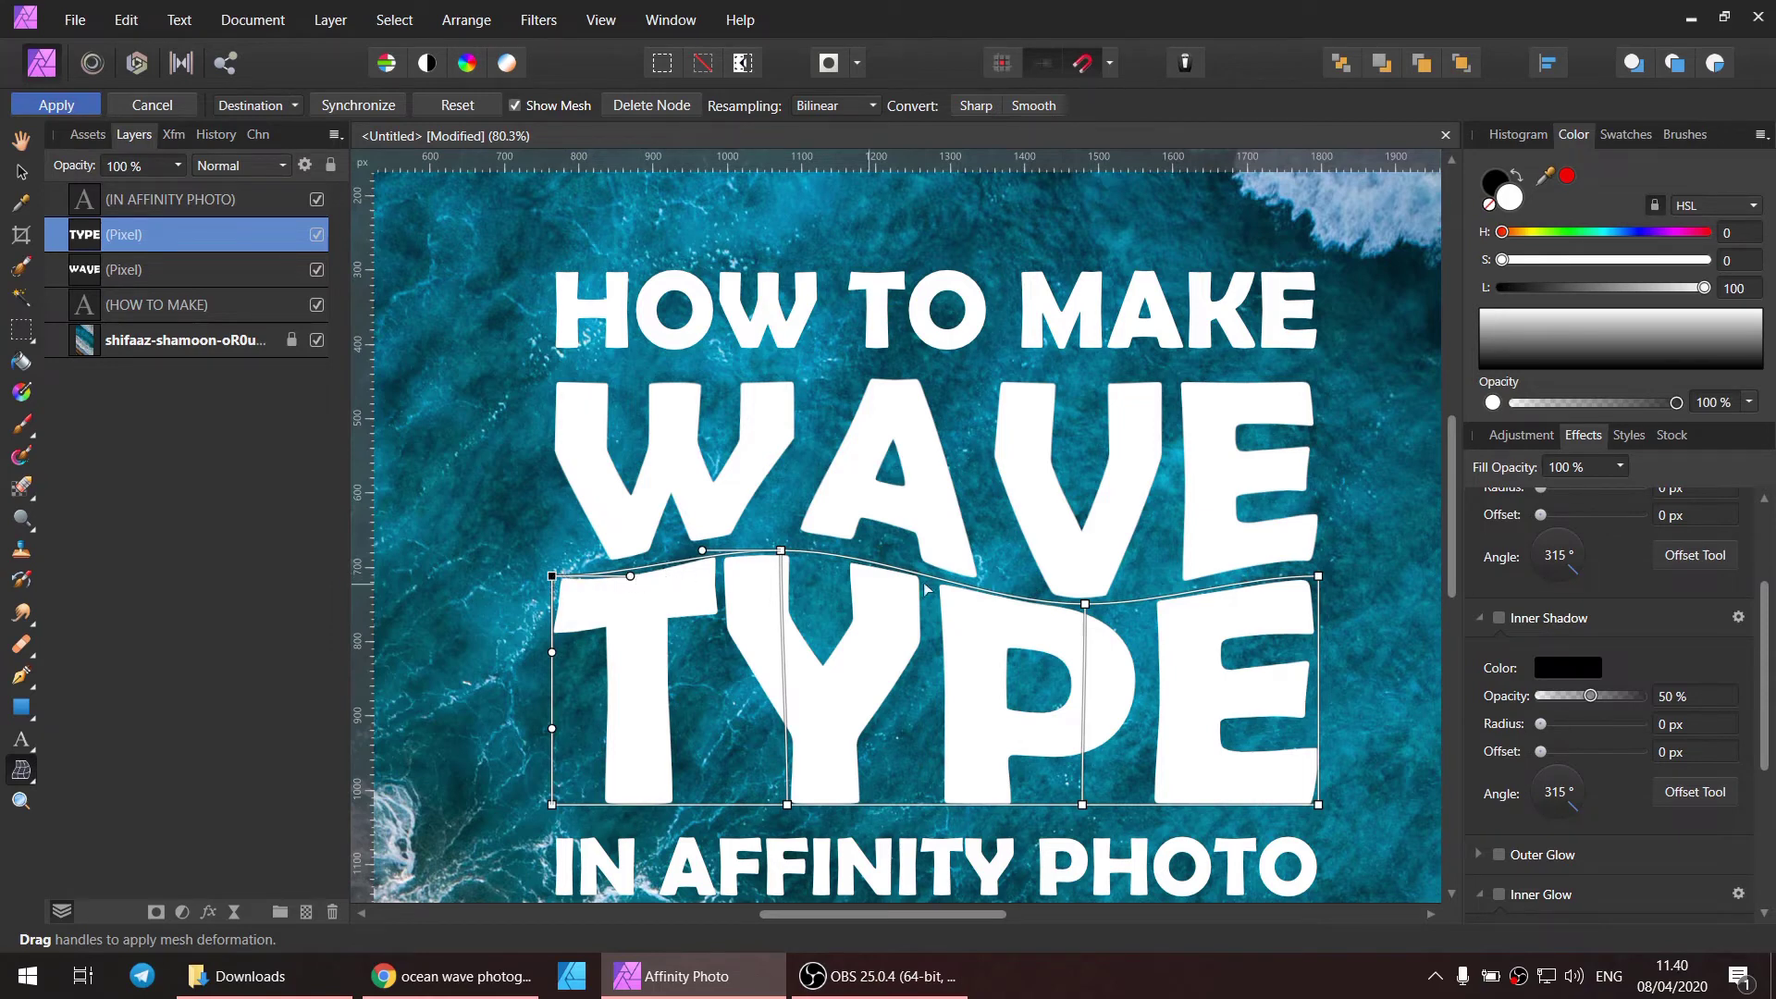
drag(1084, 605, 1087, 612)
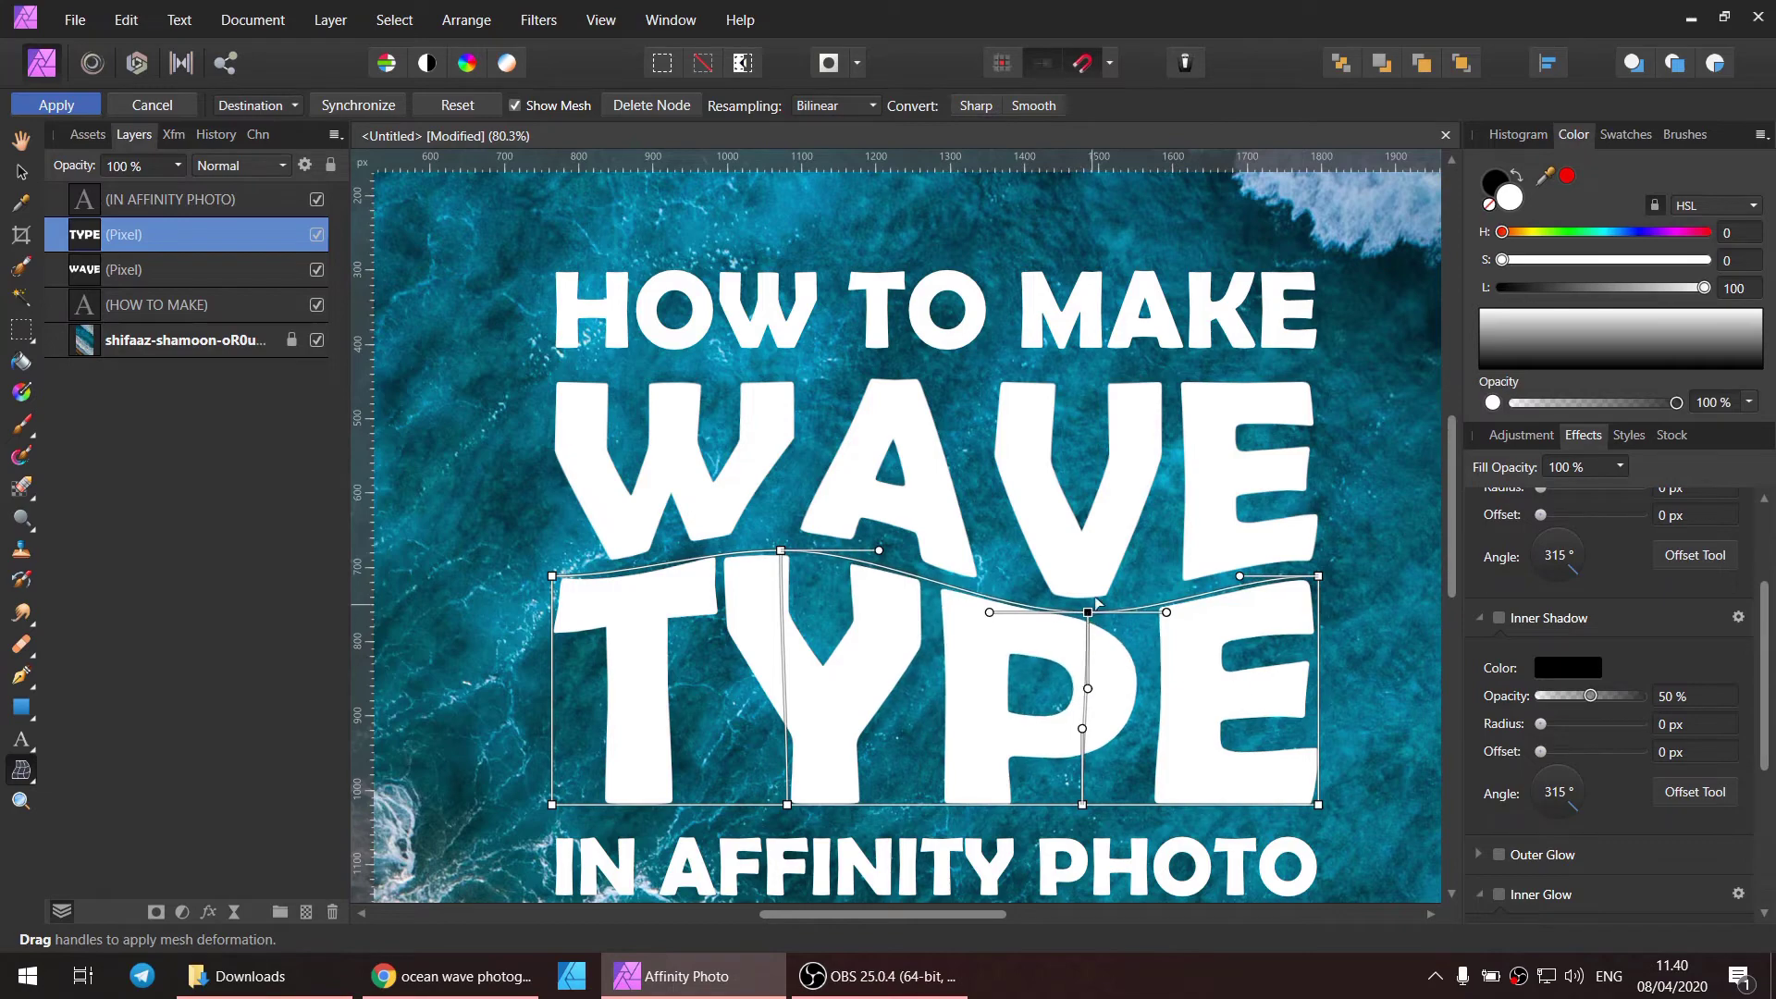
scroll(1148, 588, down, 2)
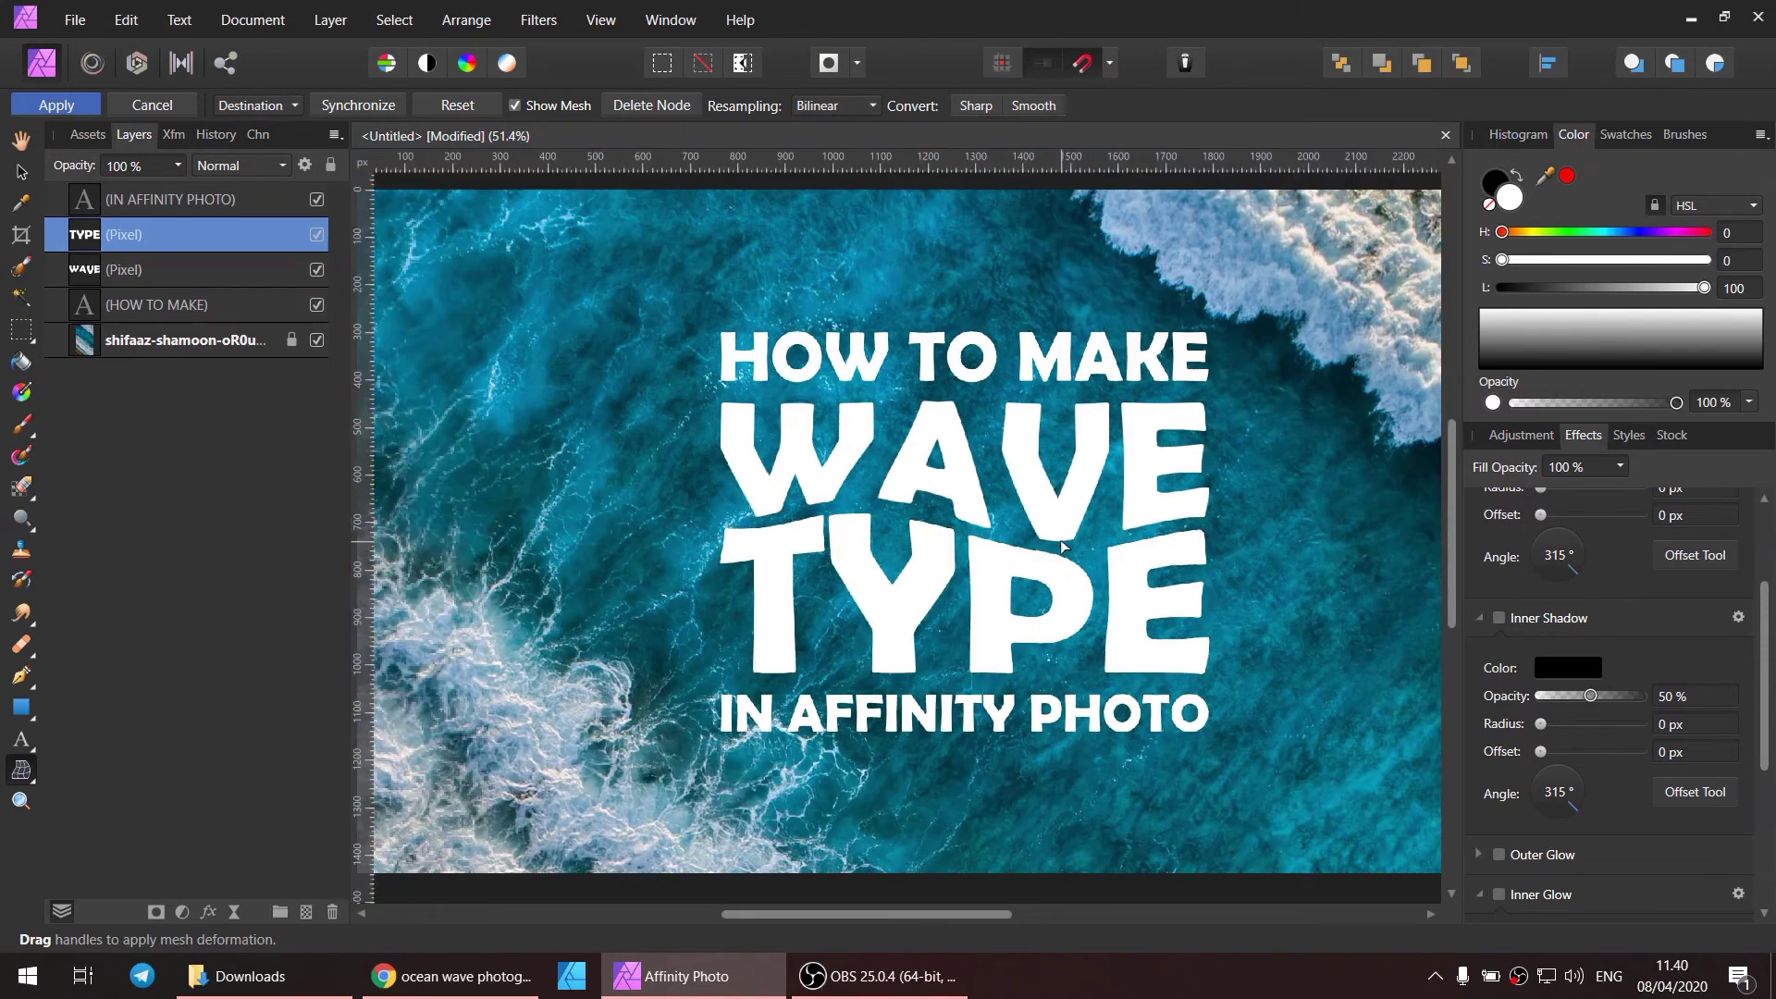
scroll(1062, 544, down, 1)
scroll(1064, 545, up, 2)
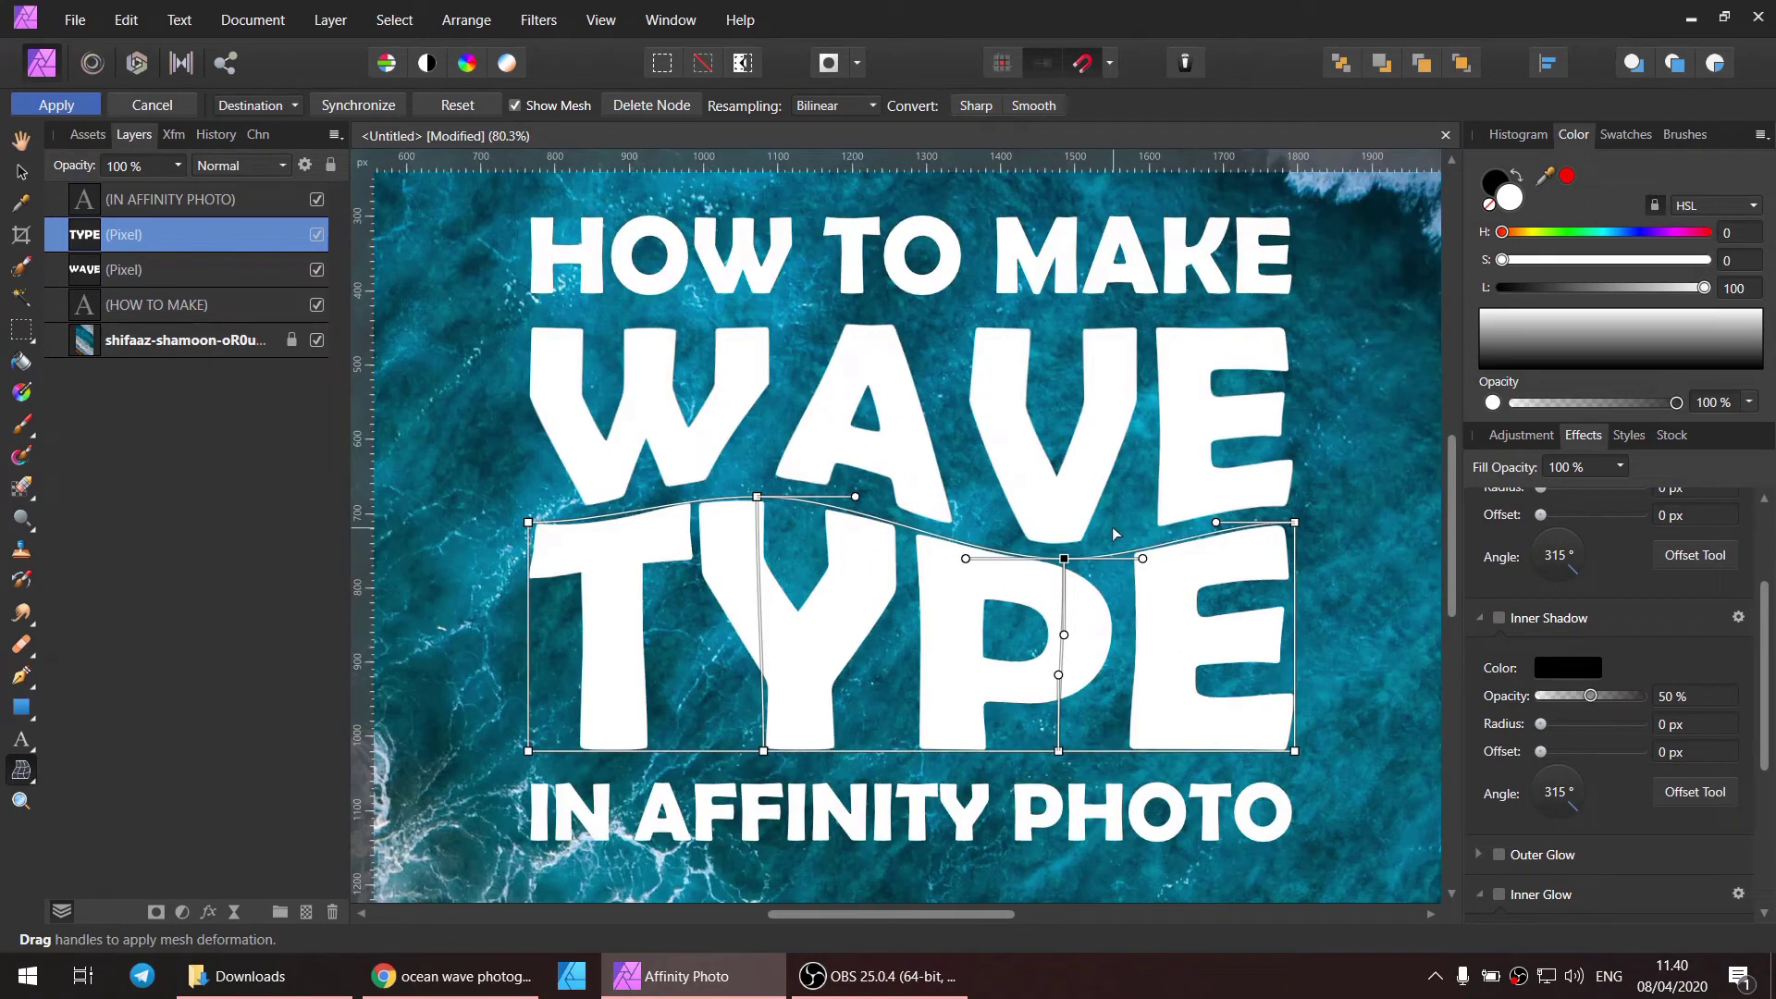
Step: Commit the mesh warp on TYPE
click(20, 139)
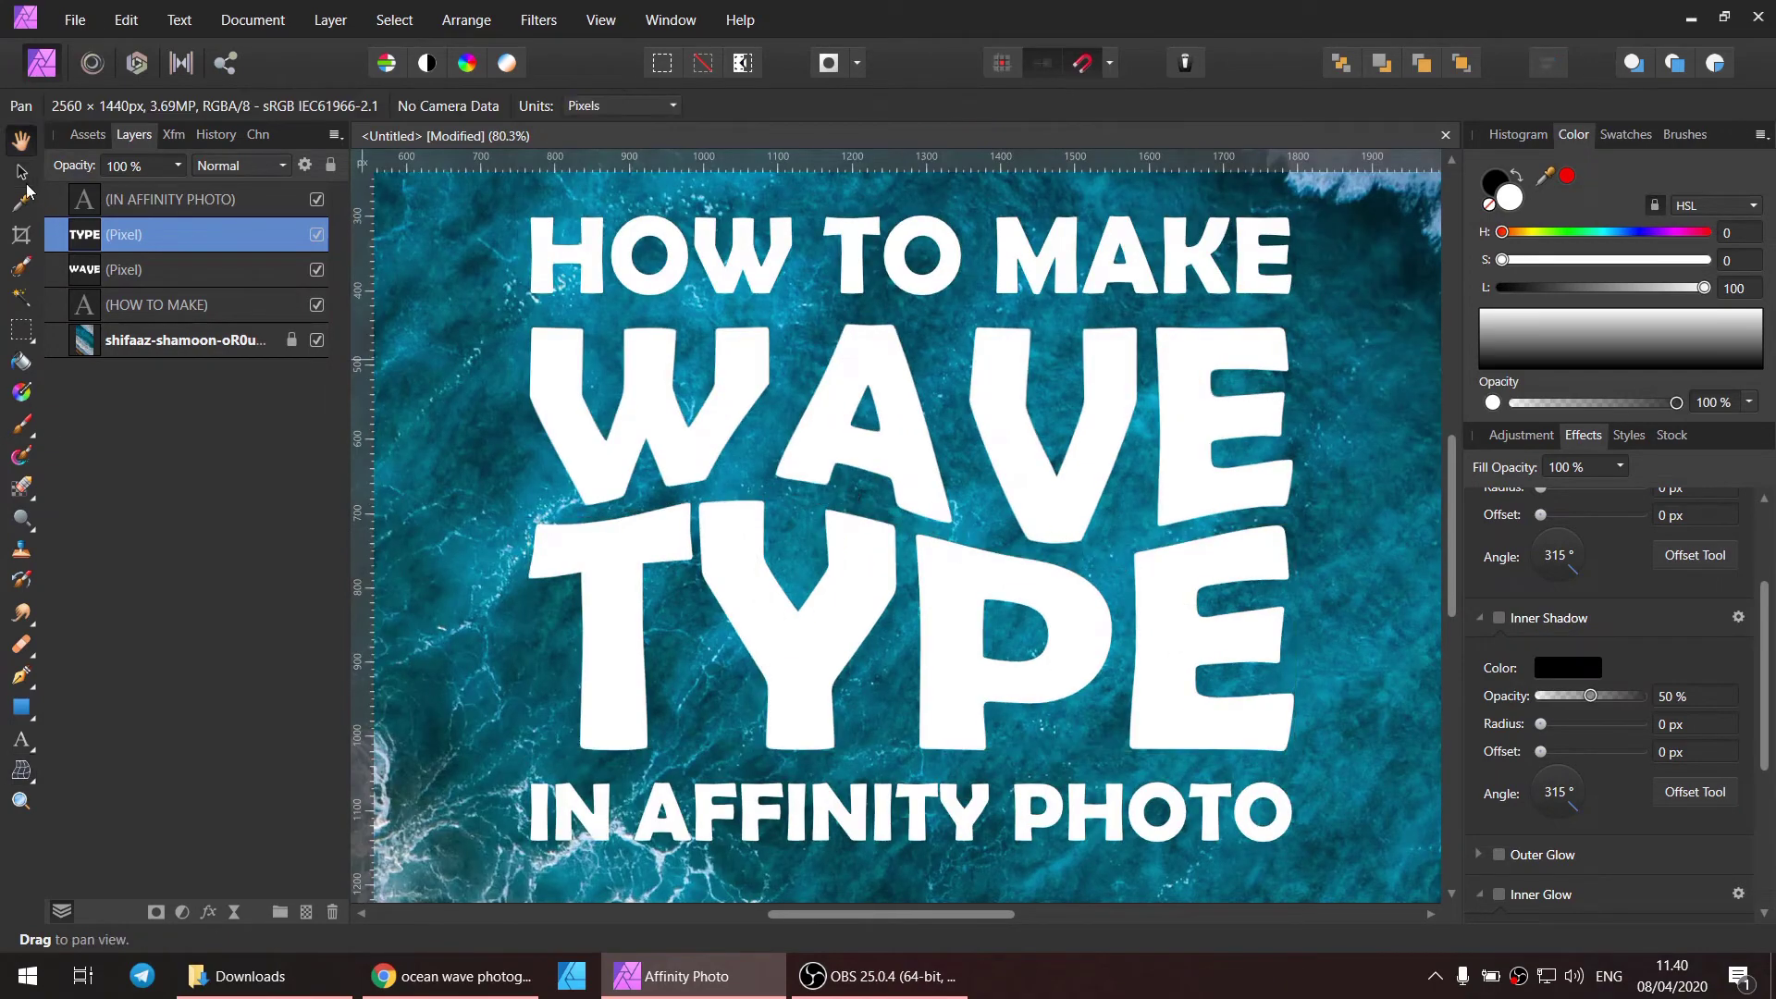
scroll(864, 567, down, 2)
scroll(991, 608, down, 1)
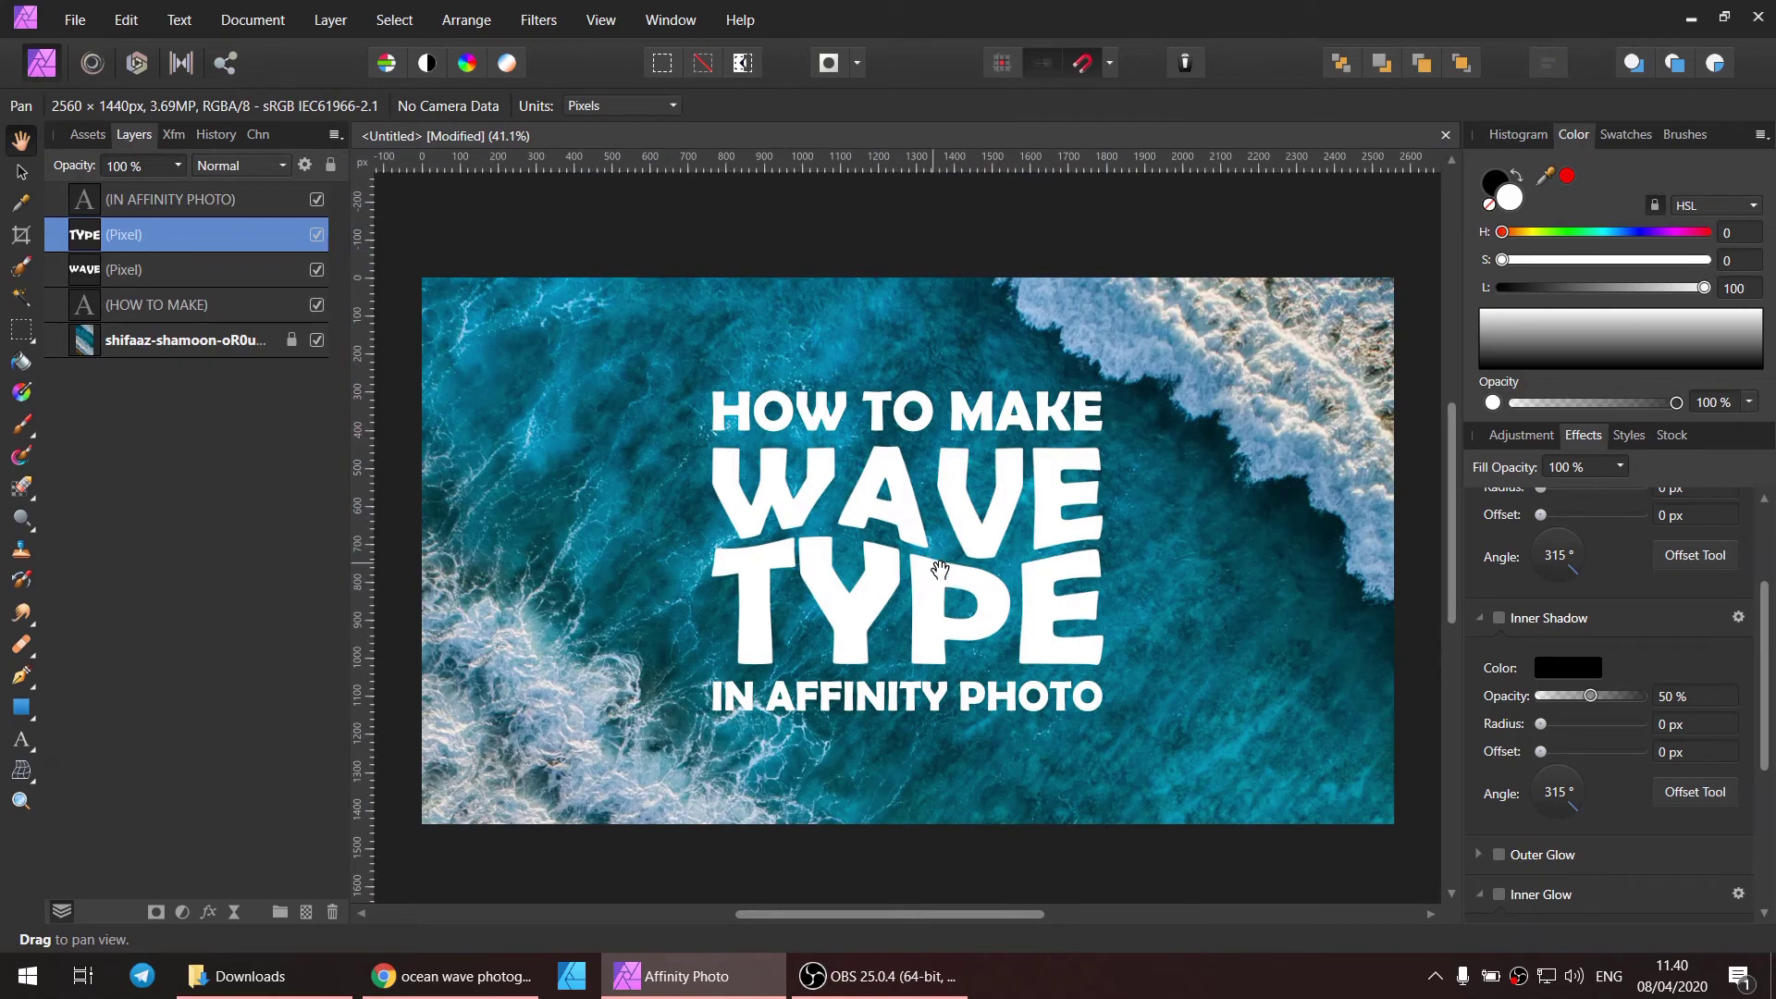
scroll(942, 562, up, 1)
Step: With the Move tool, select WAVE, TYPE, IN AFFINITY PHOTO and HOW TO MAKE together
key(v)
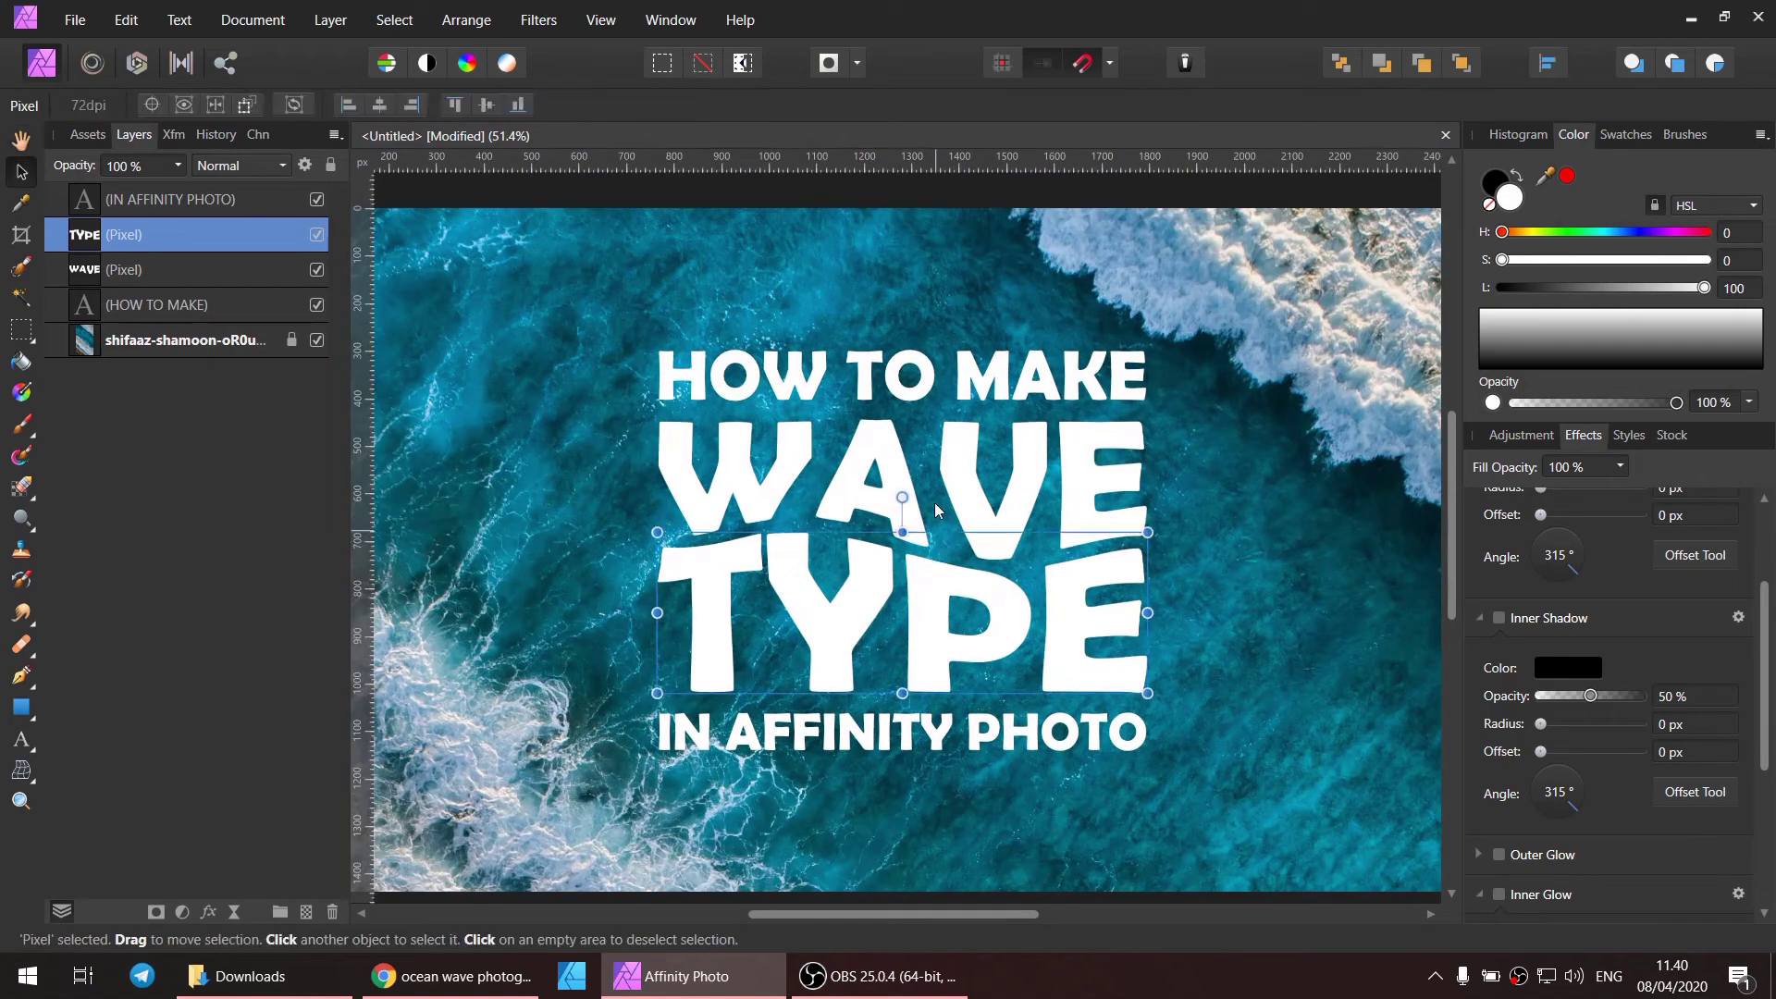
click(586, 566)
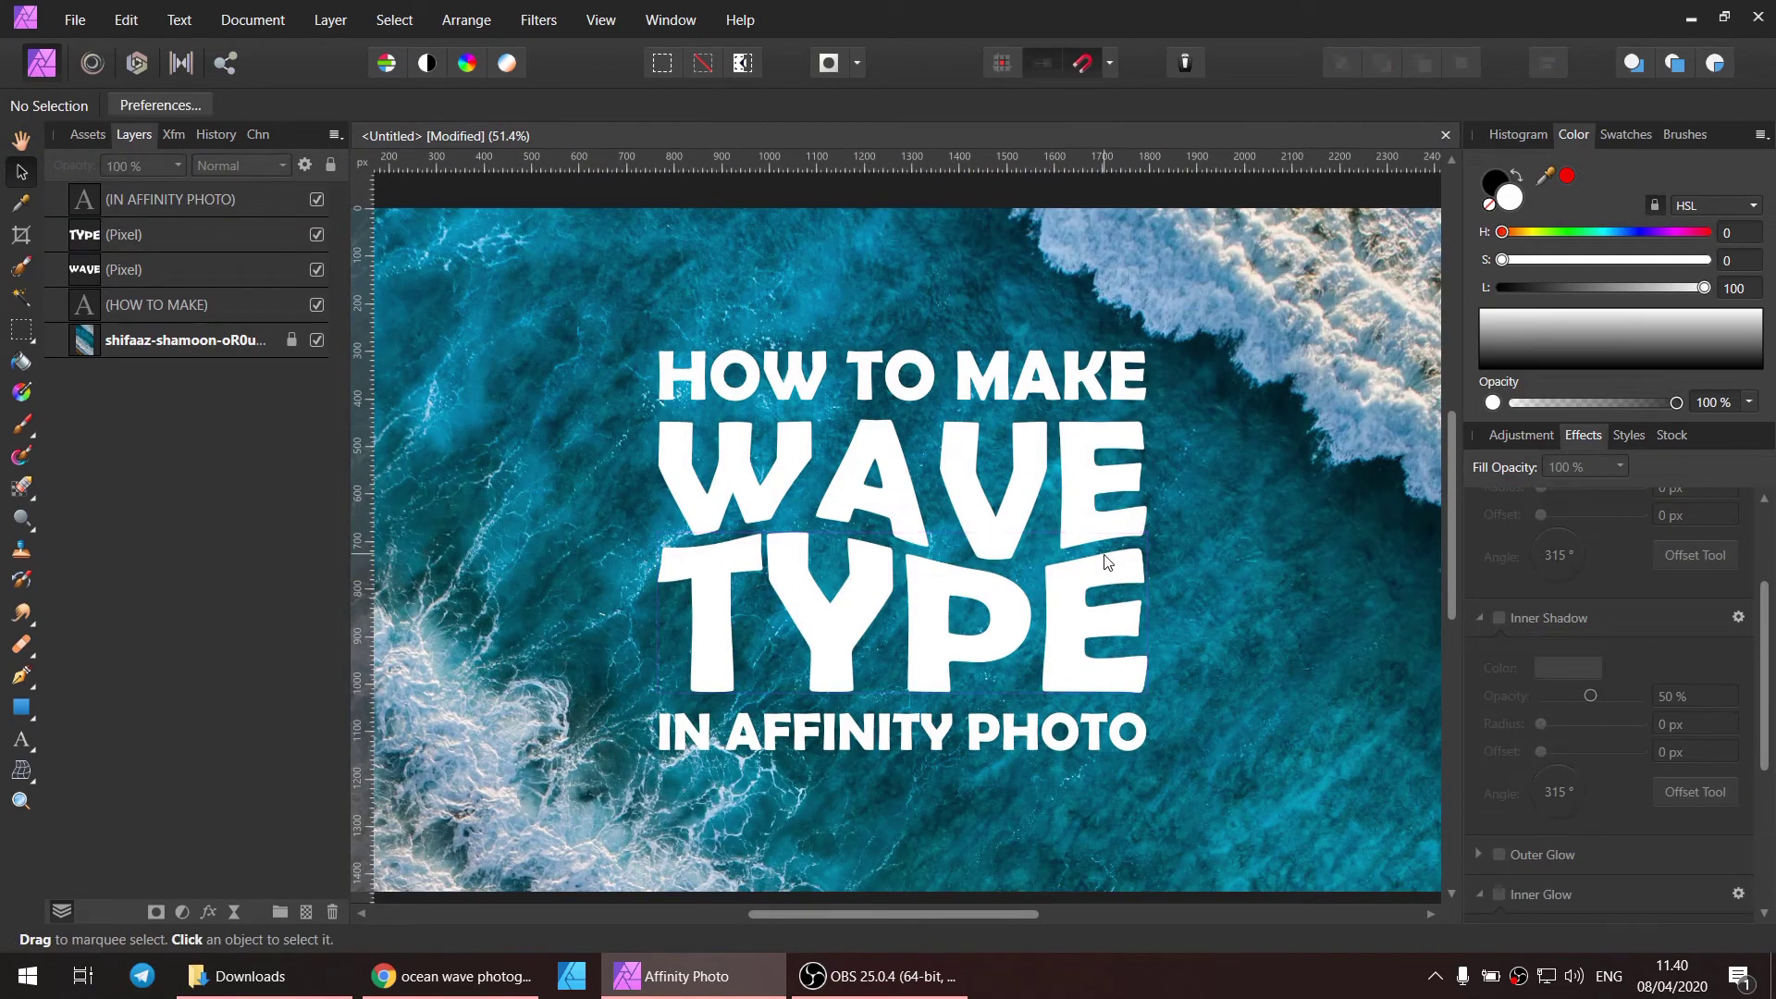
click(996, 515)
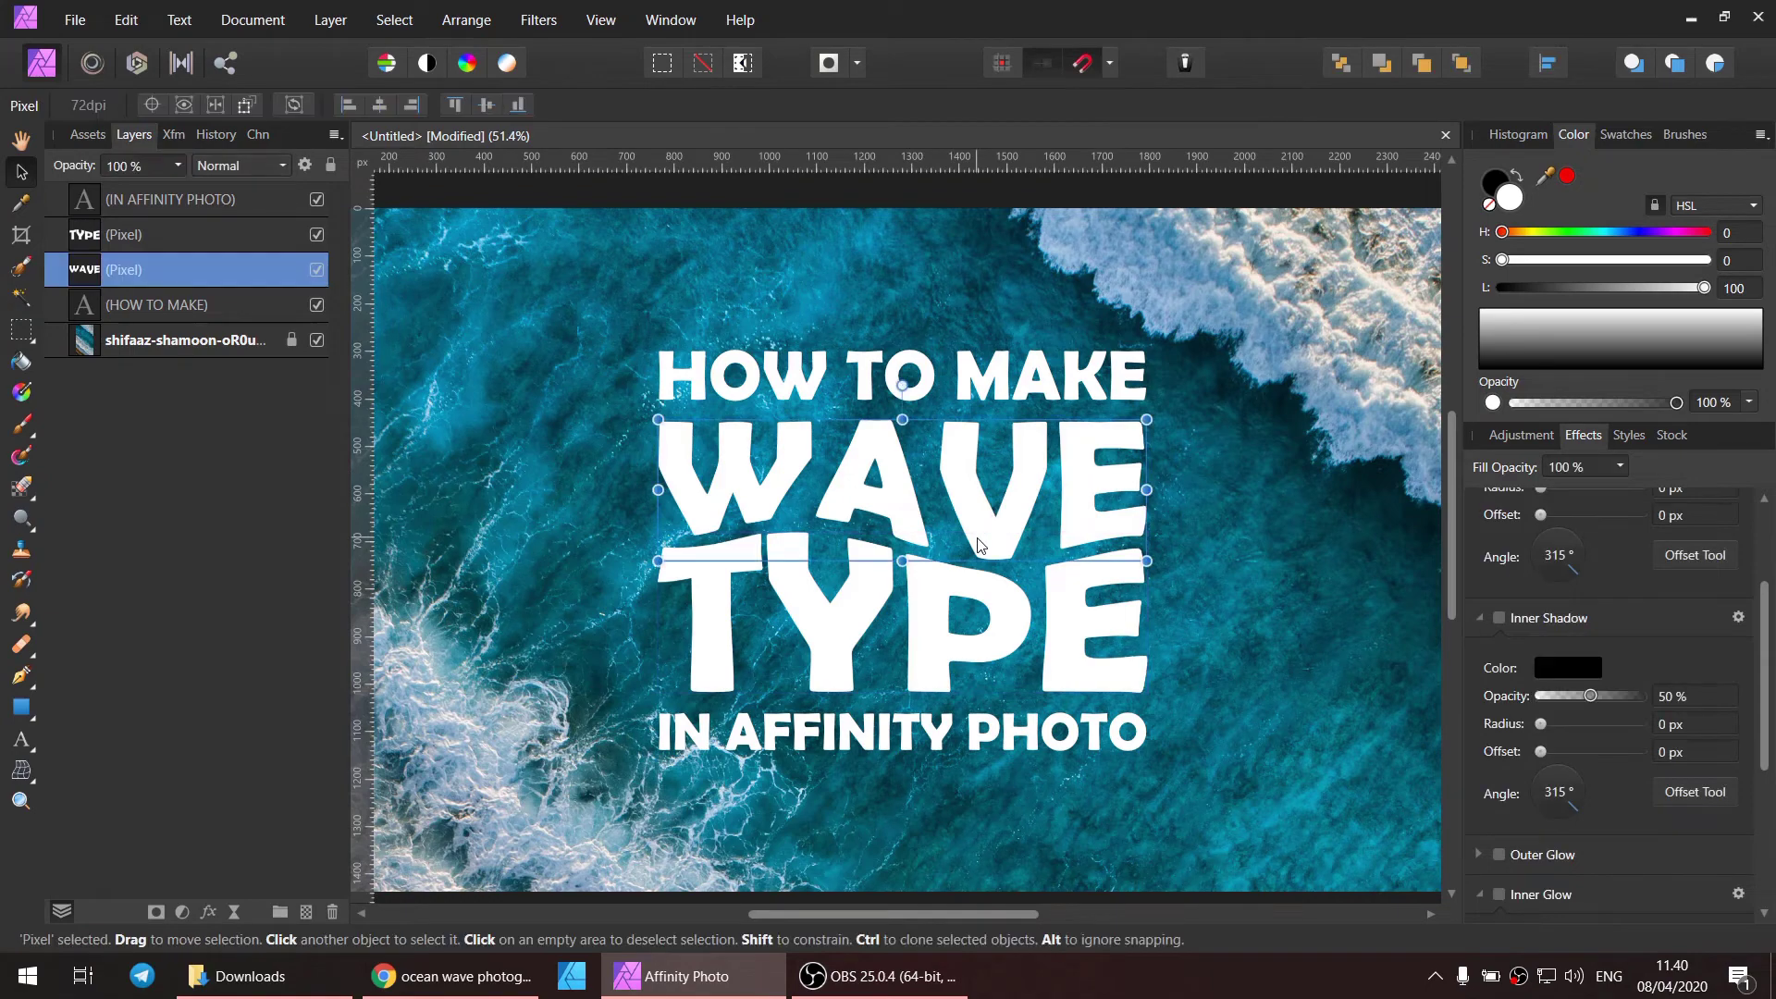
shift+click(984, 596)
shift+click(941, 731)
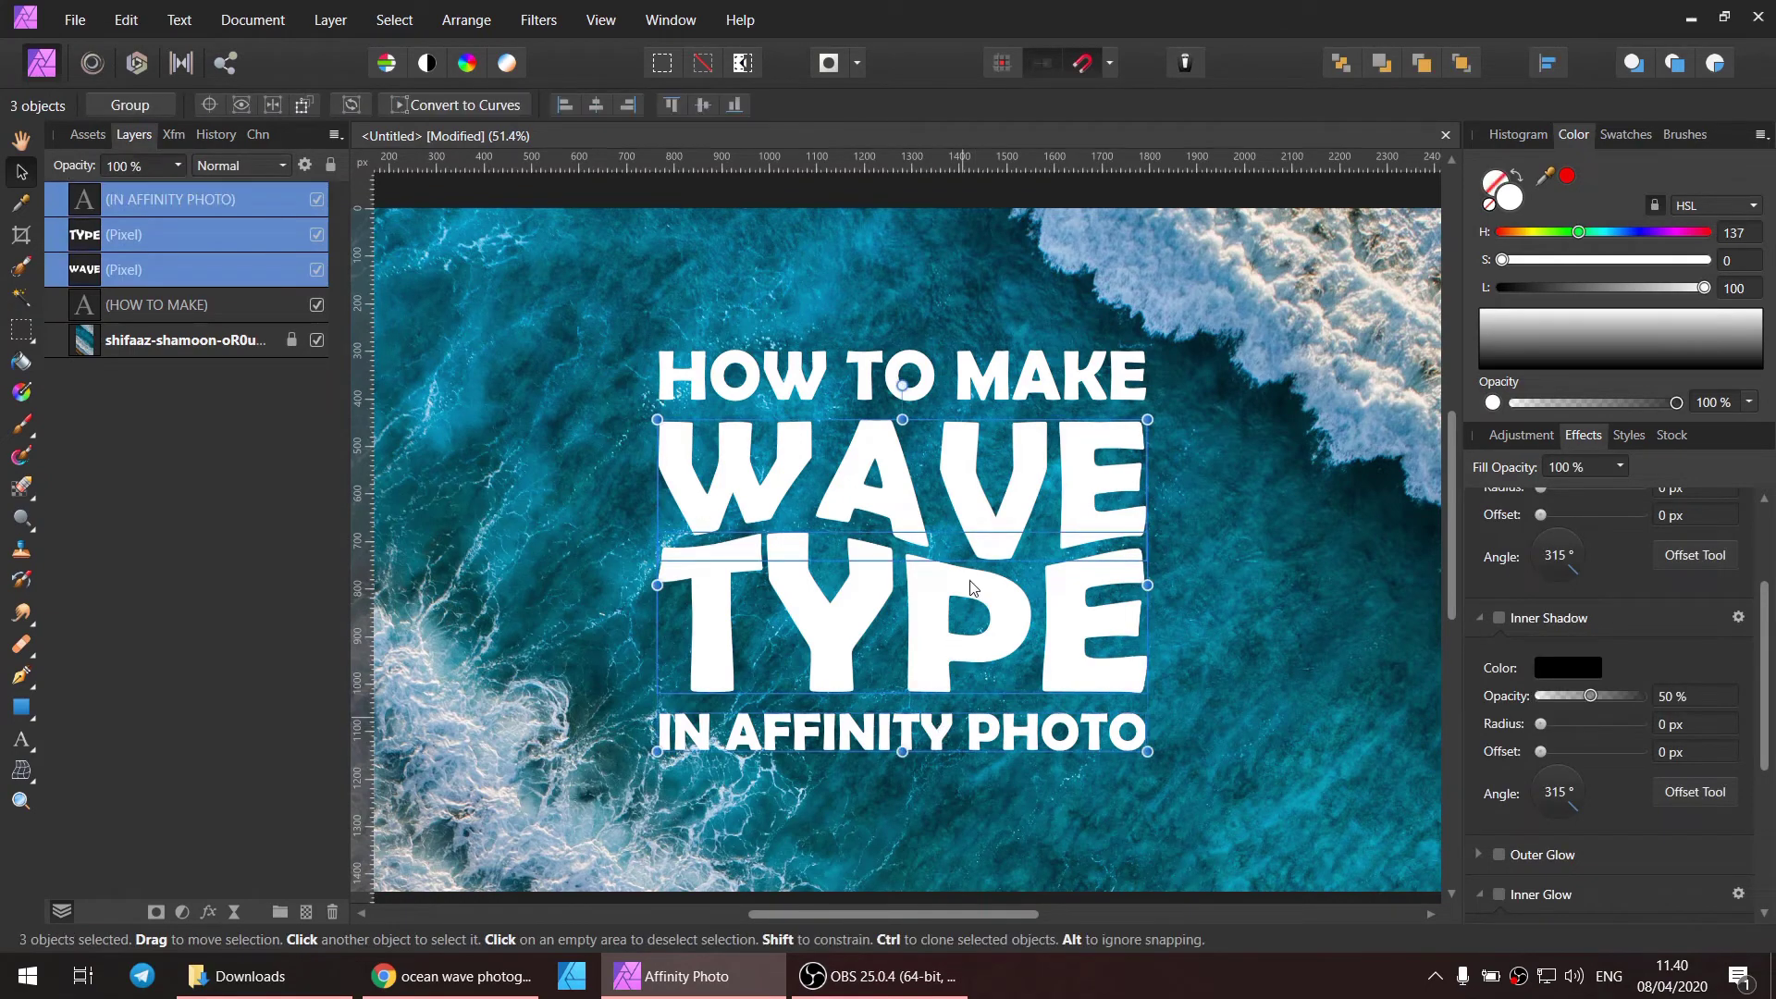
shift+click(894, 375)
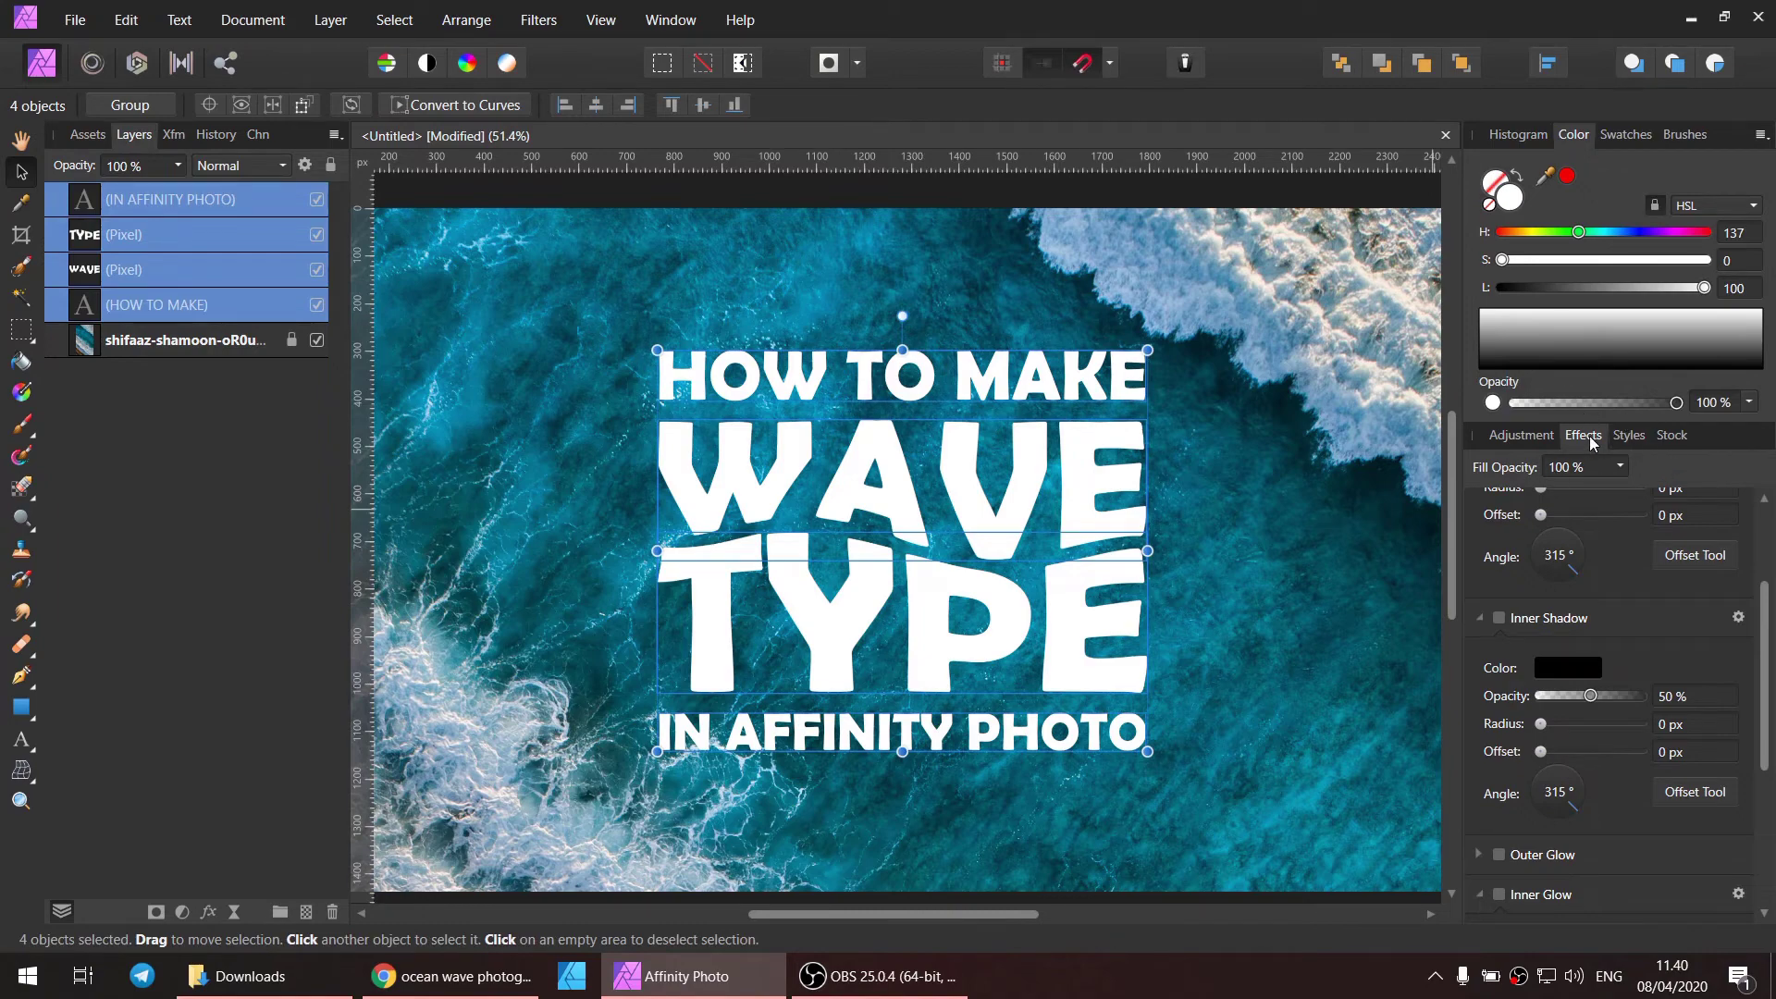
Step: Set the title's outer shadow to about 27 px radius and 37.6 px offset
scroll(1532, 600, up, 3)
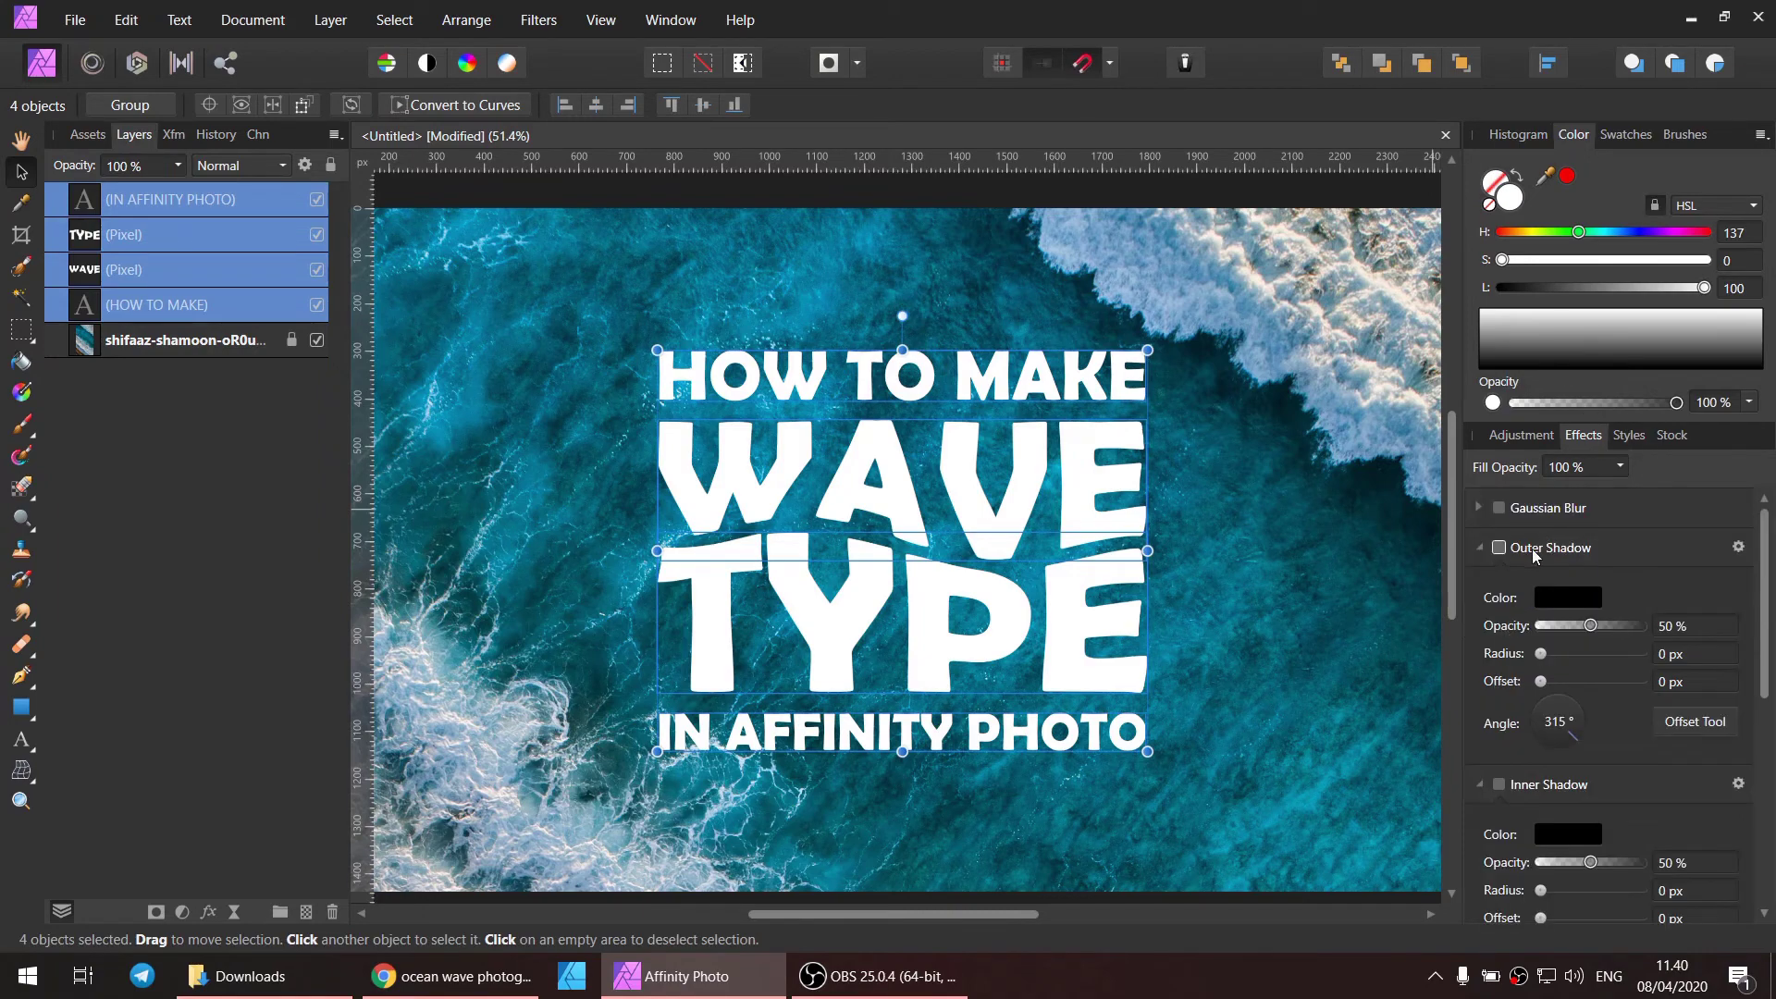
mouse_move(1541, 654)
mouse_down()
mouse_move(1585, 655)
mouse_move(1613, 682)
mouse_move(1604, 653)
mouse_up()
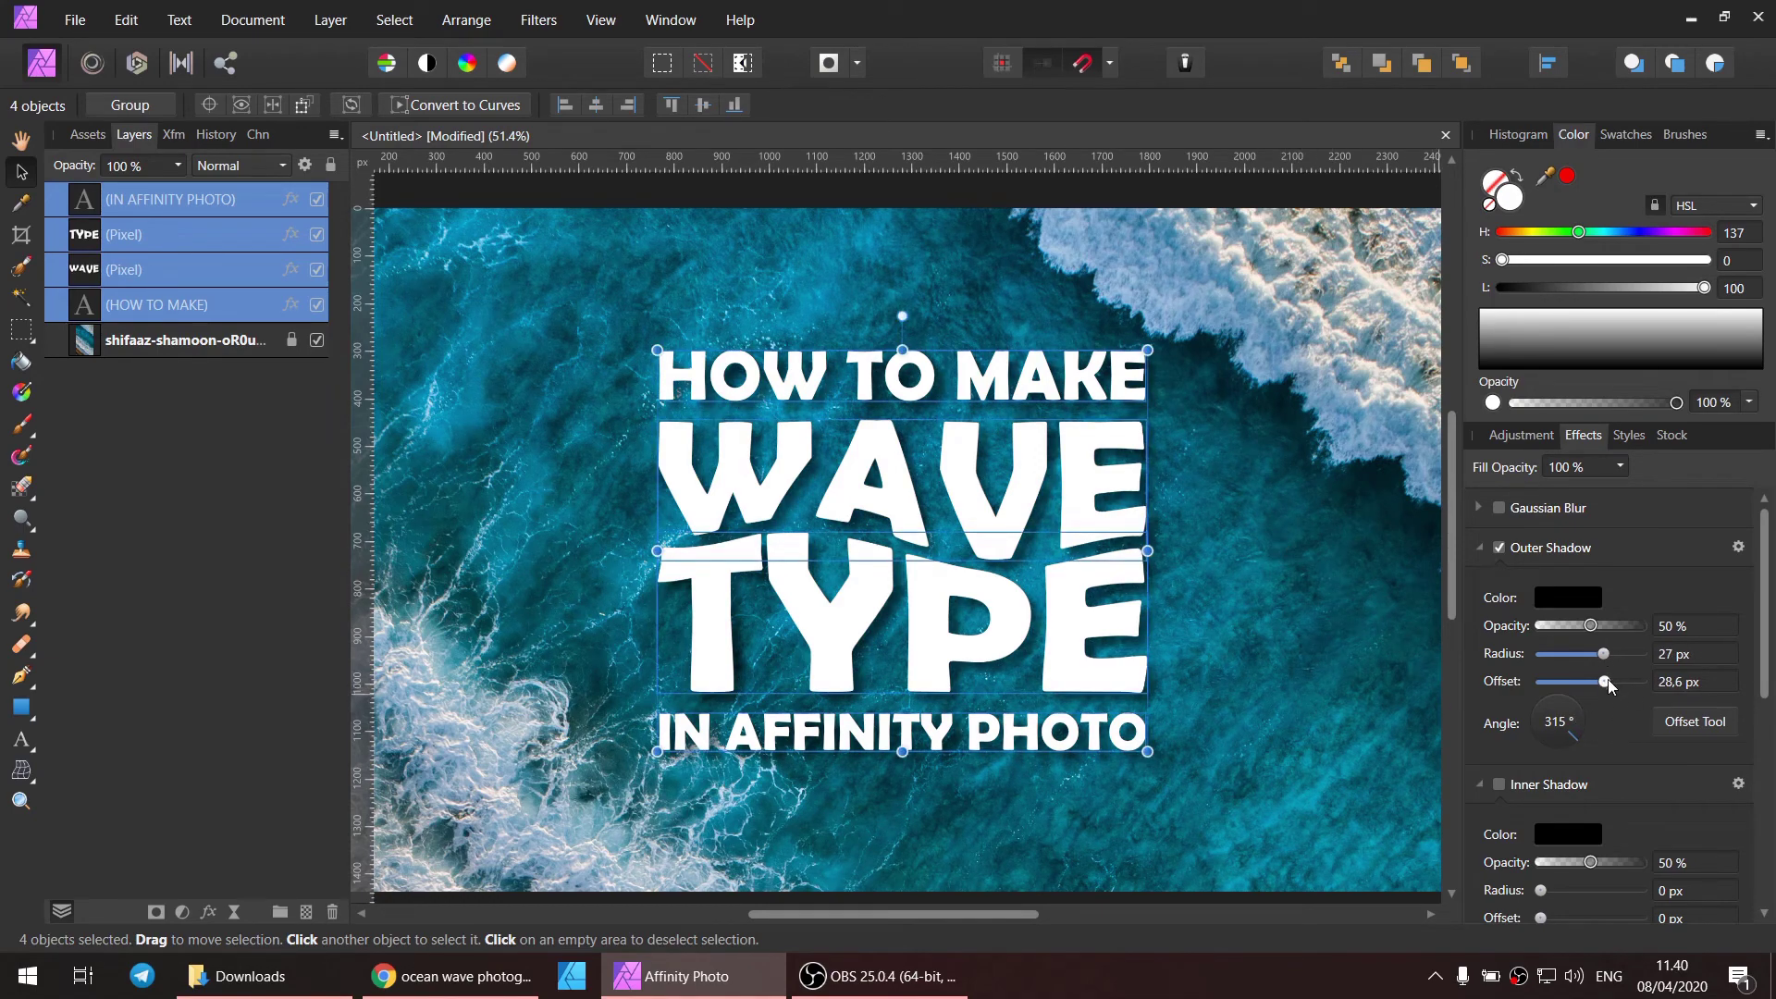
drag(1605, 682, 1617, 691)
scroll(1584, 721, down, 1)
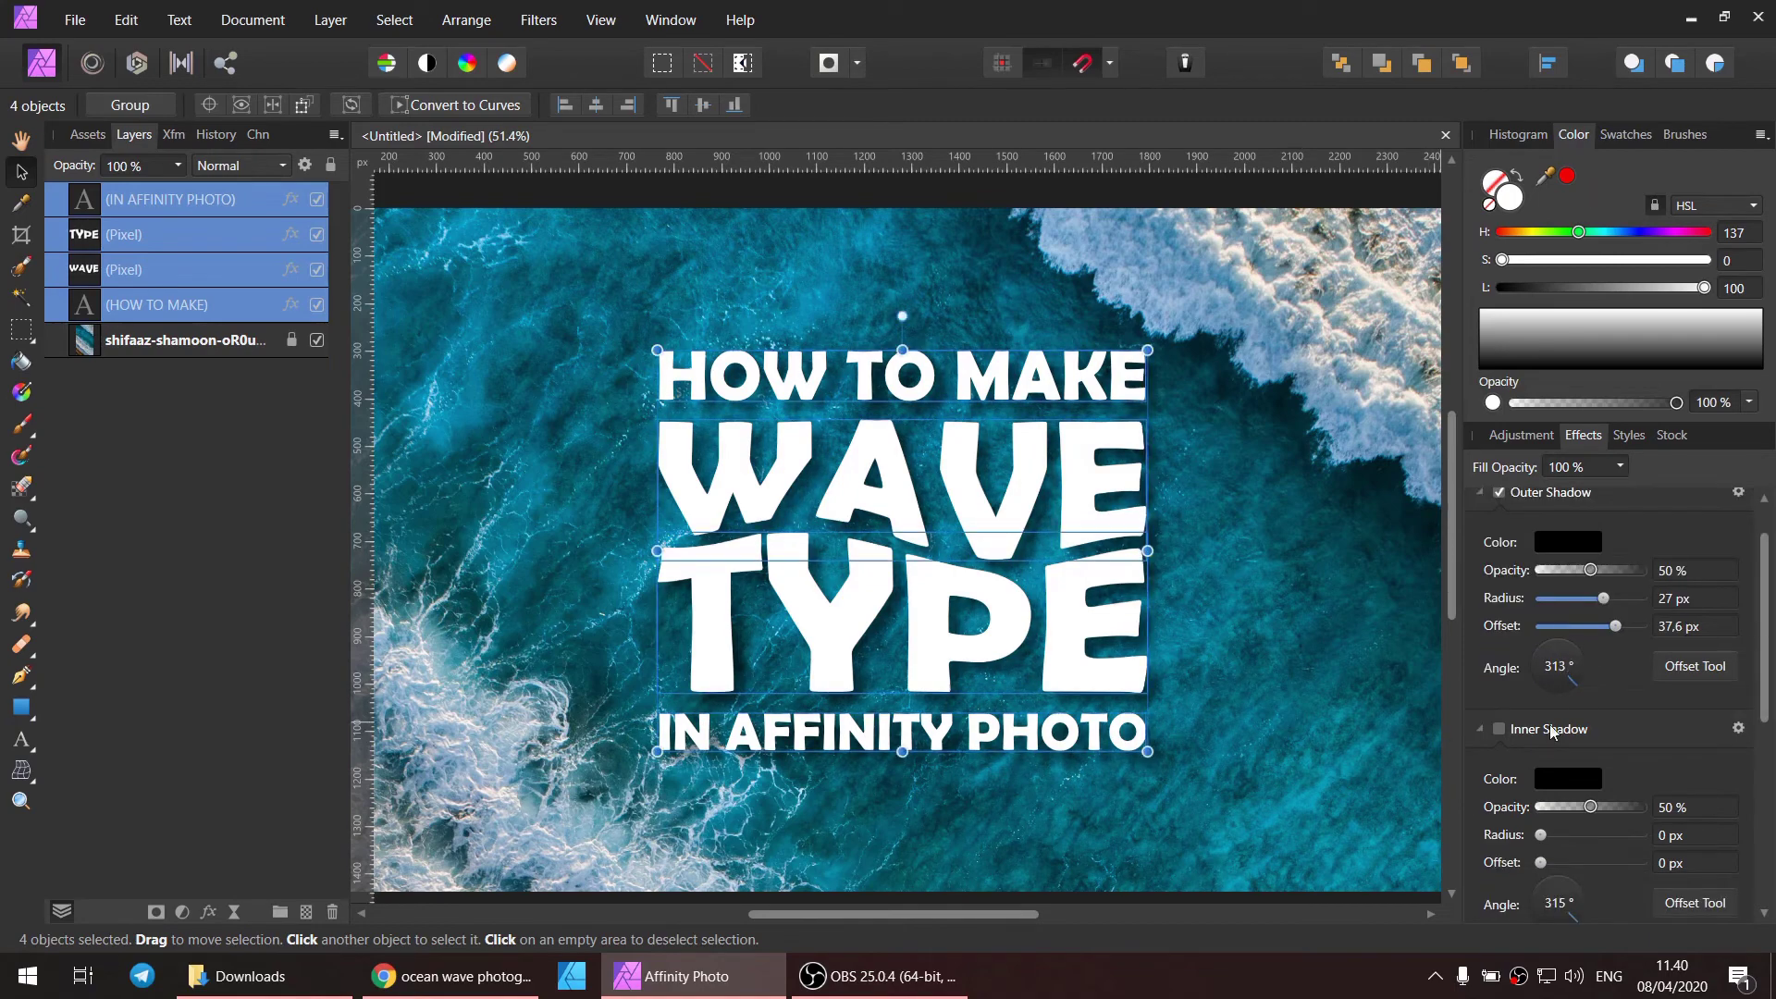
scroll(1584, 749, down, 3)
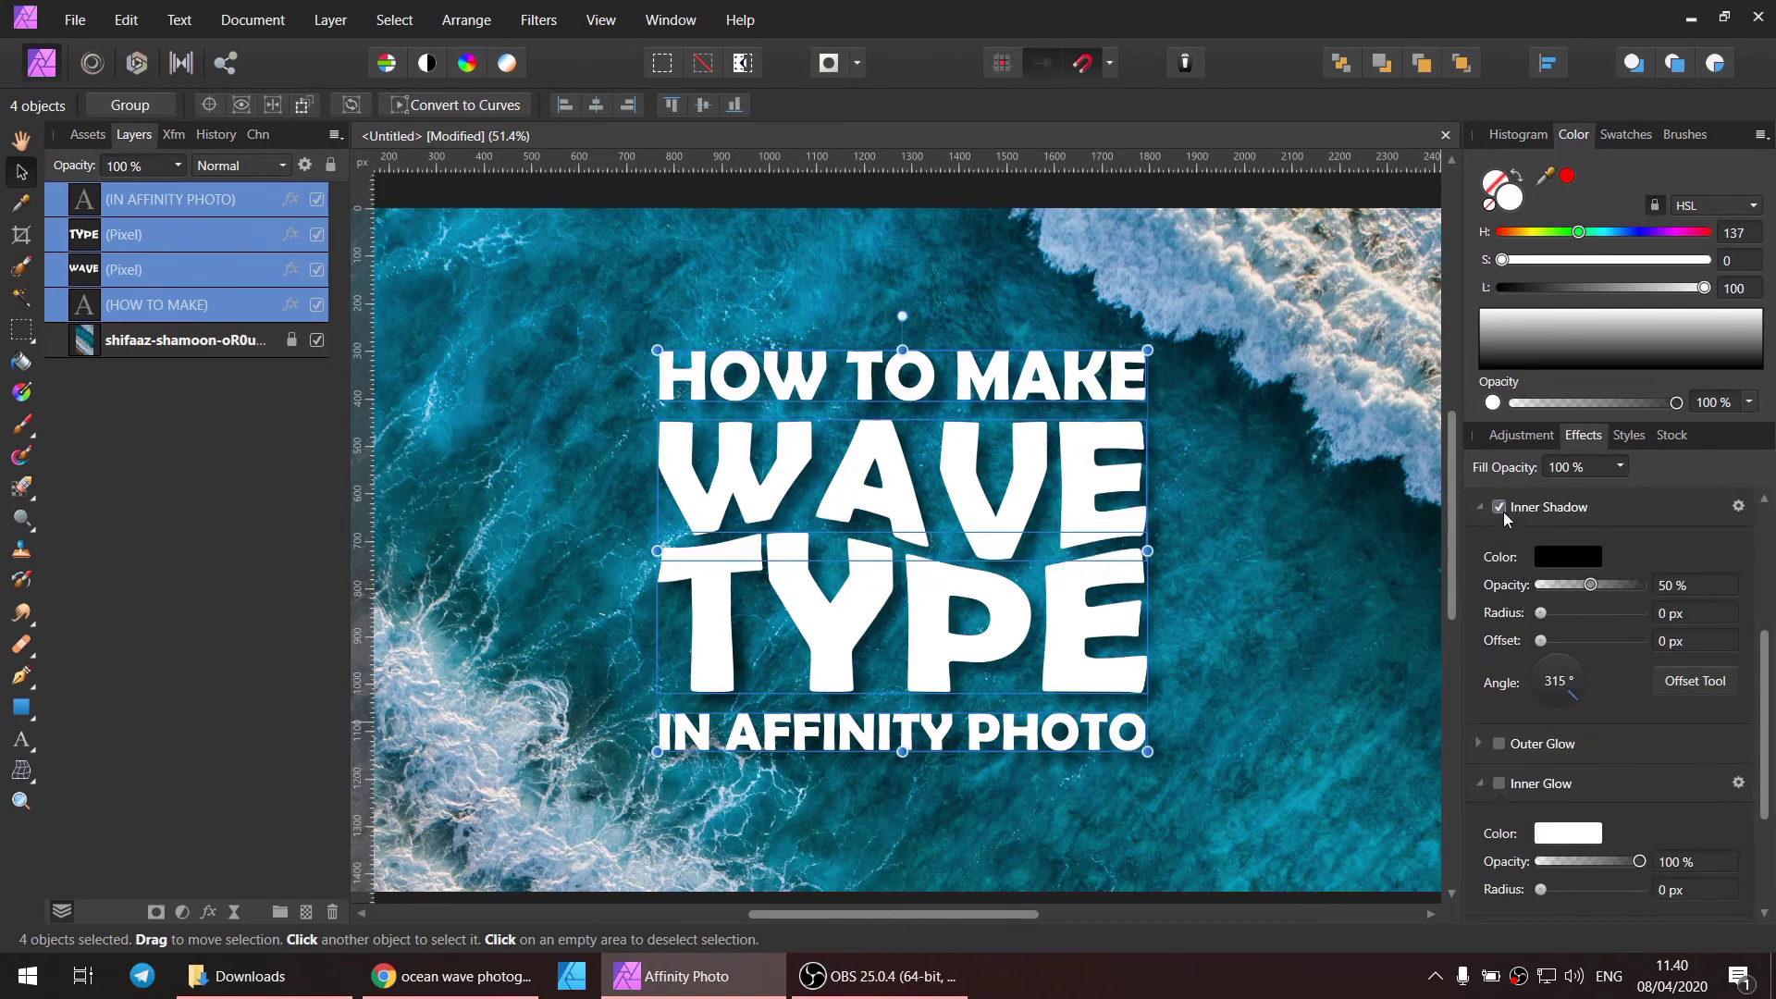
Step: Set the title's inner shadow to about 10.7 px radius and 19.7 px offset, nudging its angle
mouse_move(1540, 612)
mouse_down()
mouse_move(1555, 640)
mouse_move(1594, 640)
mouse_move(1586, 614)
mouse_up()
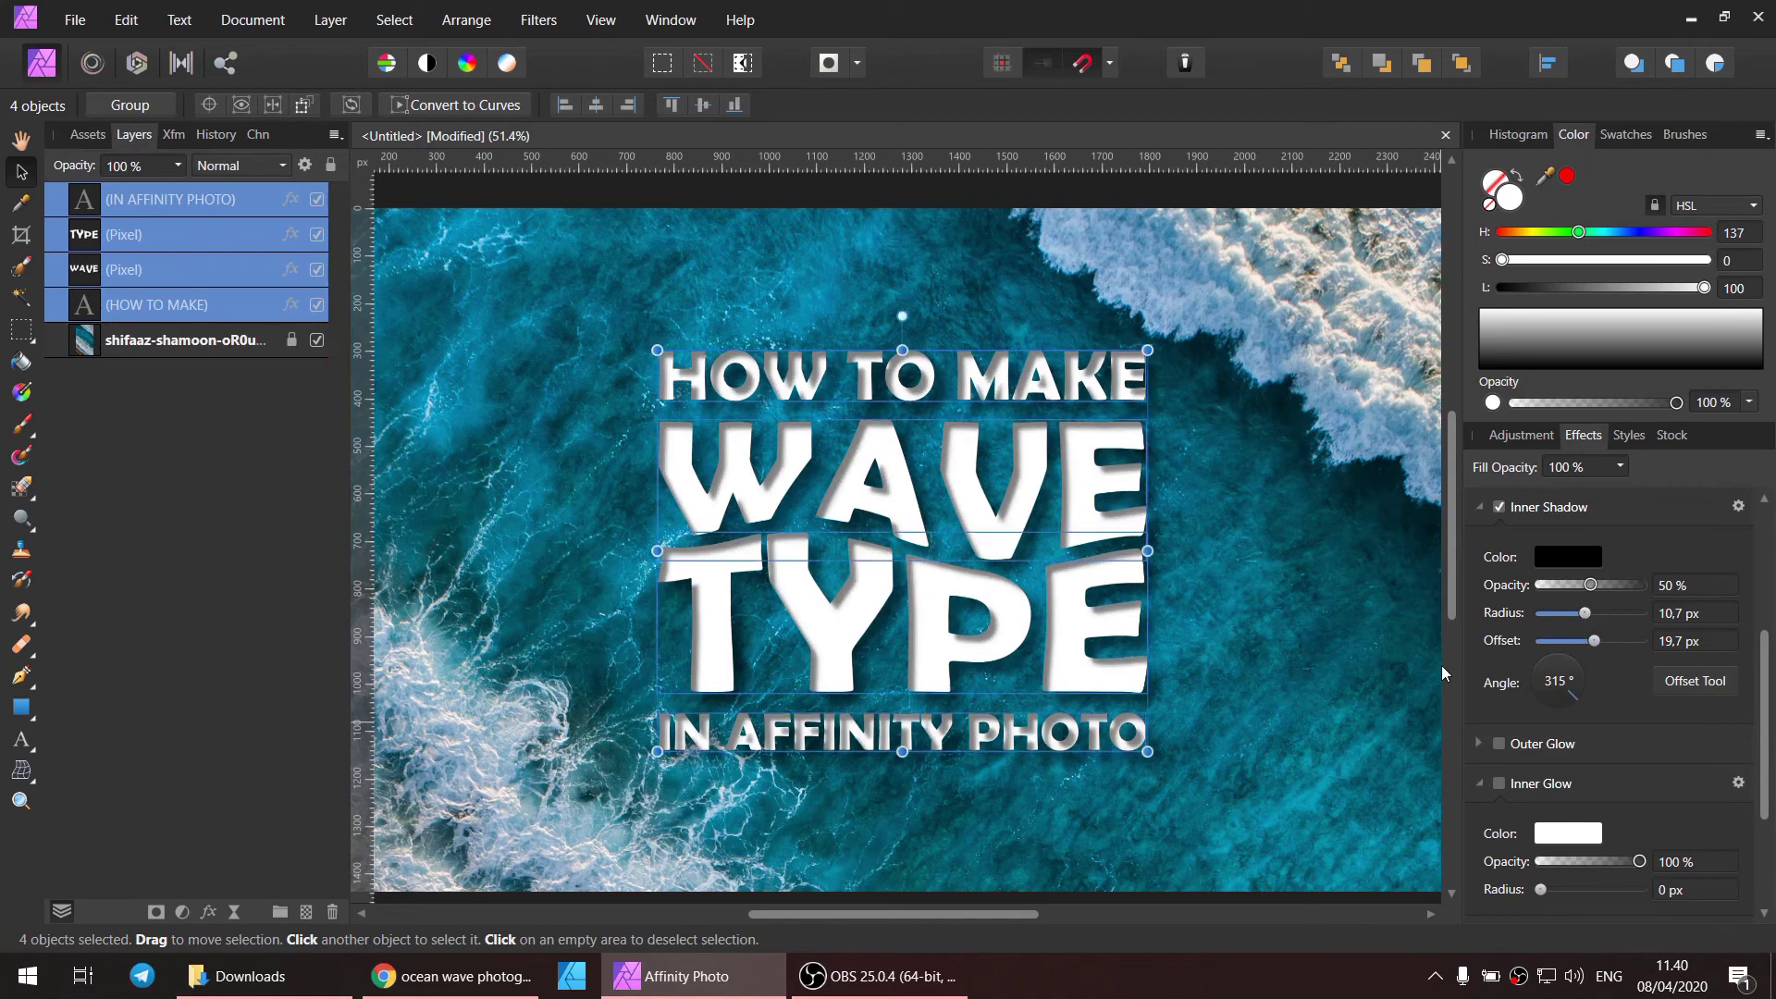
scroll(1087, 601, down, 1)
drag(1584, 700, 1572, 703)
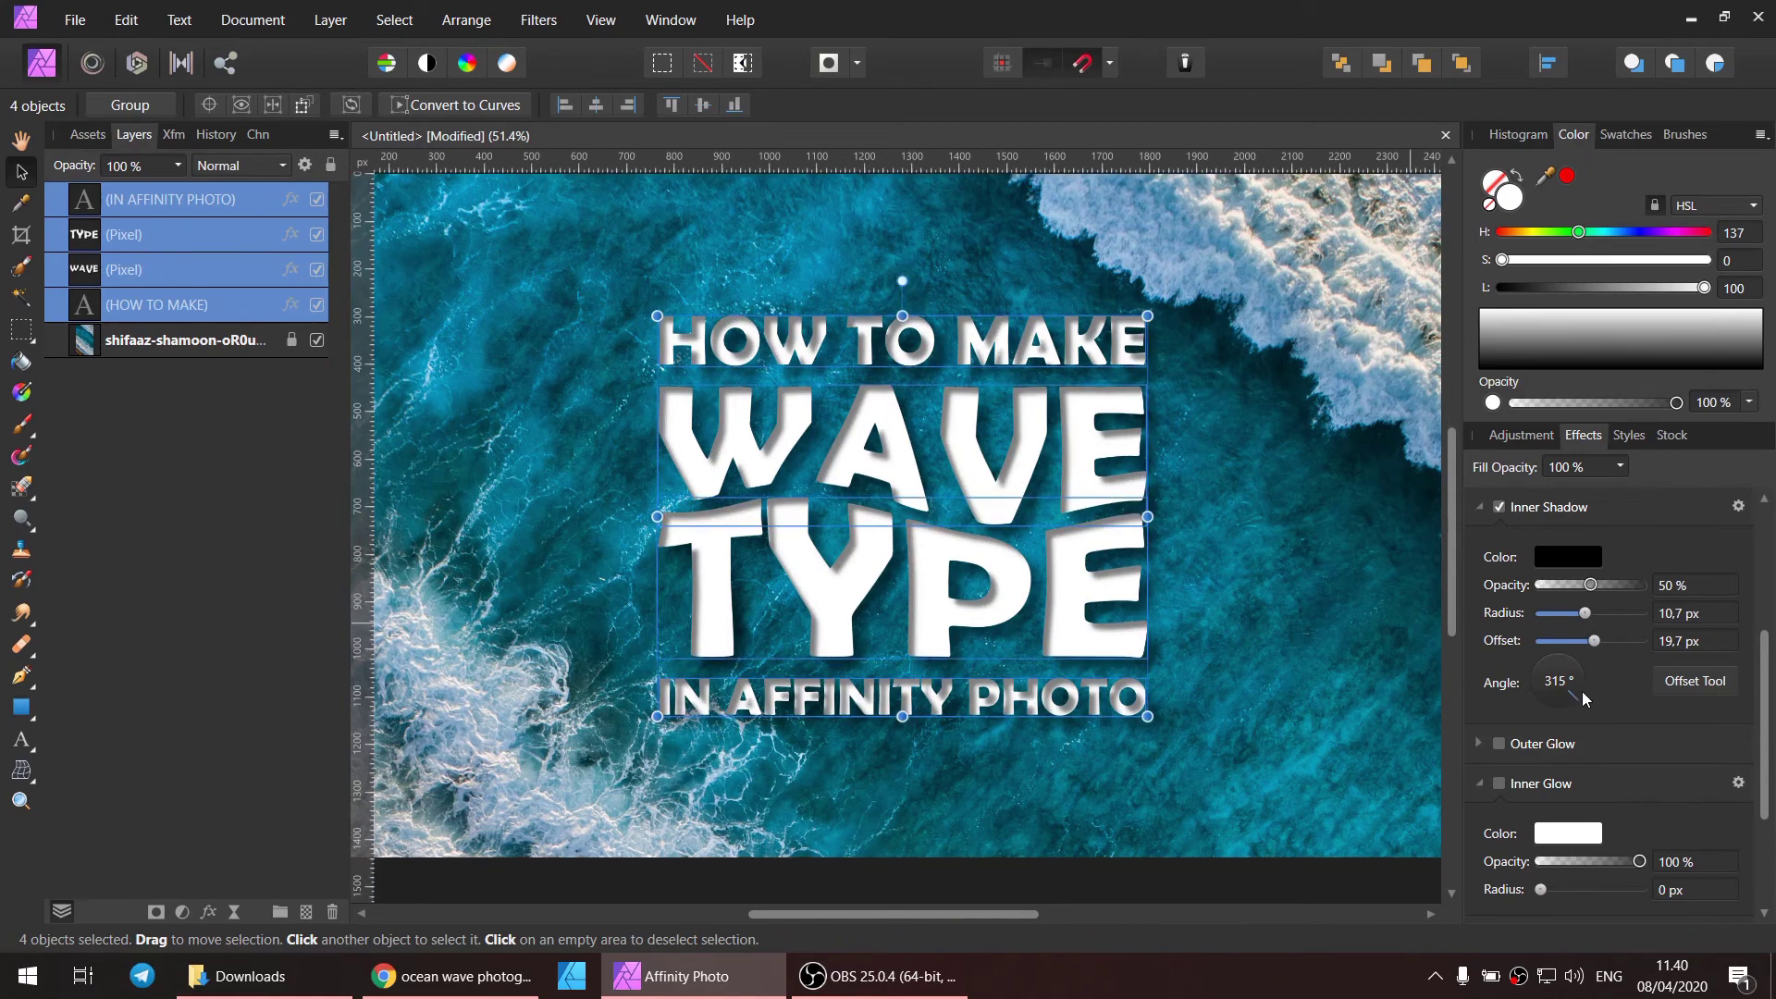
Step: Add a white inner glow of about 4.2 px radius, then select only WAVE and TYPE
click(1499, 784)
scroll(1578, 751, down, 3)
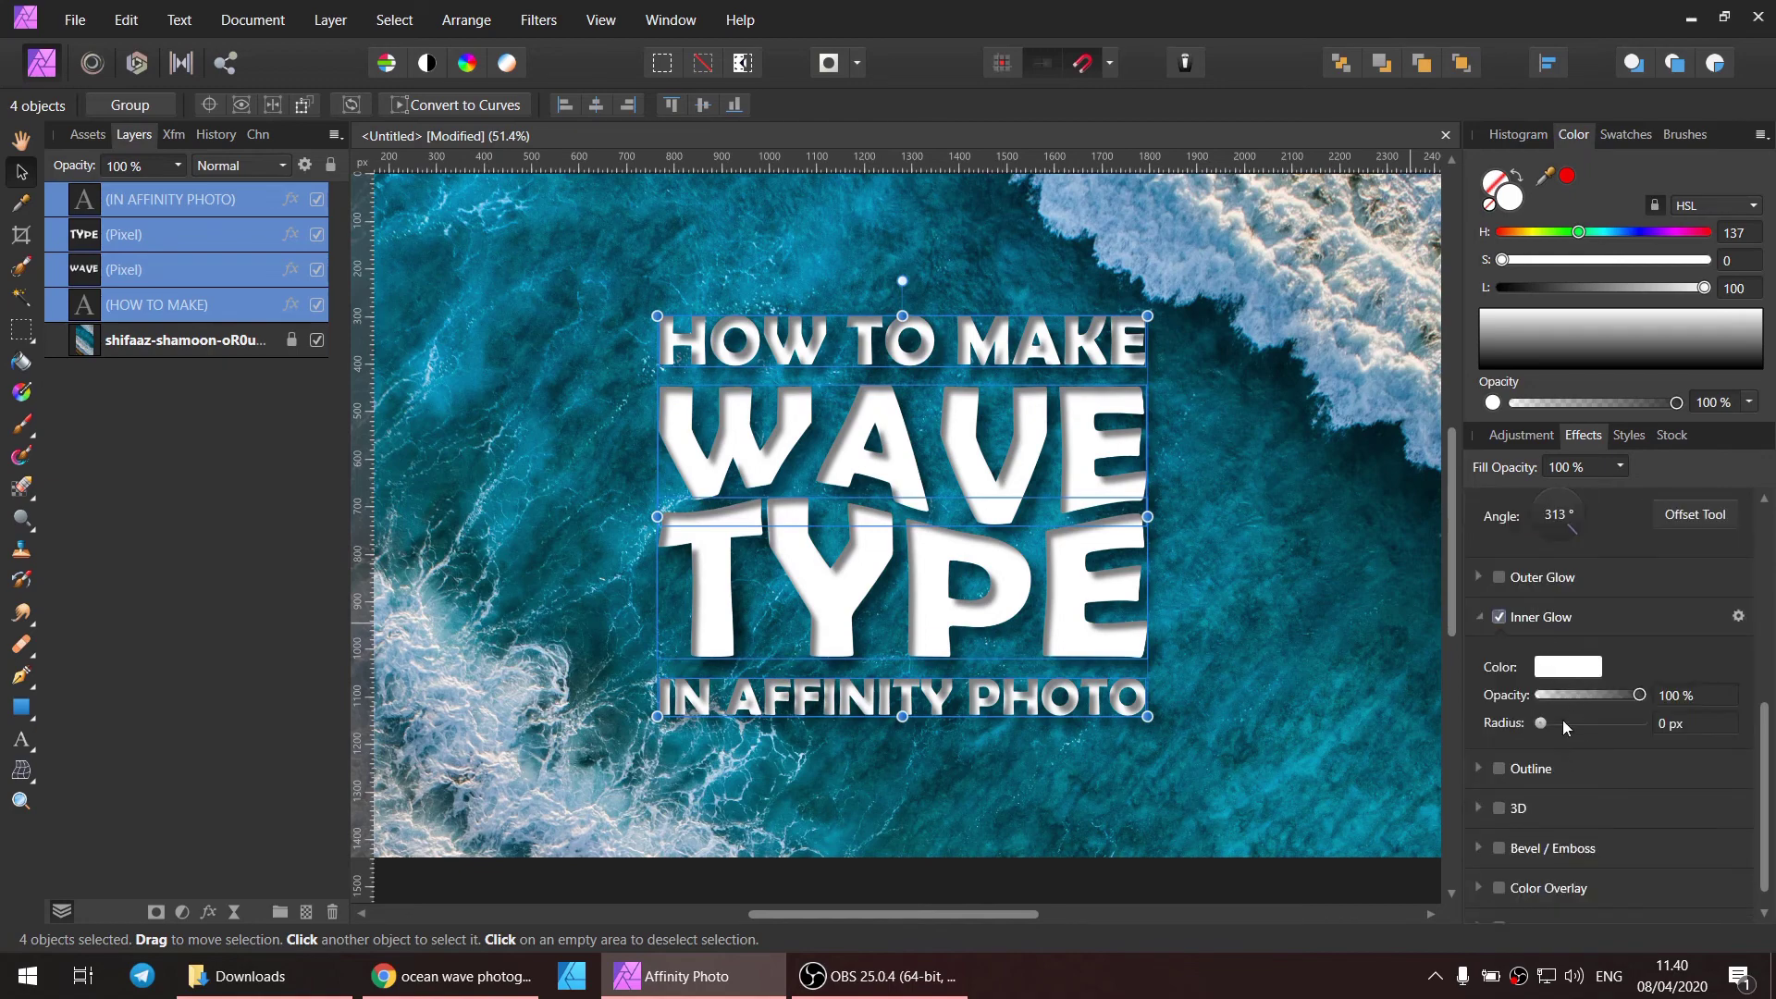
drag(1540, 724, 1570, 733)
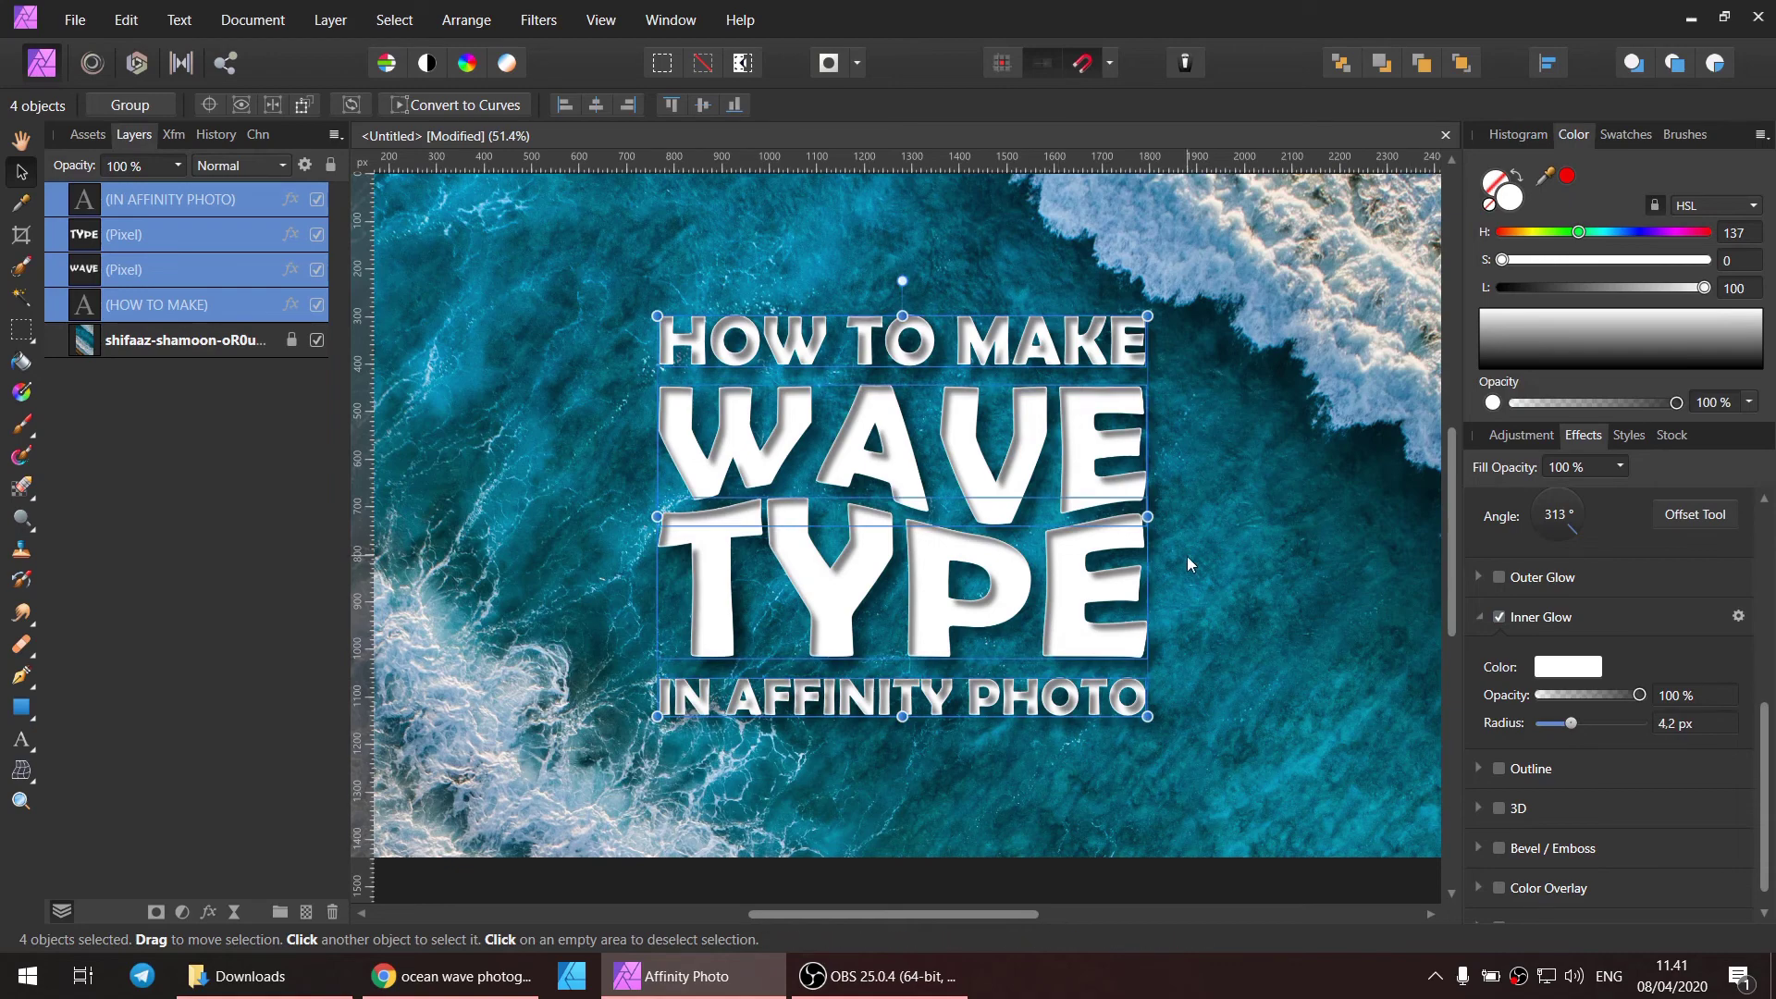
click(801, 408)
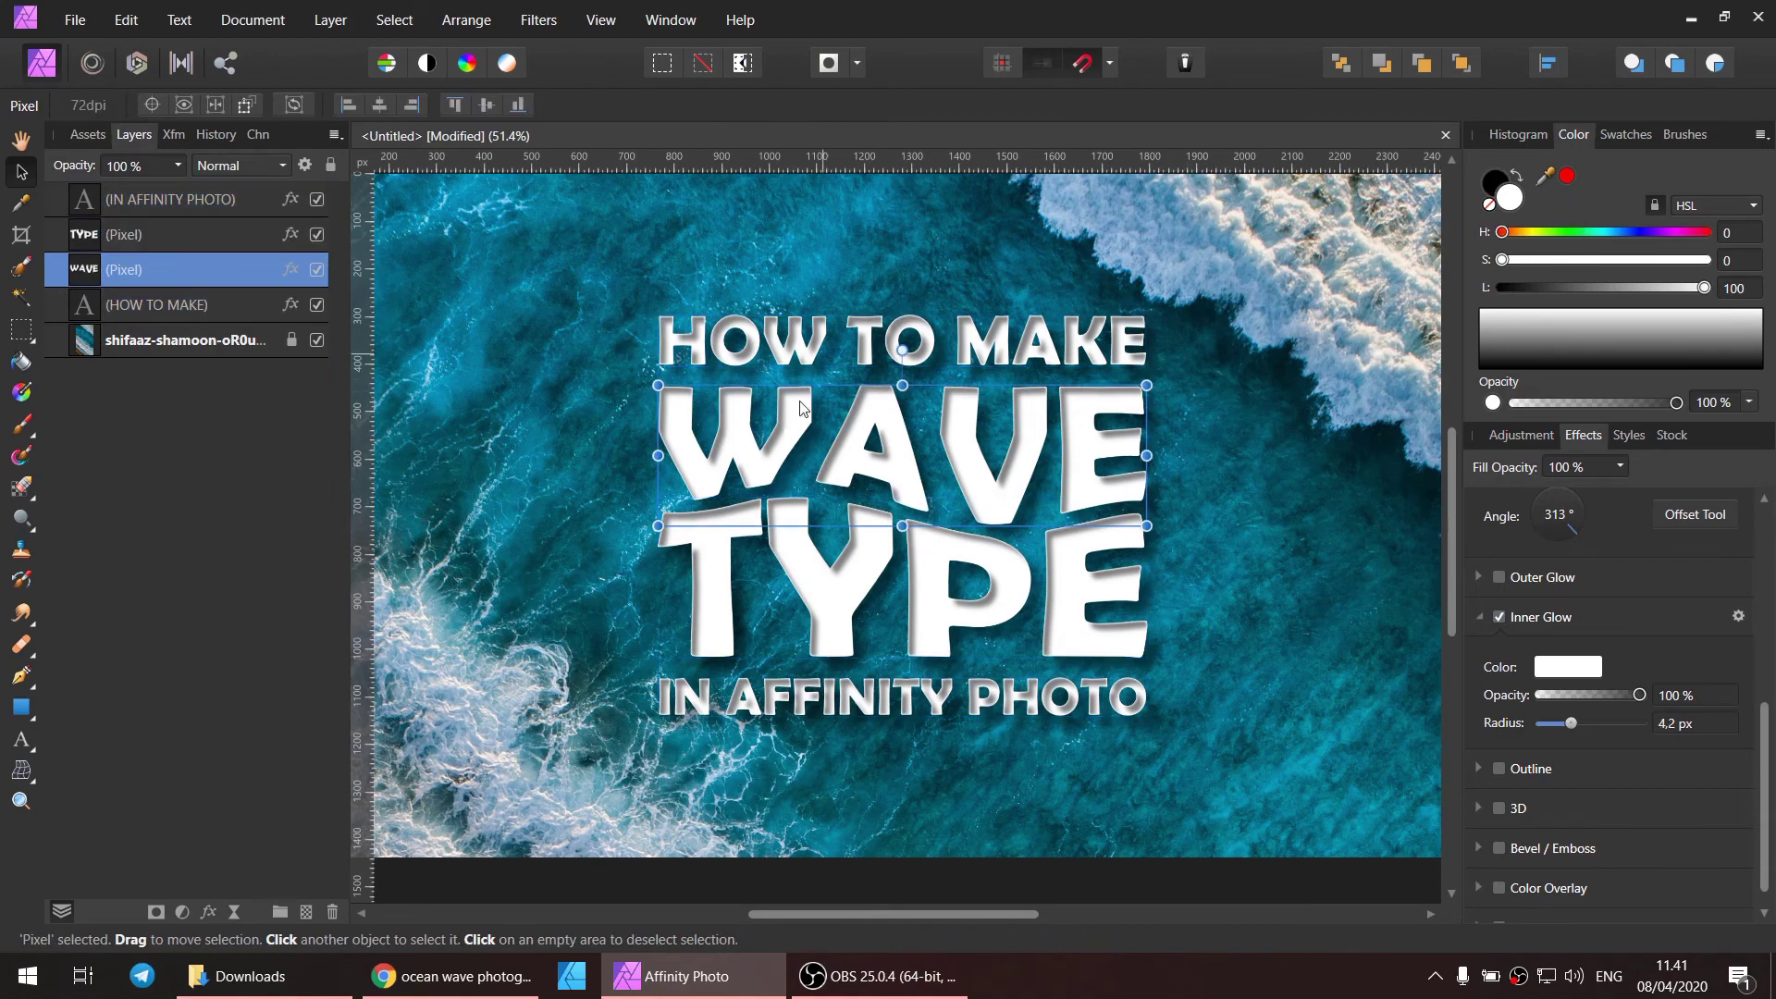
shift+click(814, 592)
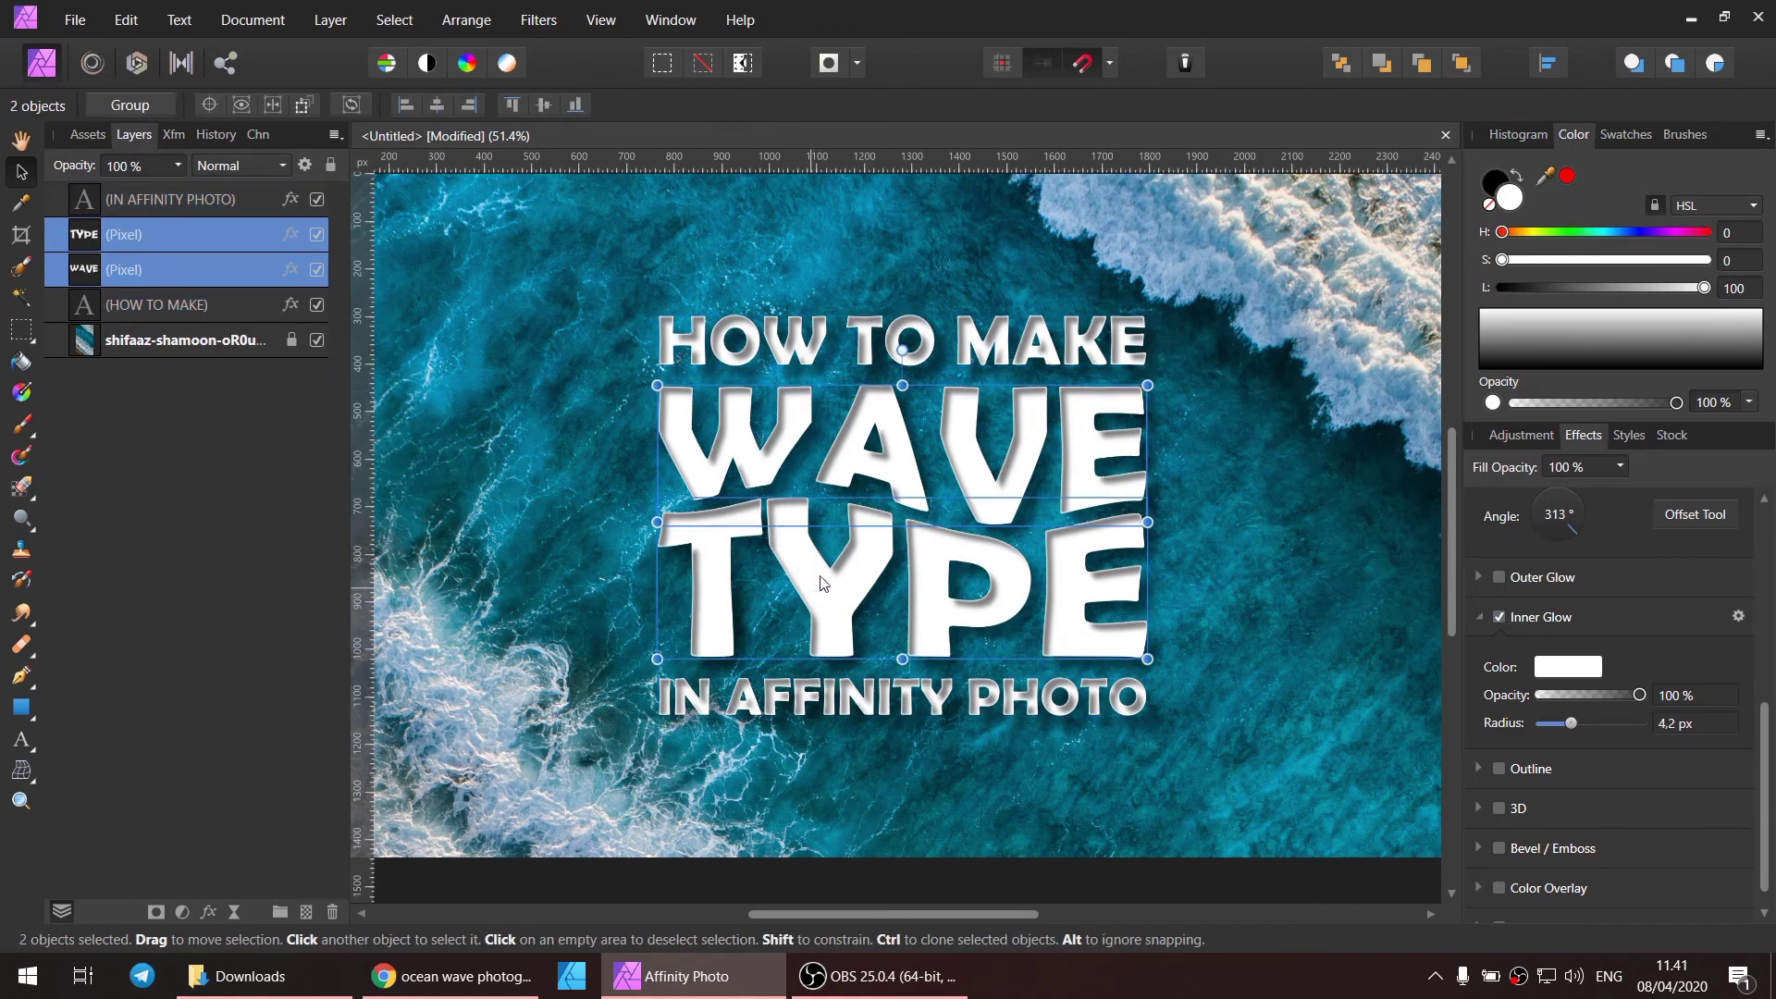
Step: Set the HOW TO MAKE and IN AFFINITY PHOTO layers to Soft Light, then deselect
click(845, 351)
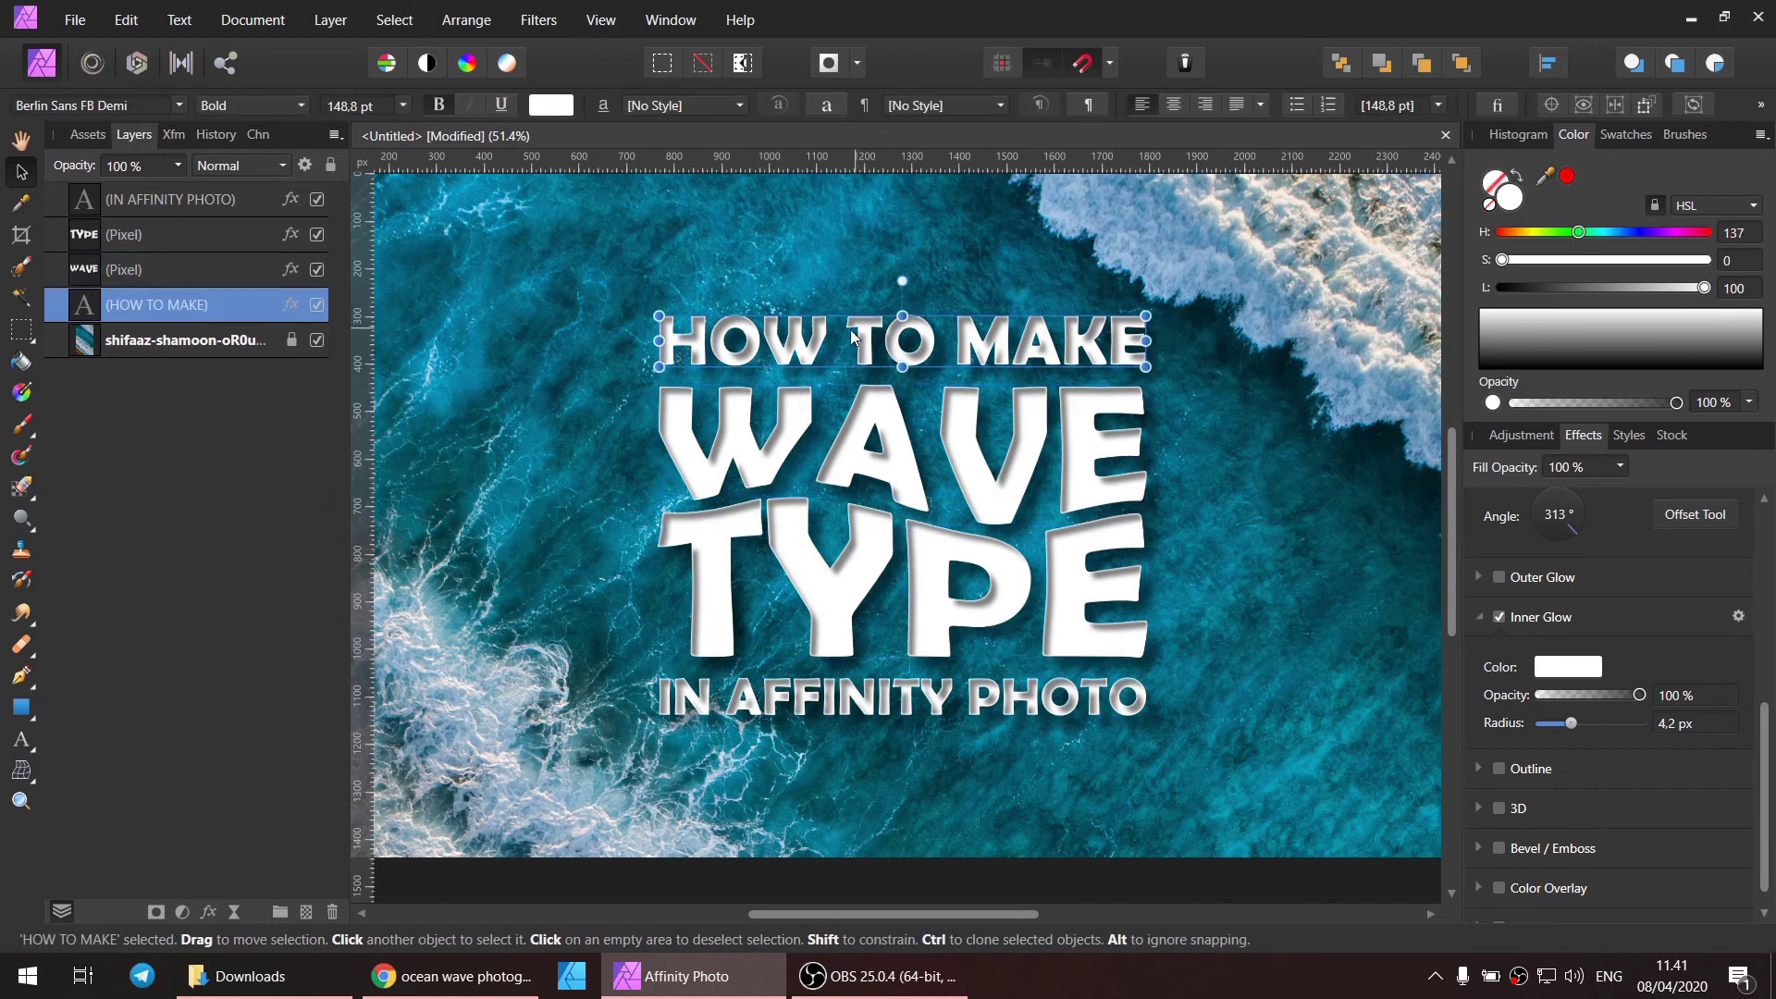
shift+click(857, 708)
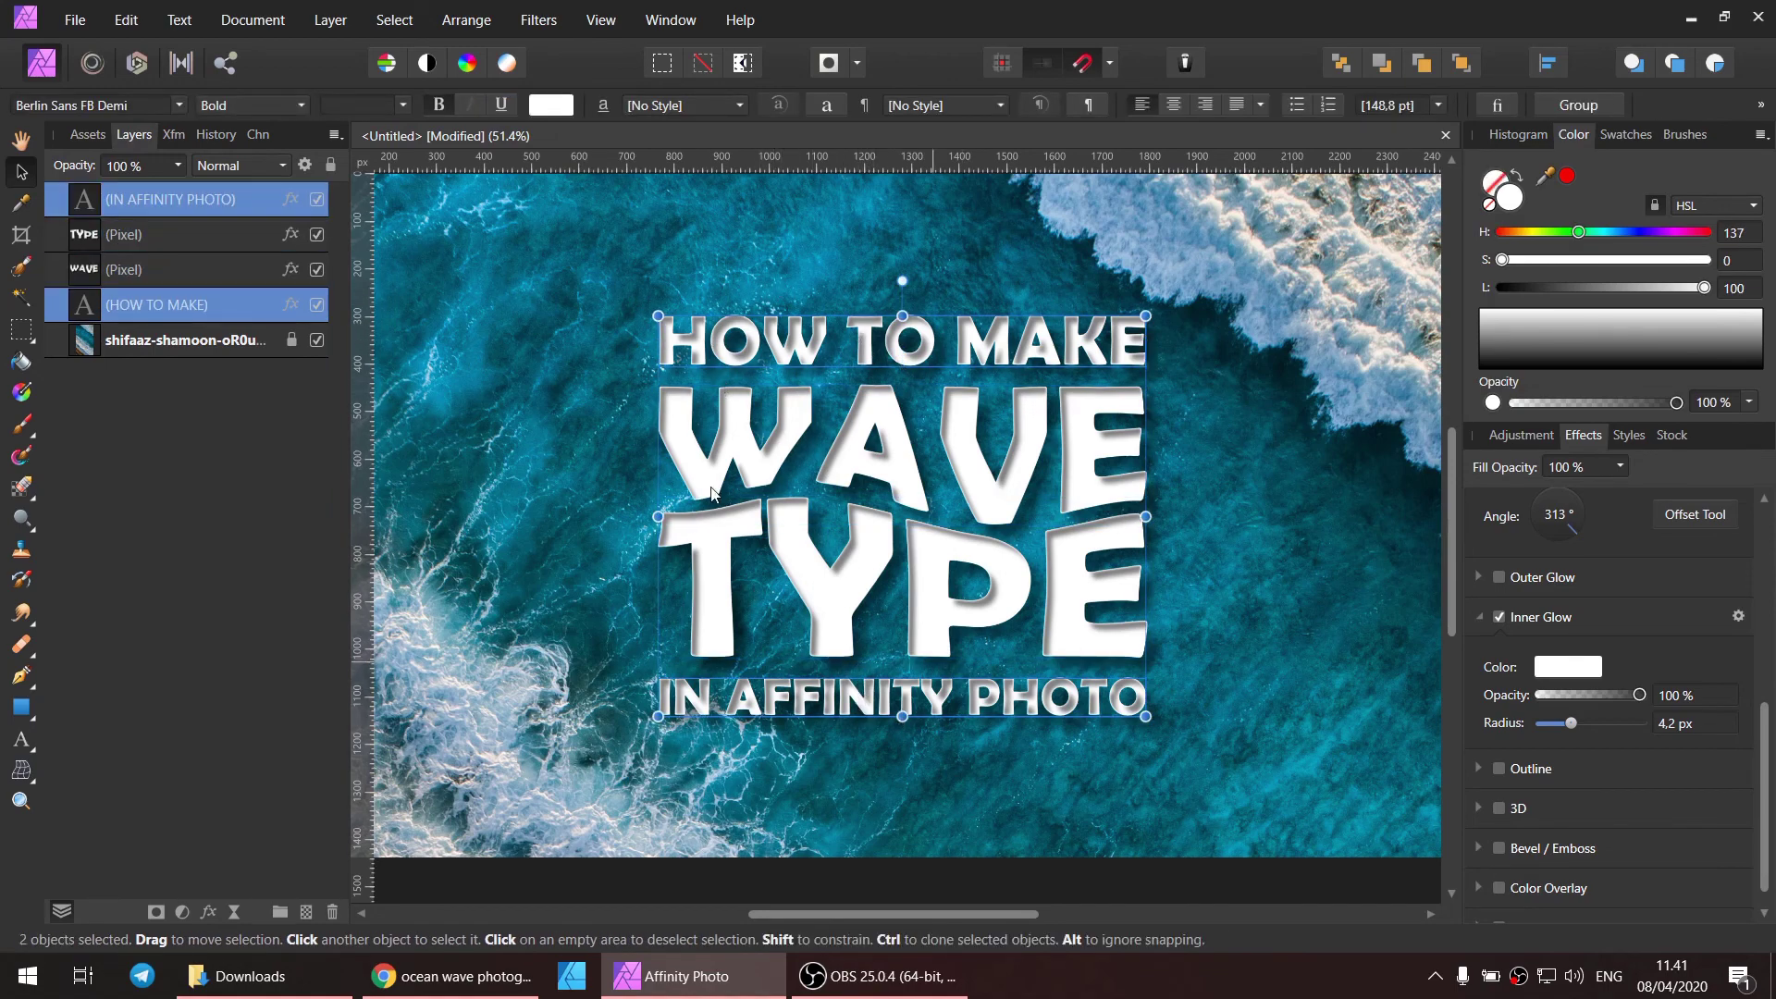
click(266, 164)
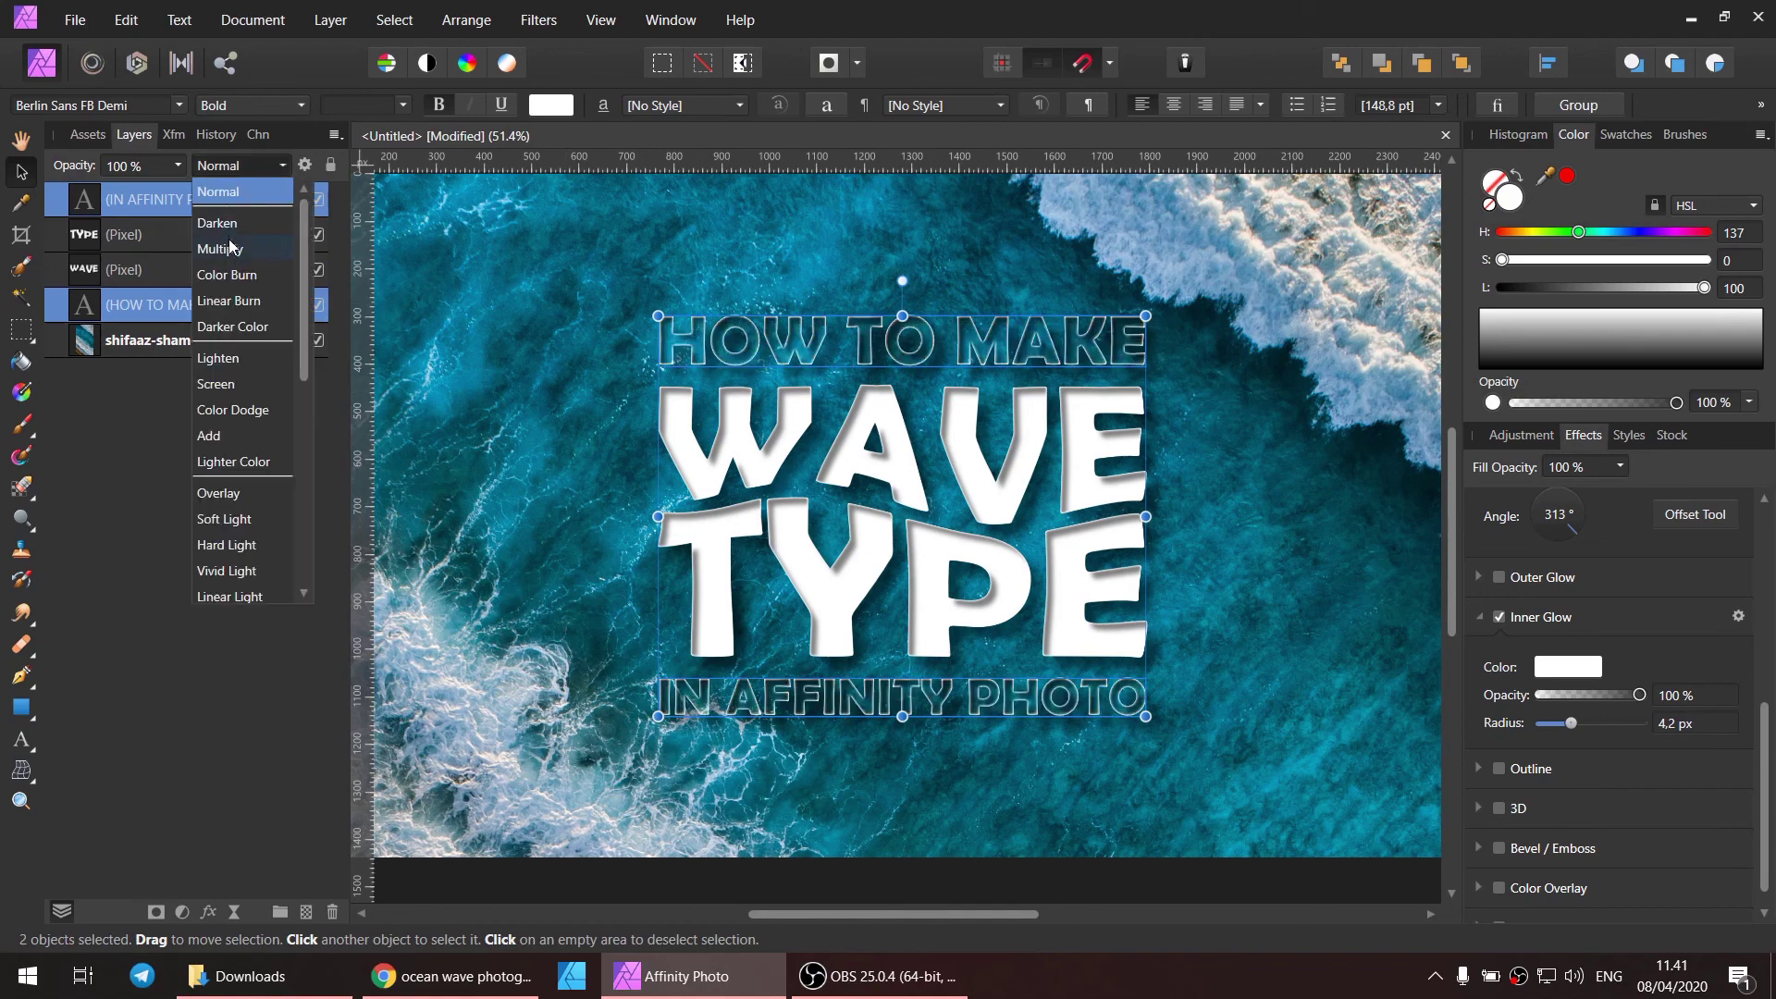
click(247, 519)
click(1395, 526)
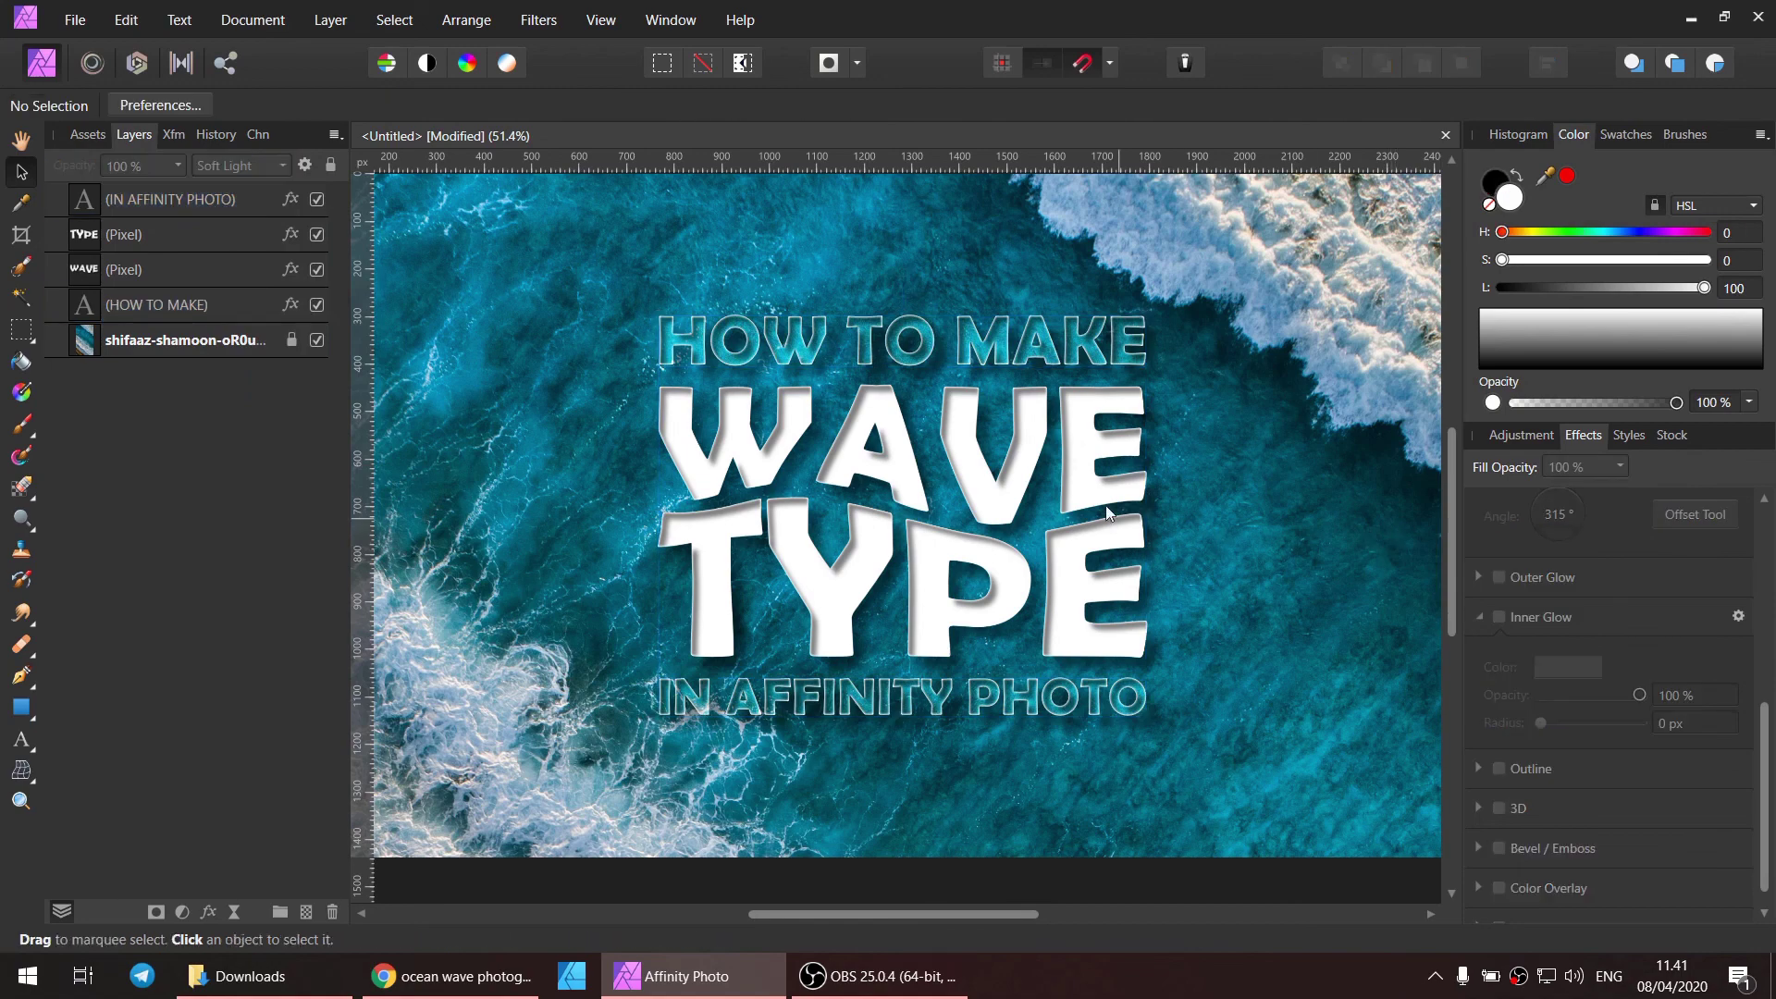
scroll(1106, 506, down, 2)
scroll(1092, 498, up, 1)
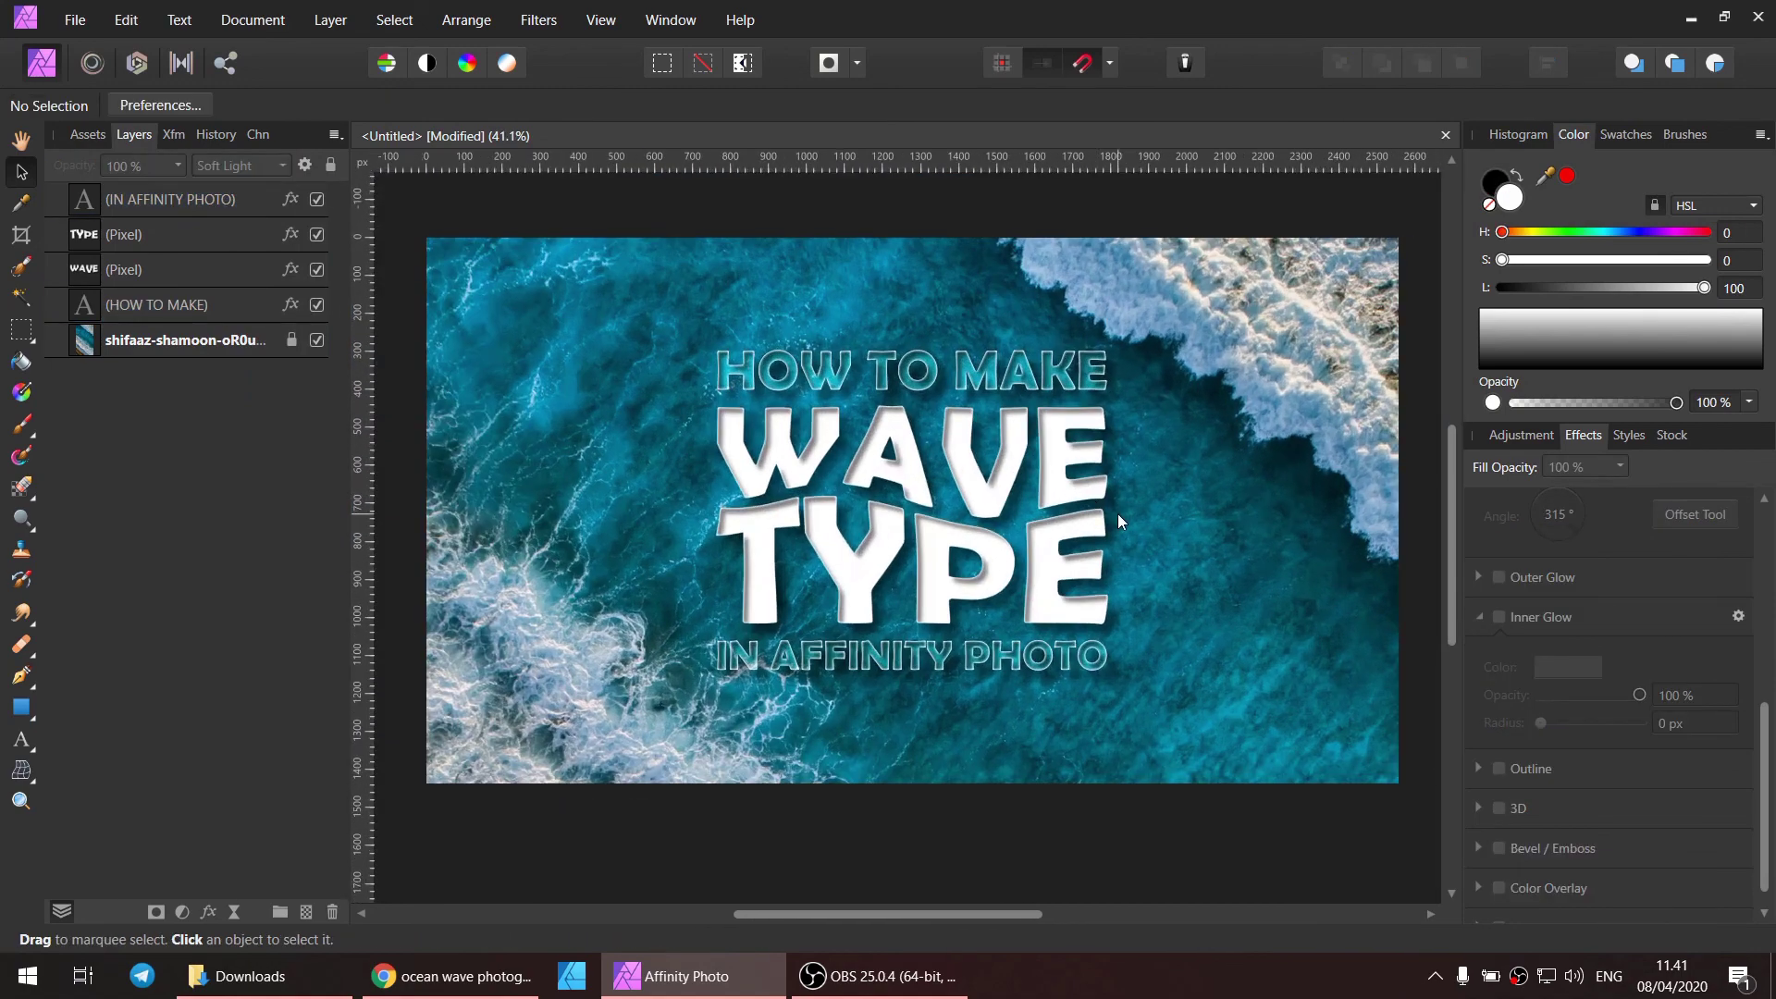